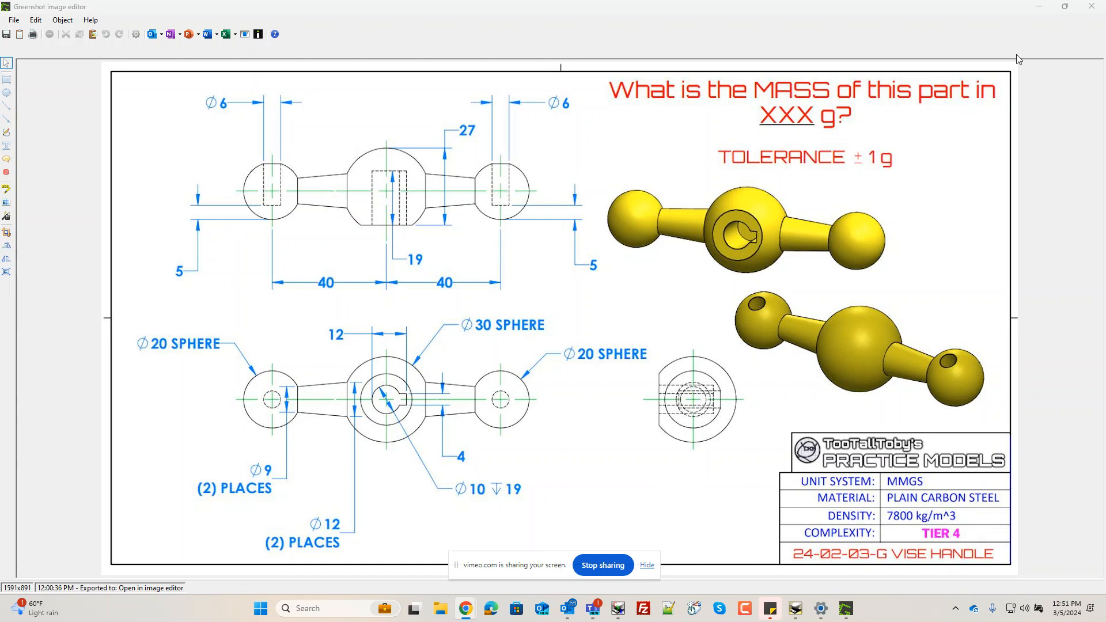
- Switch from the drawing to IRONCAD, add a sphere to the empty scene and set its diameter to 30 mm
double_click(933, 15)
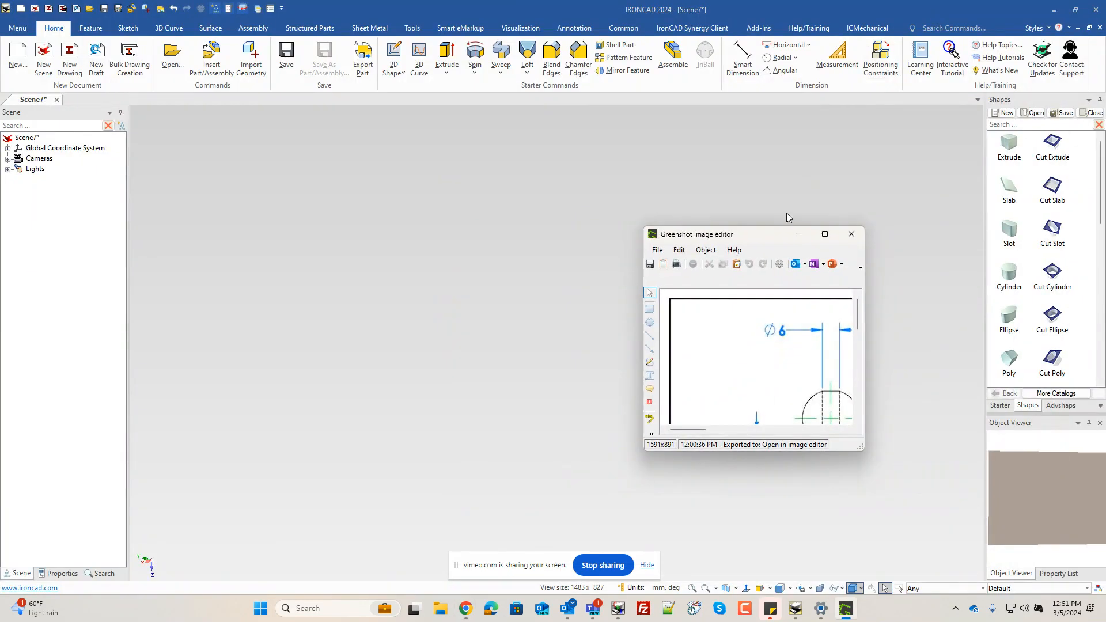
drag(775, 235, 1105, 233)
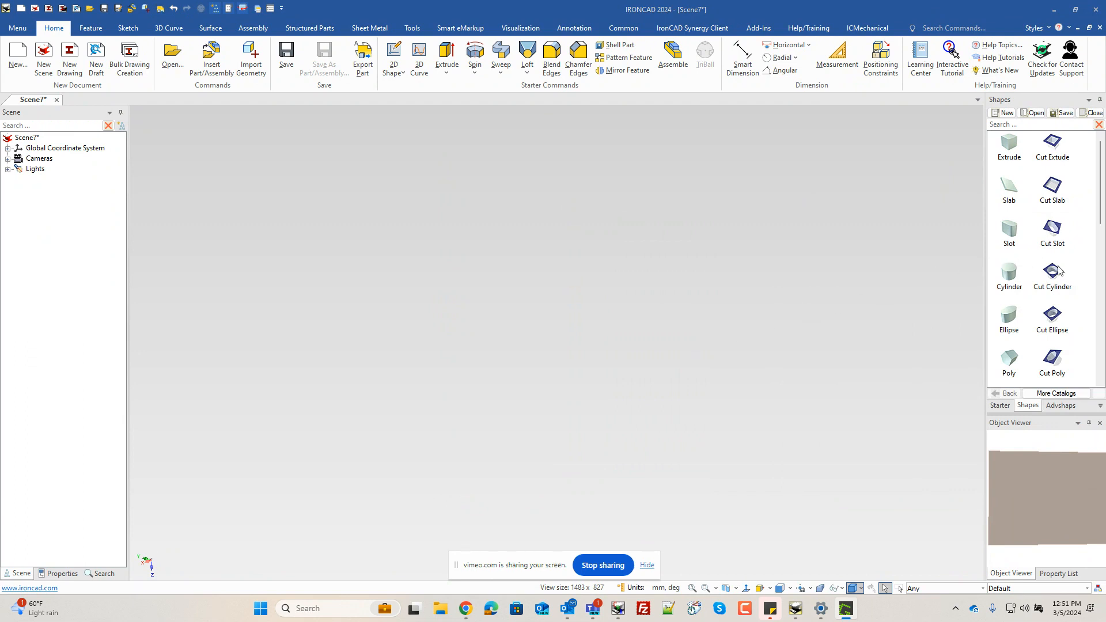
scroll(1059, 270, down, 3)
drag(1009, 275, 548, 340)
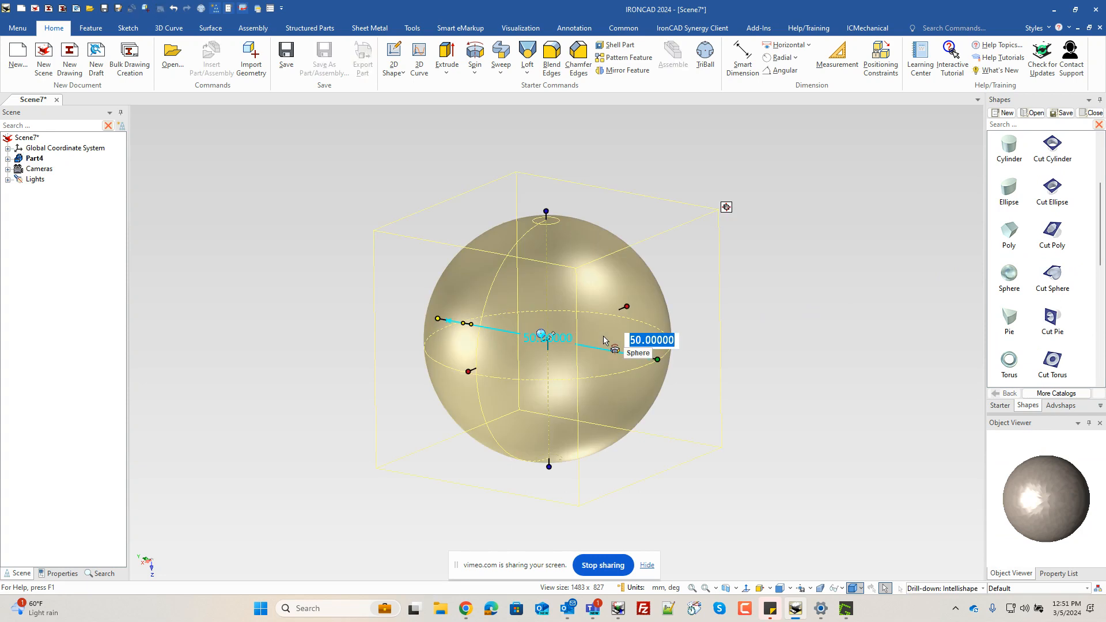
text(30)
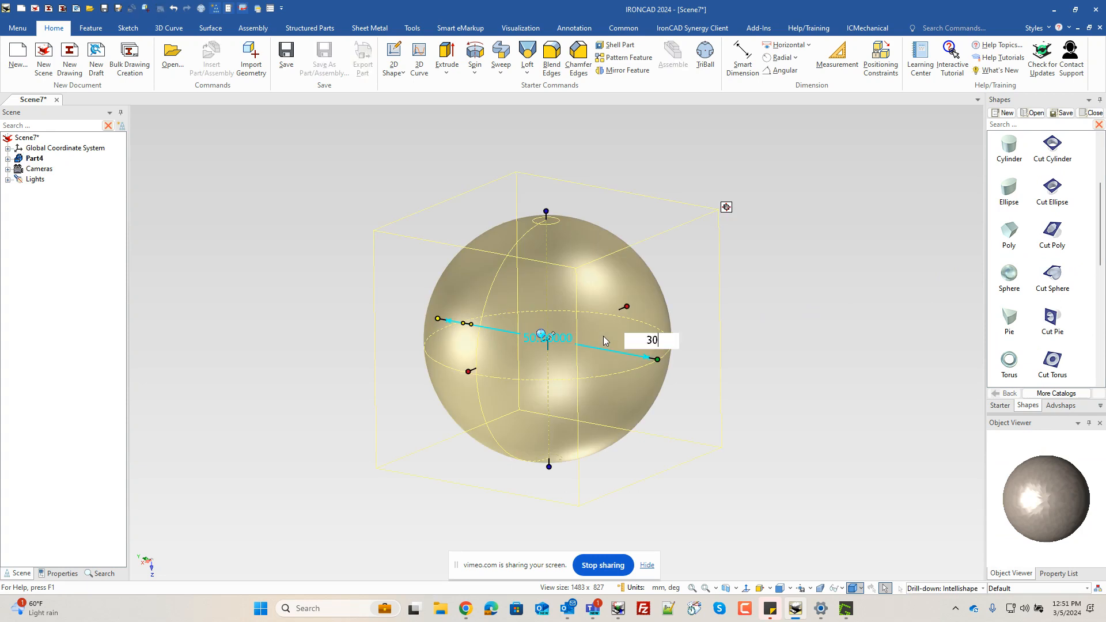
key(Tab)
key(Tab)
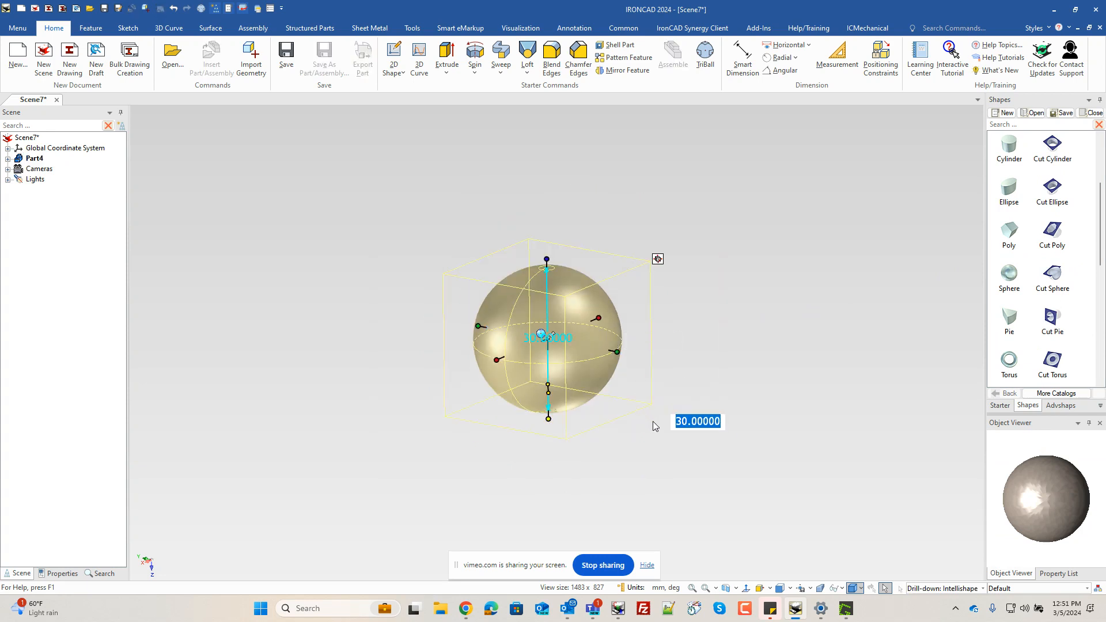
click(658, 427)
- Copy the sphere with the TriBall once at 40 mm along its horizontal axis, repeated in the reverse direction
click(578, 358)
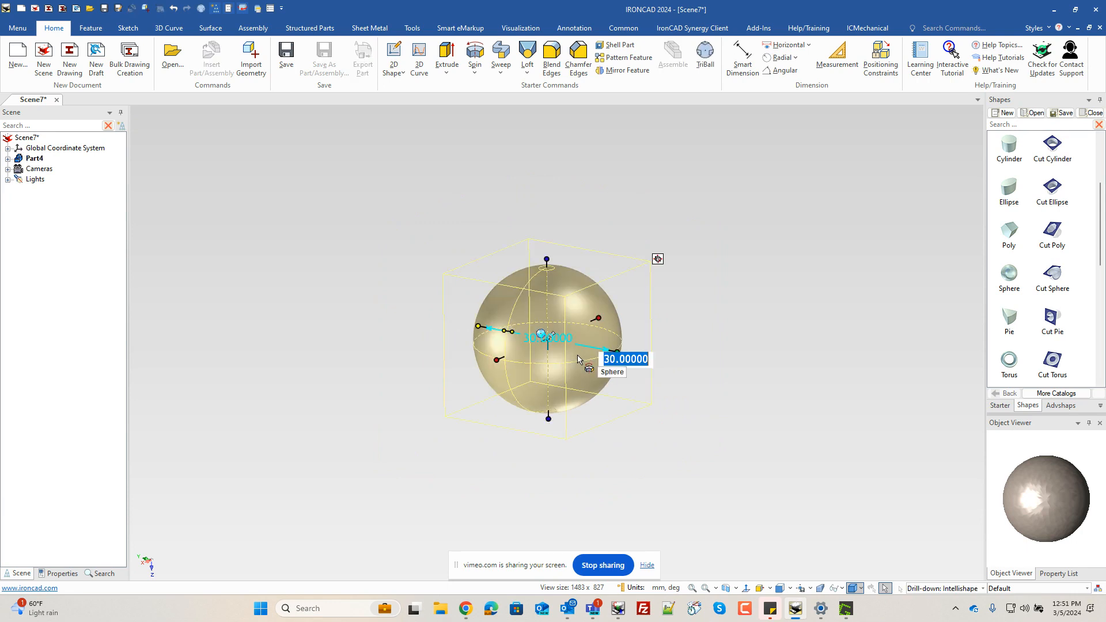
key(F10)
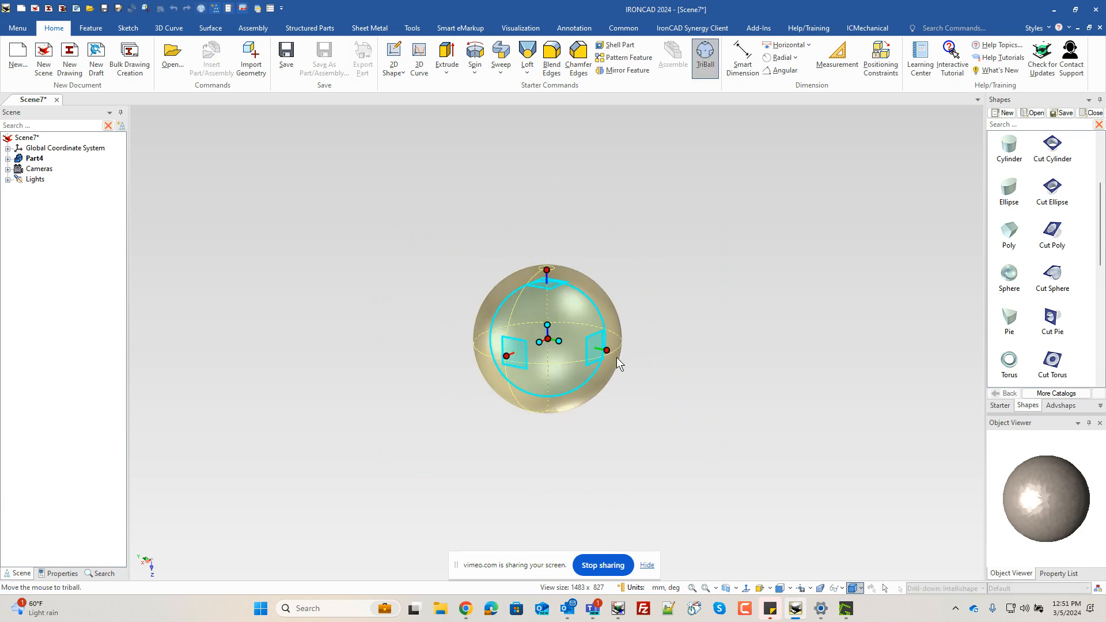
right_drag(614, 352, 733, 374)
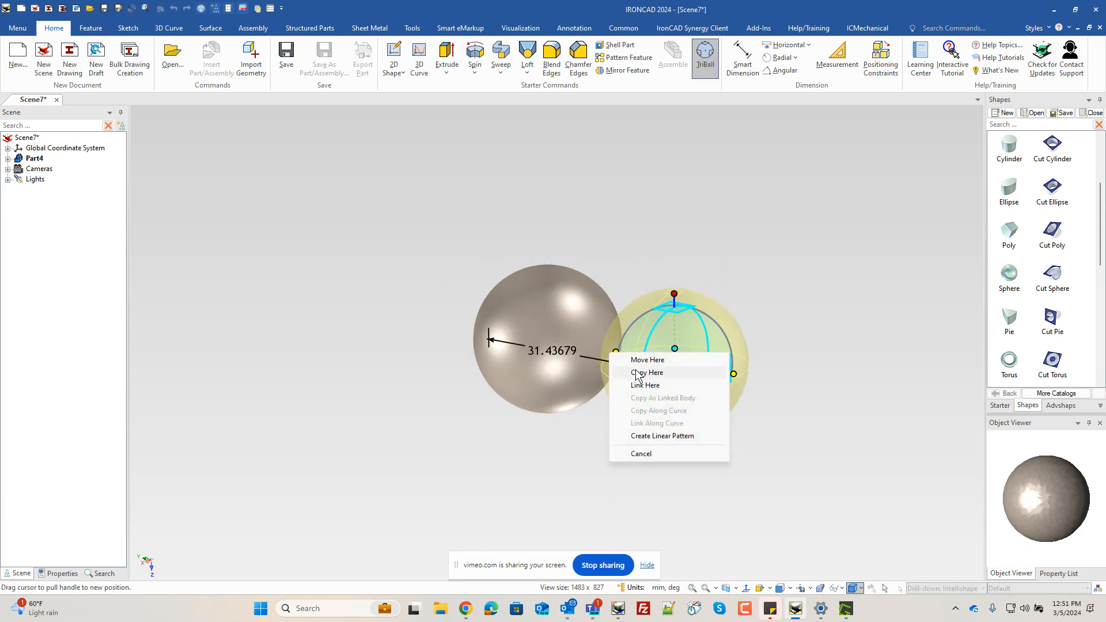
click(651, 376)
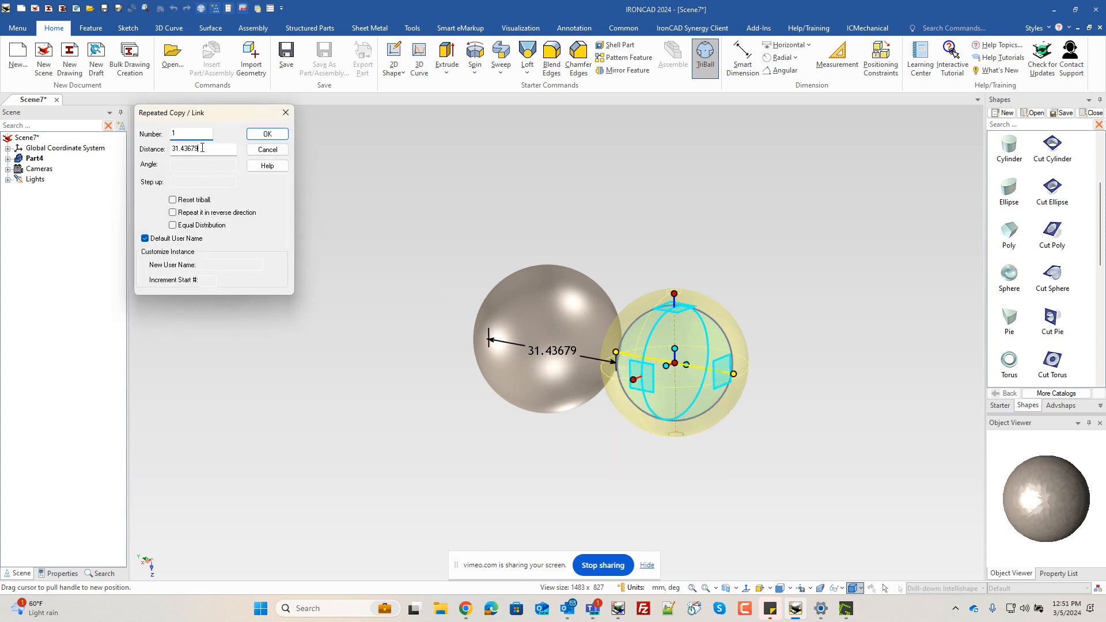
key(Tab)
text(4)
click(173, 212)
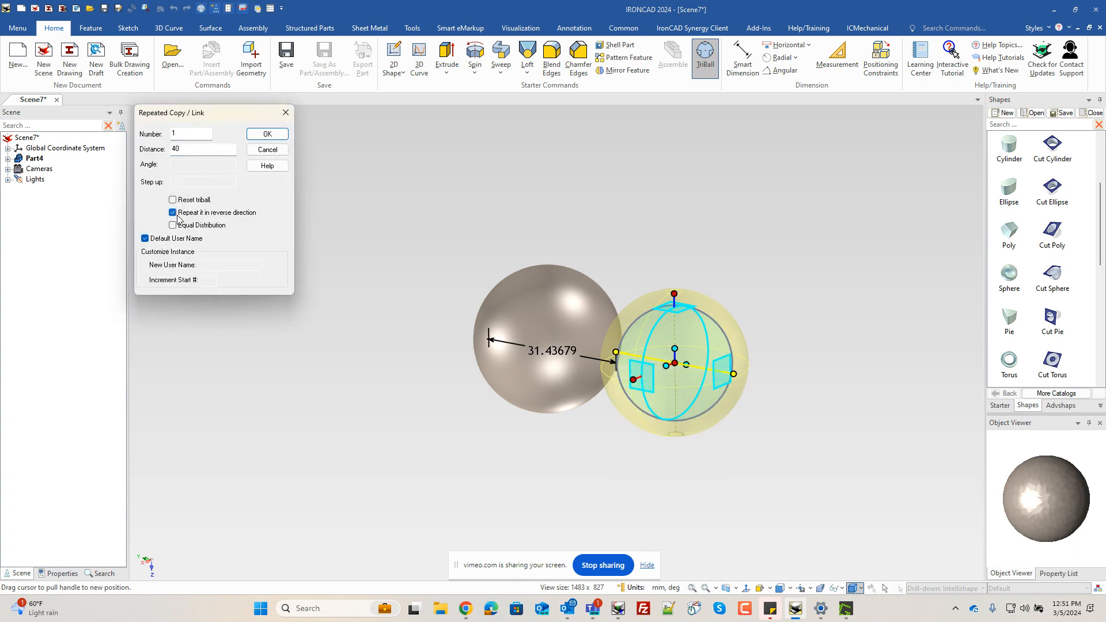
click(267, 134)
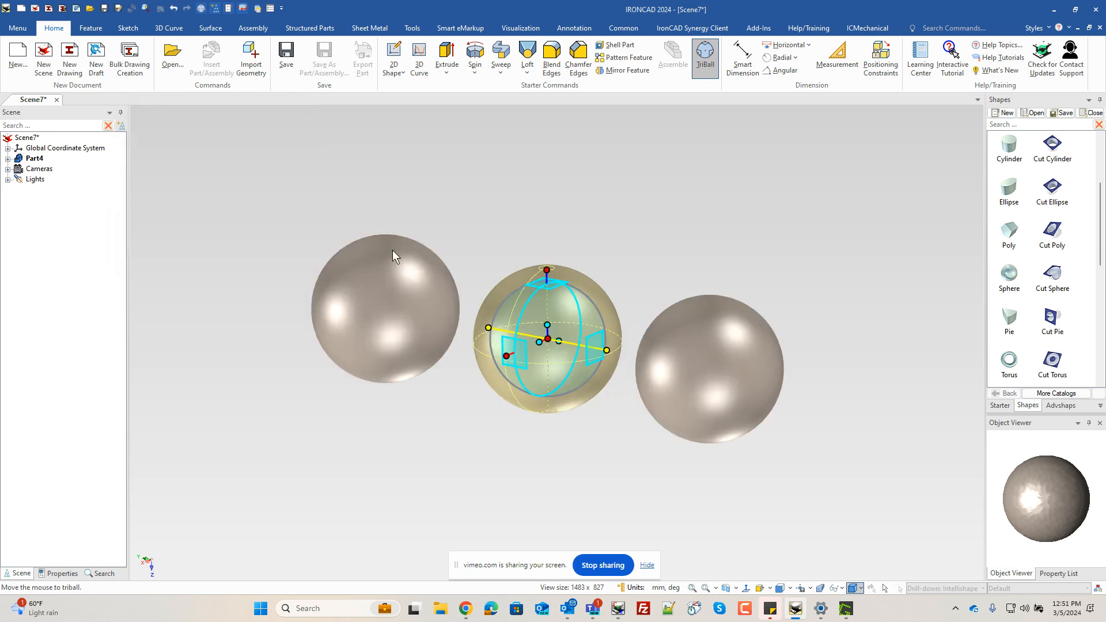
- Set the diameter of both outer spheres together to 20 mm
click(627, 483)
click(700, 401)
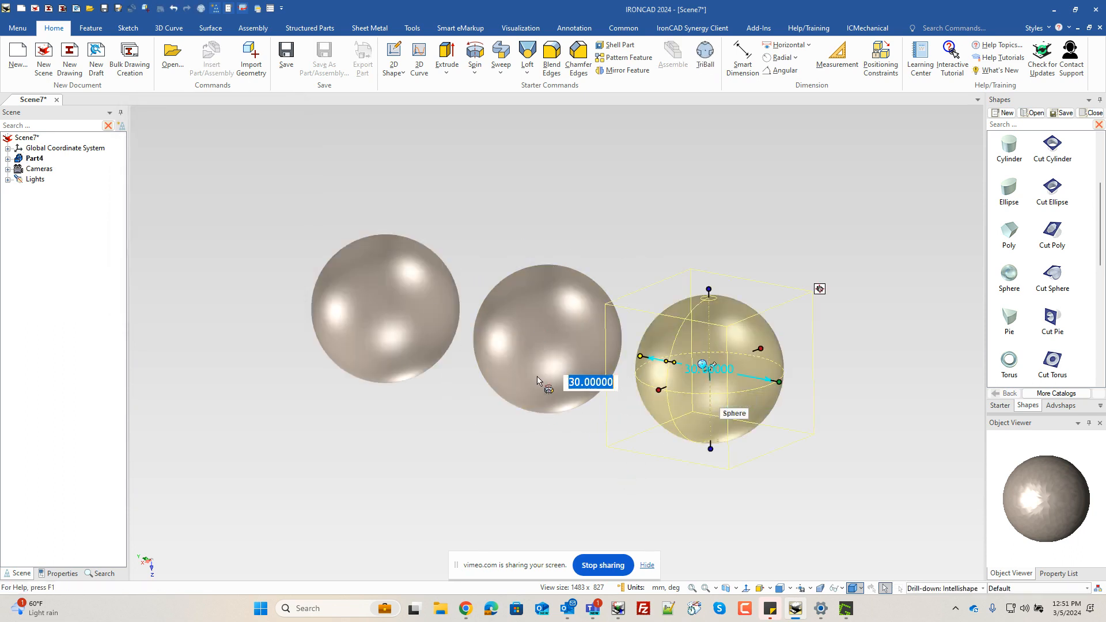
shift+click(398, 341)
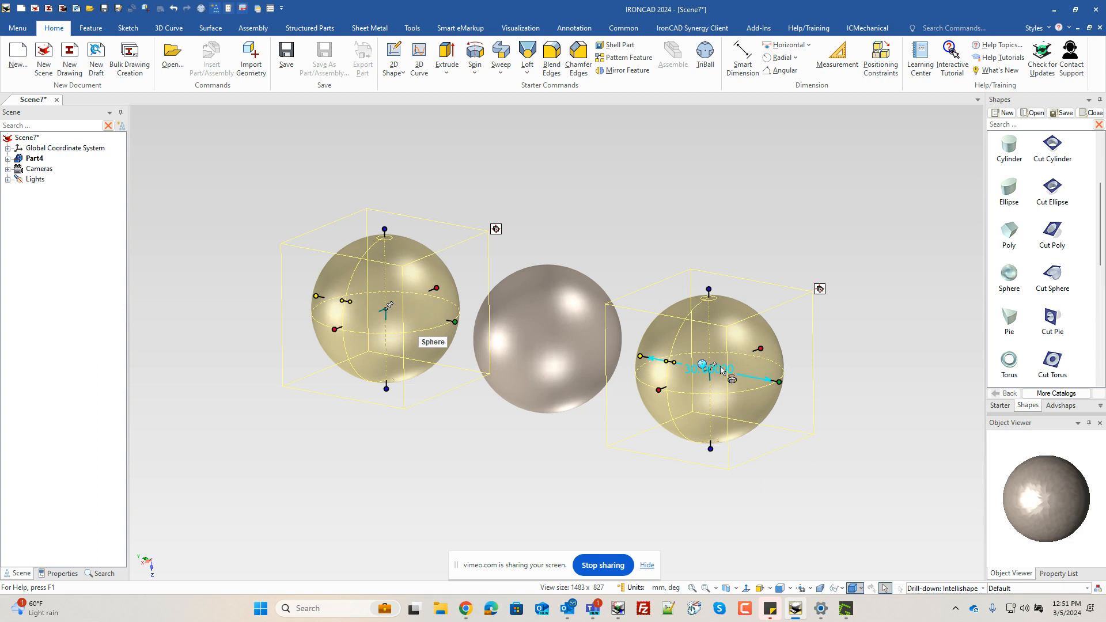
click(780, 381)
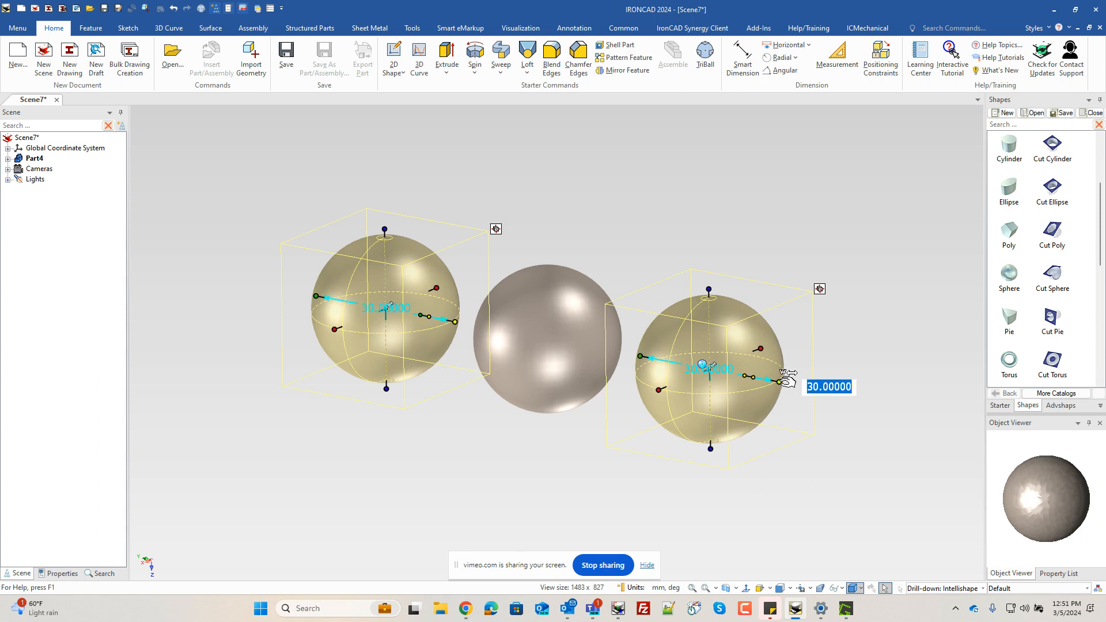
text(20)
key(Return)
click(575, 505)
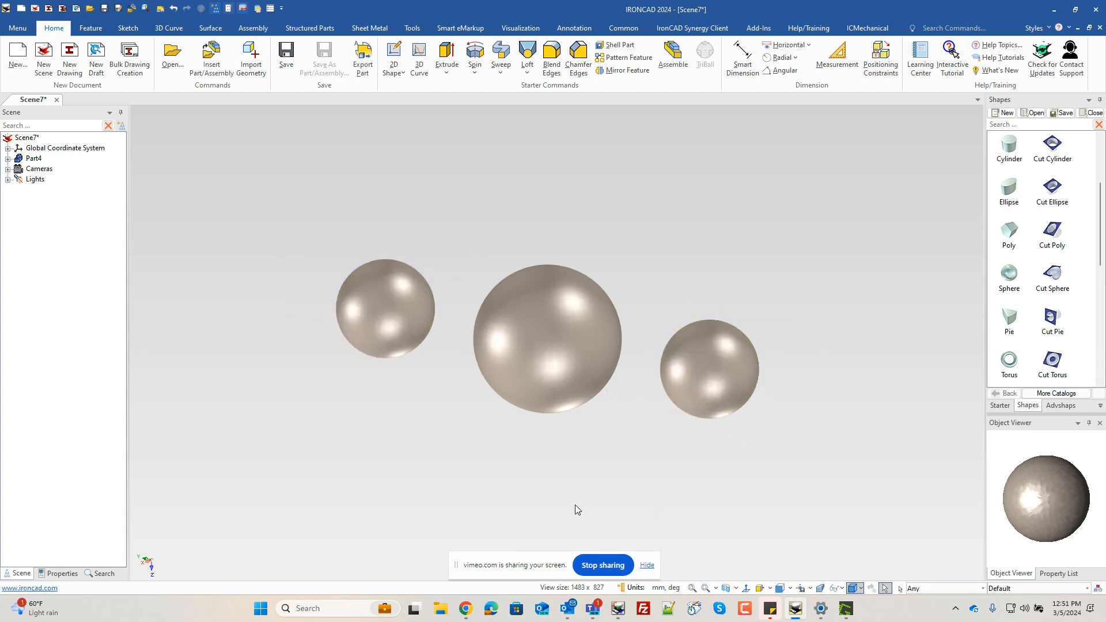
- Add a cylindrical cut to the middle sphere and orient it to the global axes with the TriBall
mouse_move(582, 472)
middle_down()
mouse_move(615, 472)
mouse_move(598, 472)
middle_up()
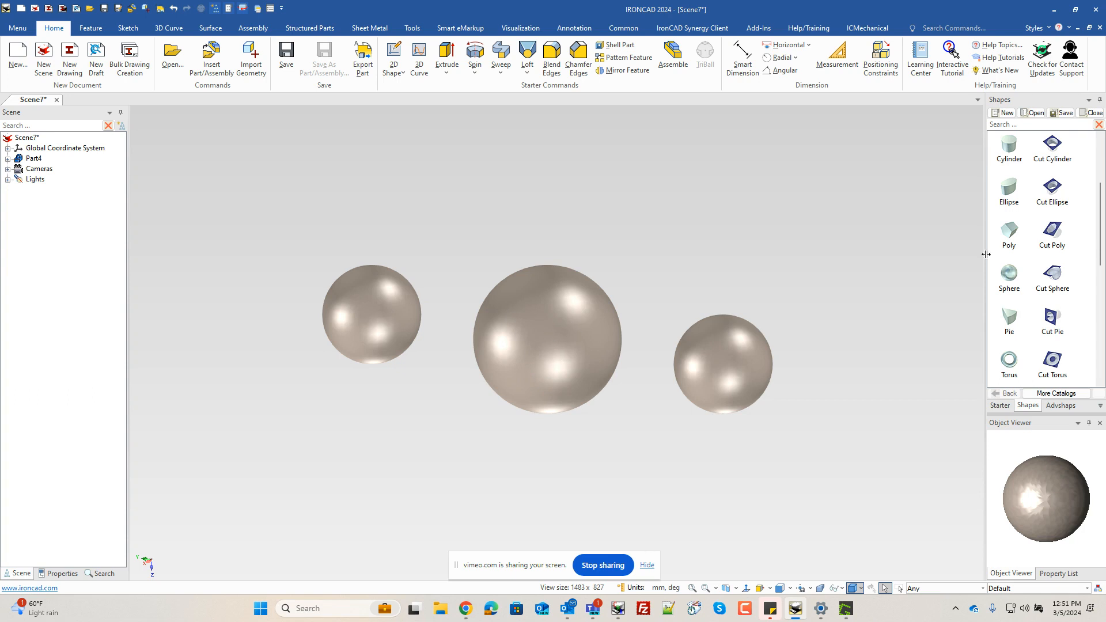
drag(1046, 144, 550, 352)
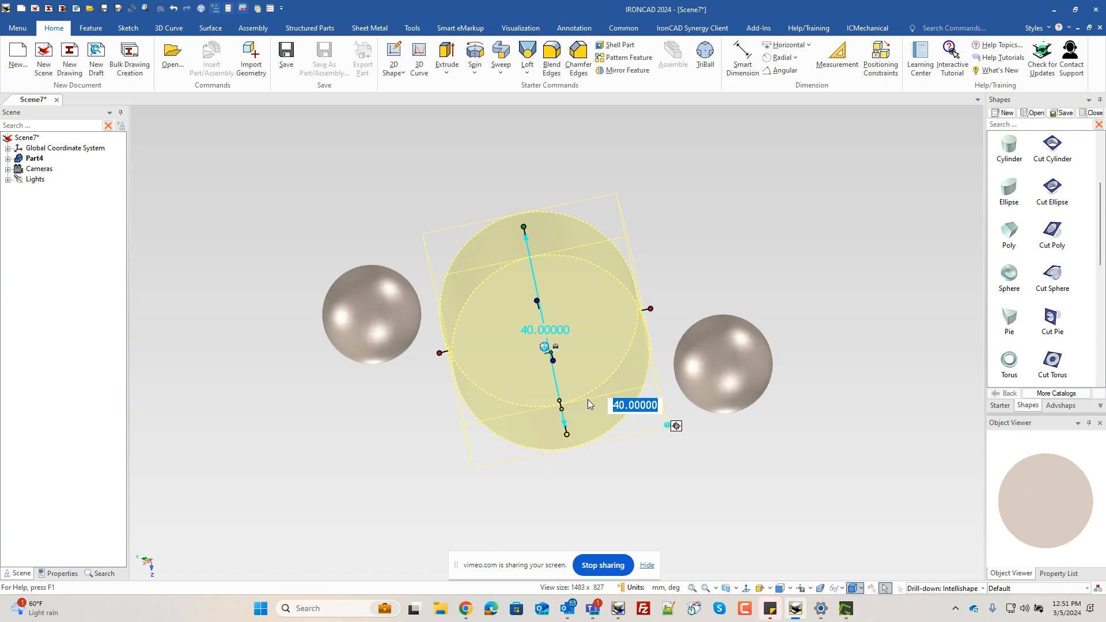
key(F10)
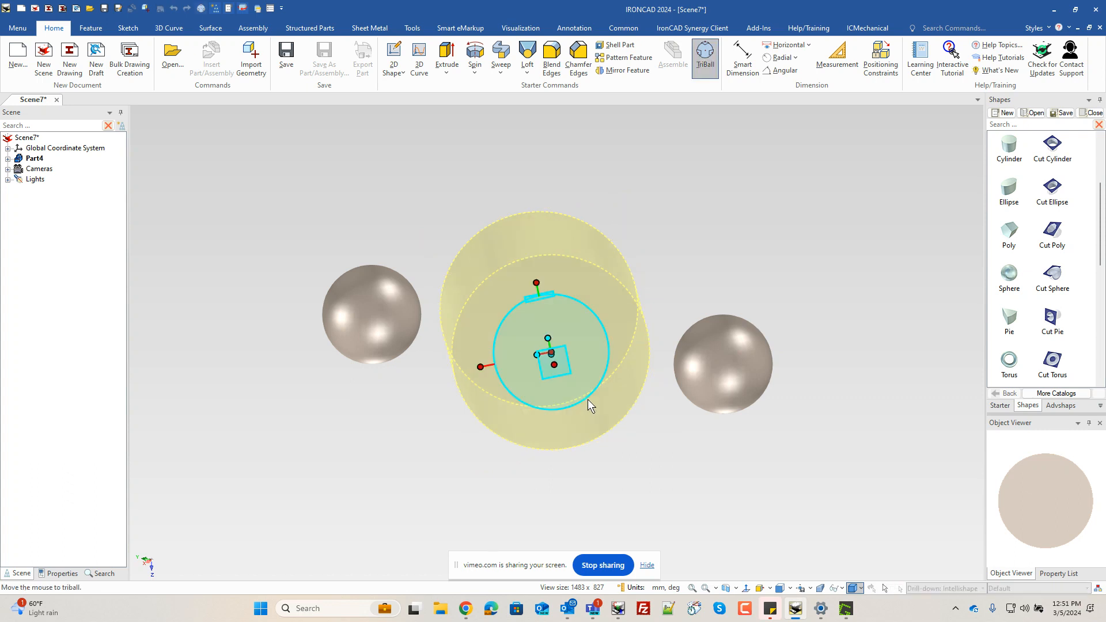
right_click(583, 354)
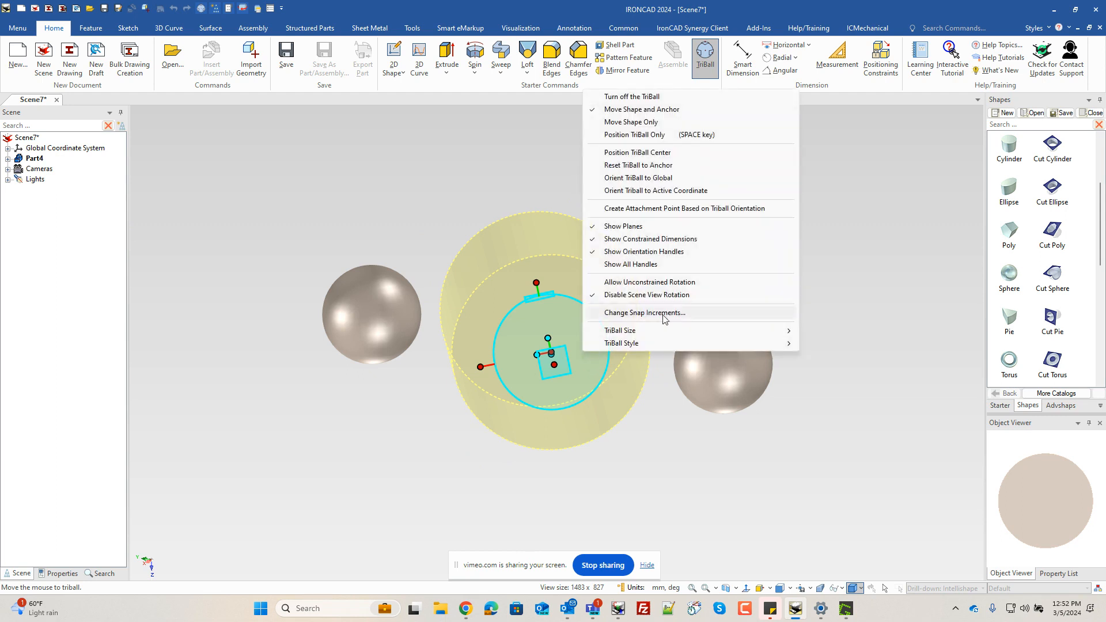
click(661, 179)
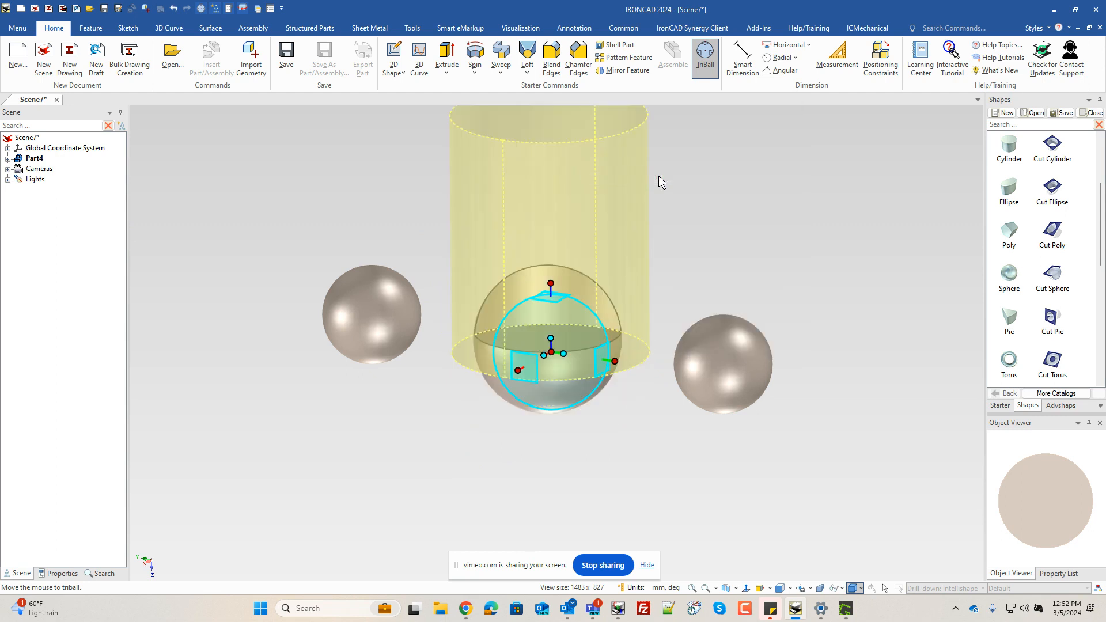
- Centre the cut cylinder on the middle sphere and rotate it 90 degrees about the axis running toward the outer spheres
right_click(550, 352)
click(599, 426)
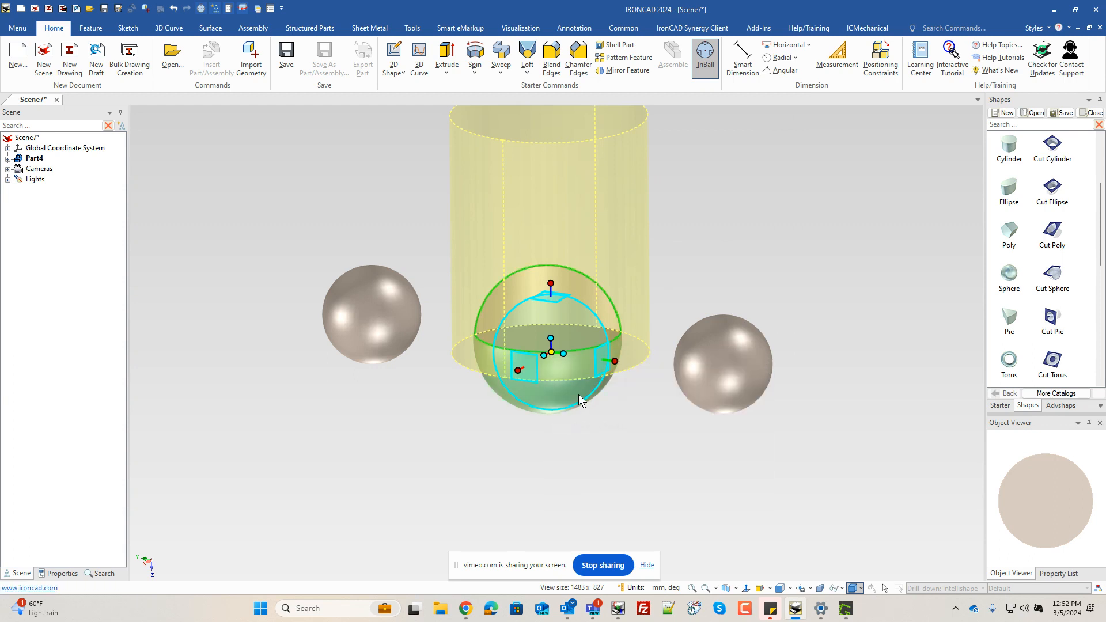
click(578, 397)
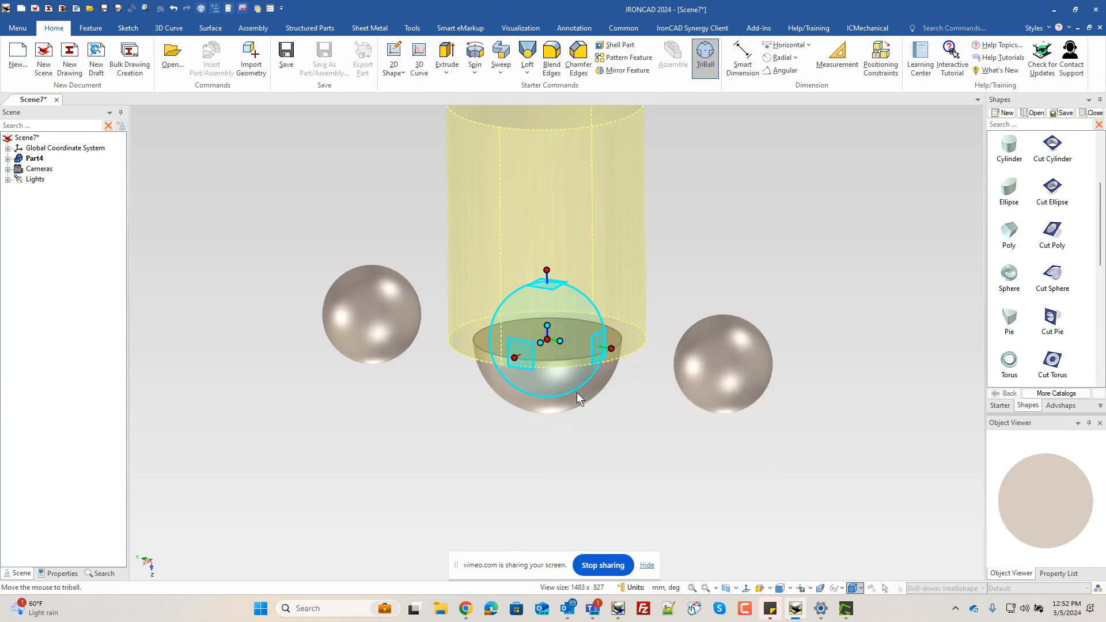
click(611, 348)
drag(560, 386, 561, 366)
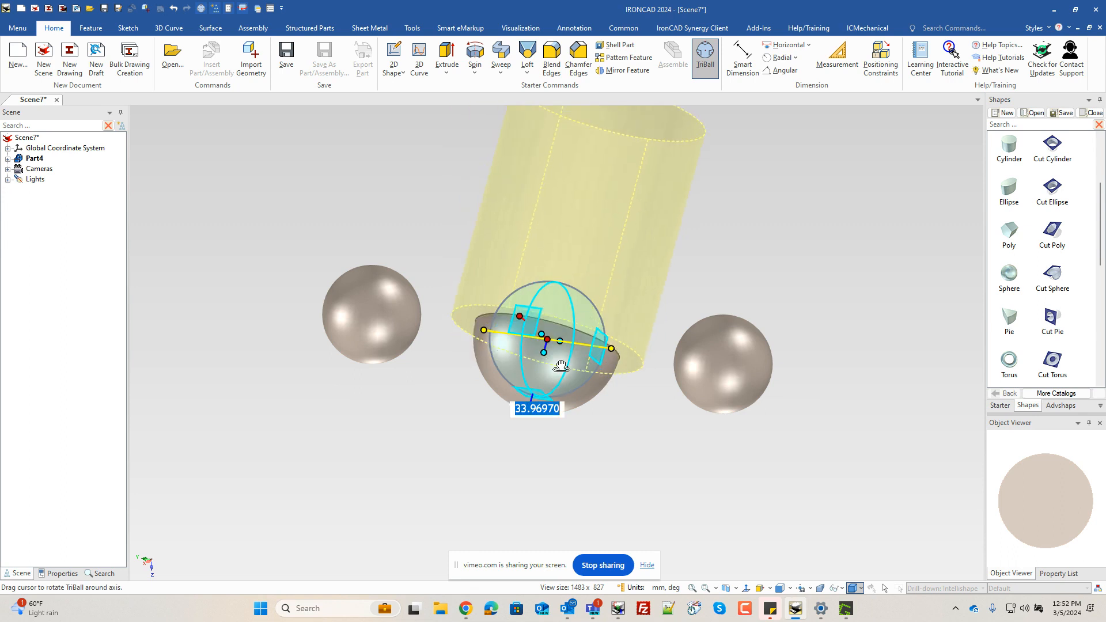
text(90)
key(Return)
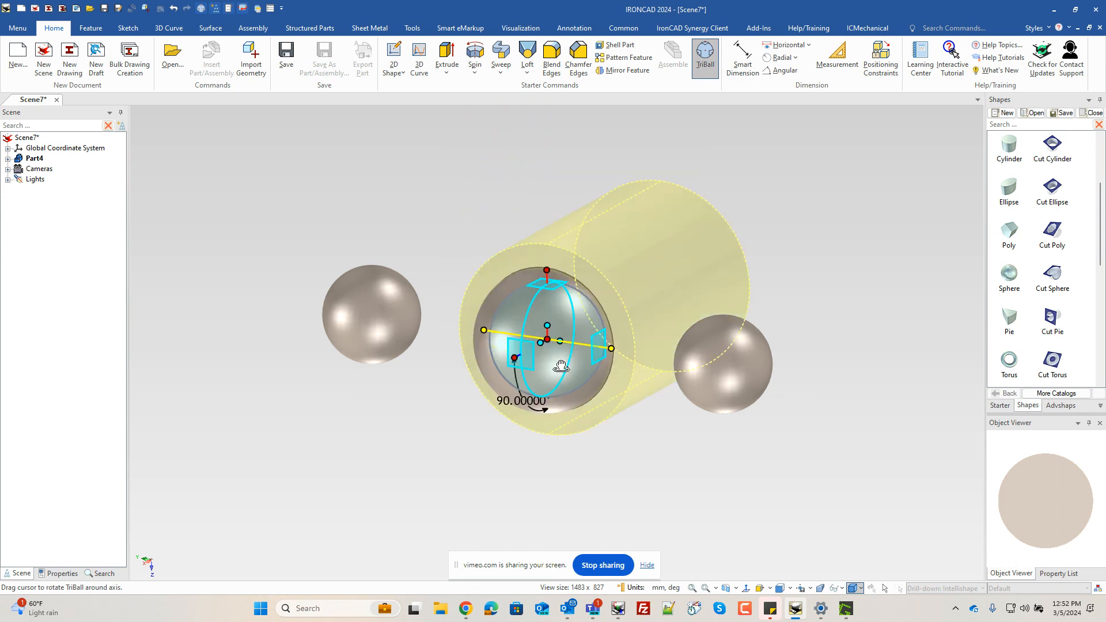
key(F10)
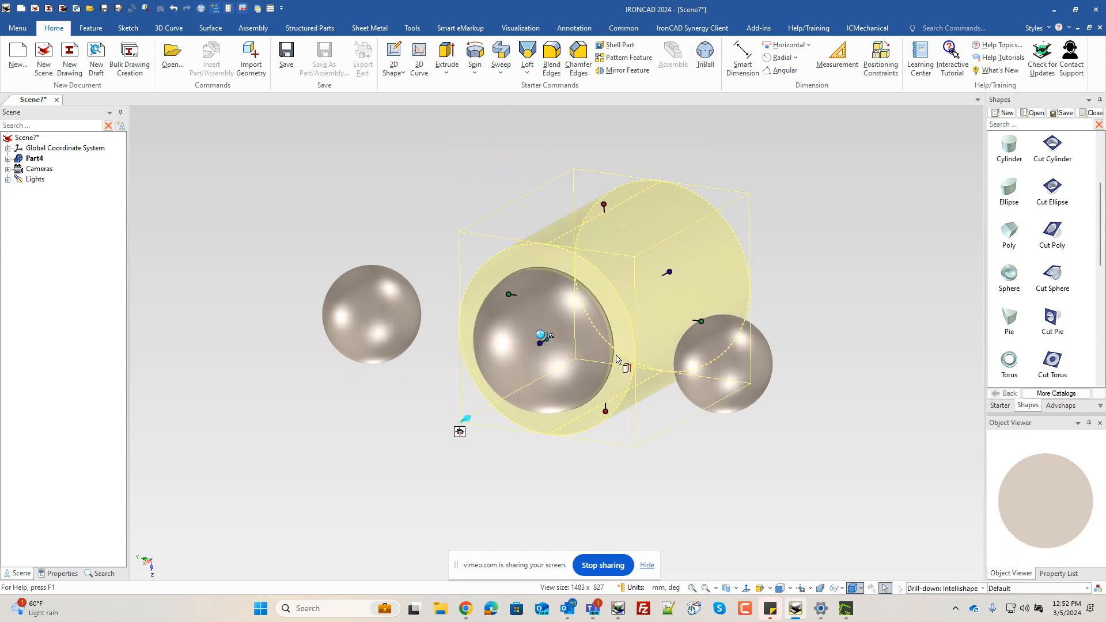
- Try to snap the near end of the cut cylinder to the middle sphere's center point
right_click(540, 346)
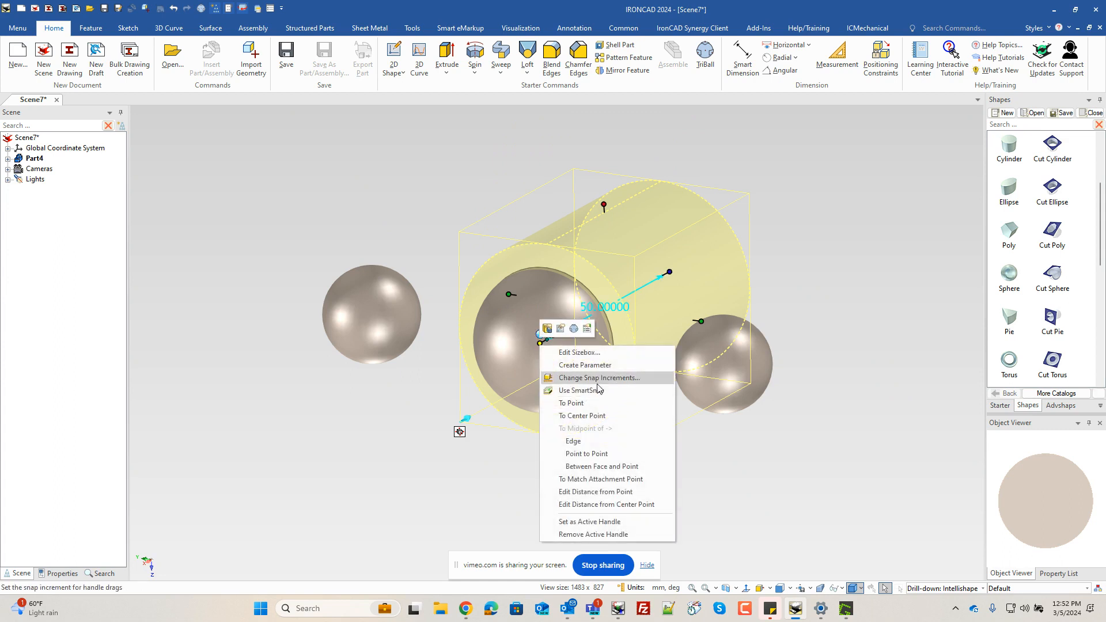
click(578, 415)
click(583, 366)
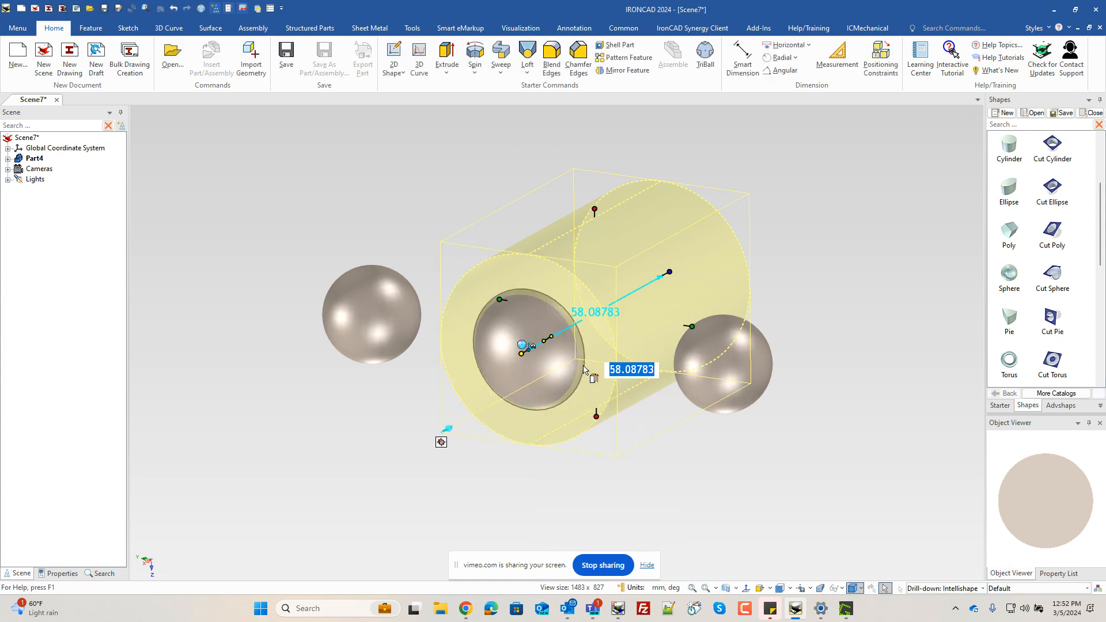
scroll(638, 399, down, 1)
middle_drag(638, 400, 497, 391)
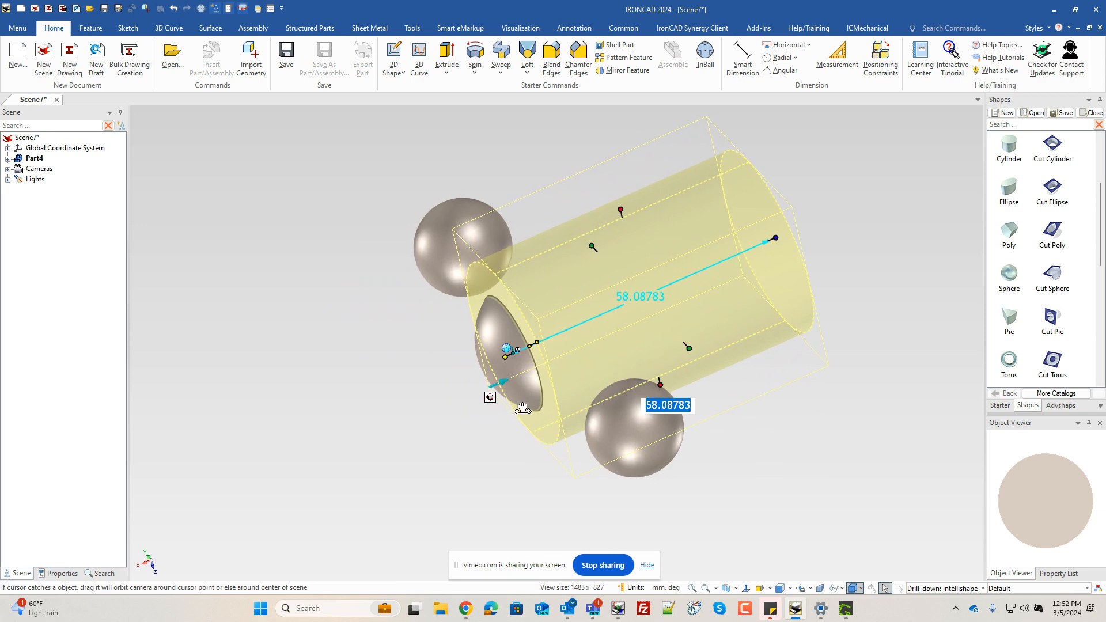
right_click(505, 360)
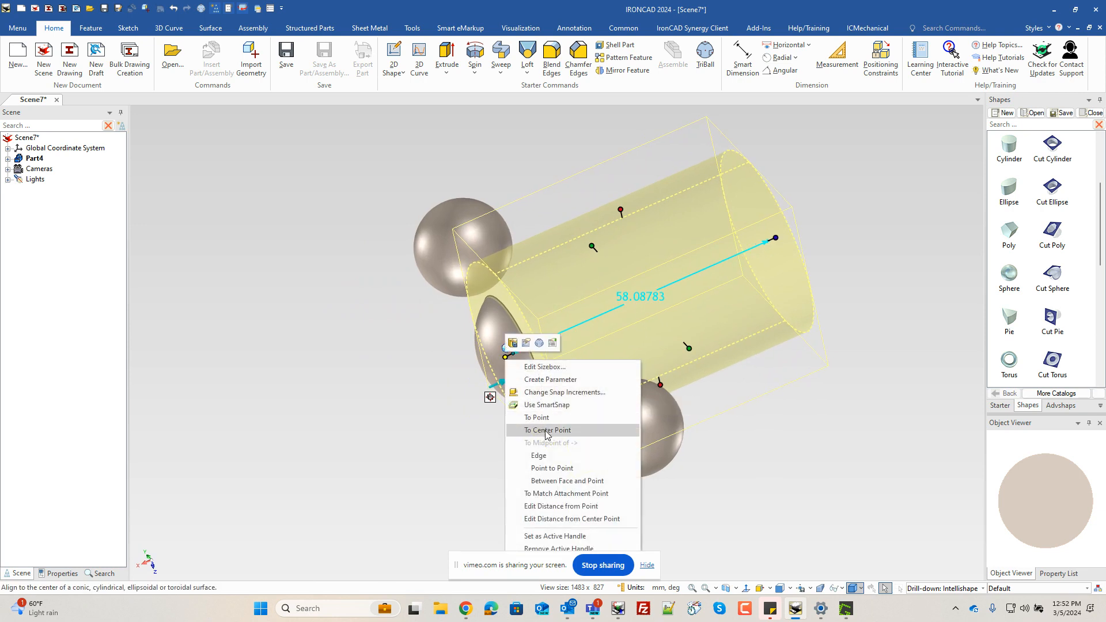
click(548, 430)
click(506, 381)
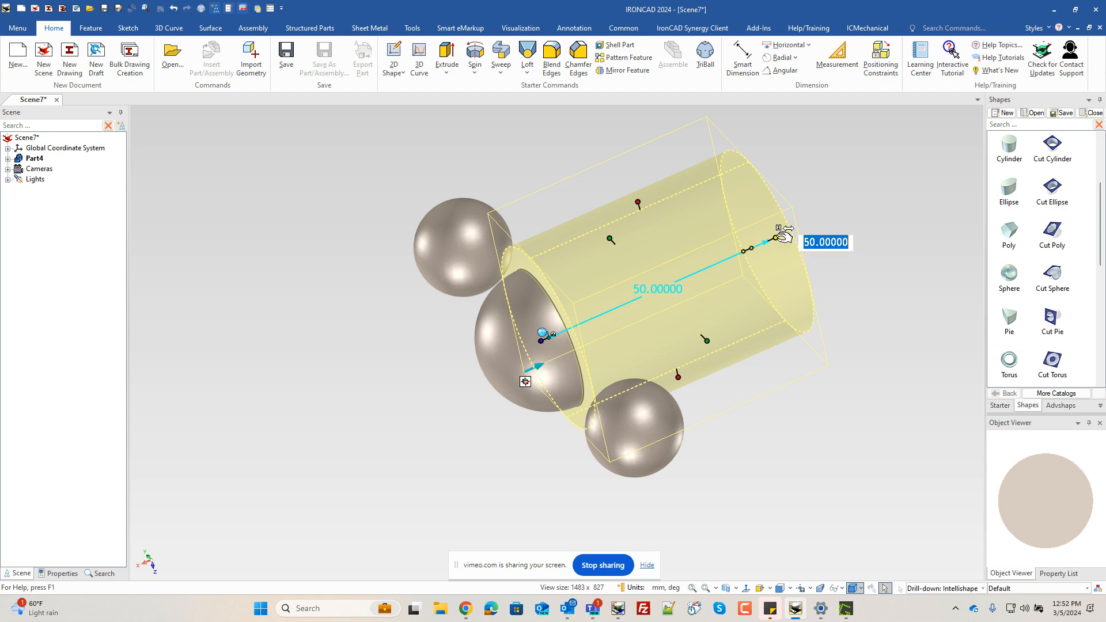
- Set the cut cylinder's far end 15 mm from the sphere centre and extend its near end to the drawing's 27 mm height
text(15)
key(Return)
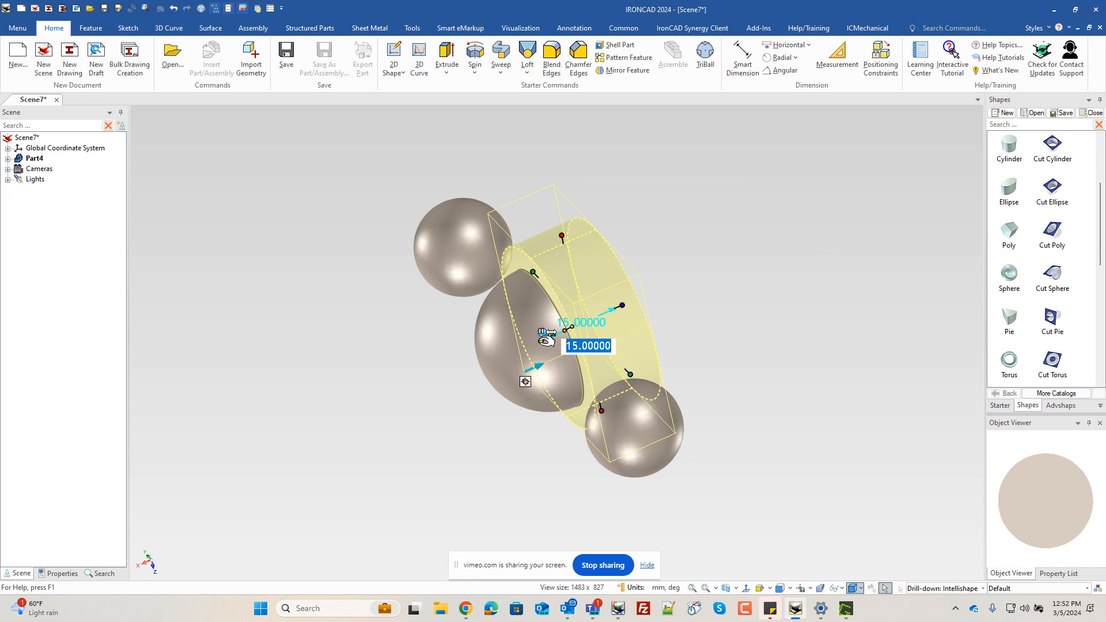
text(30)
key(Return)
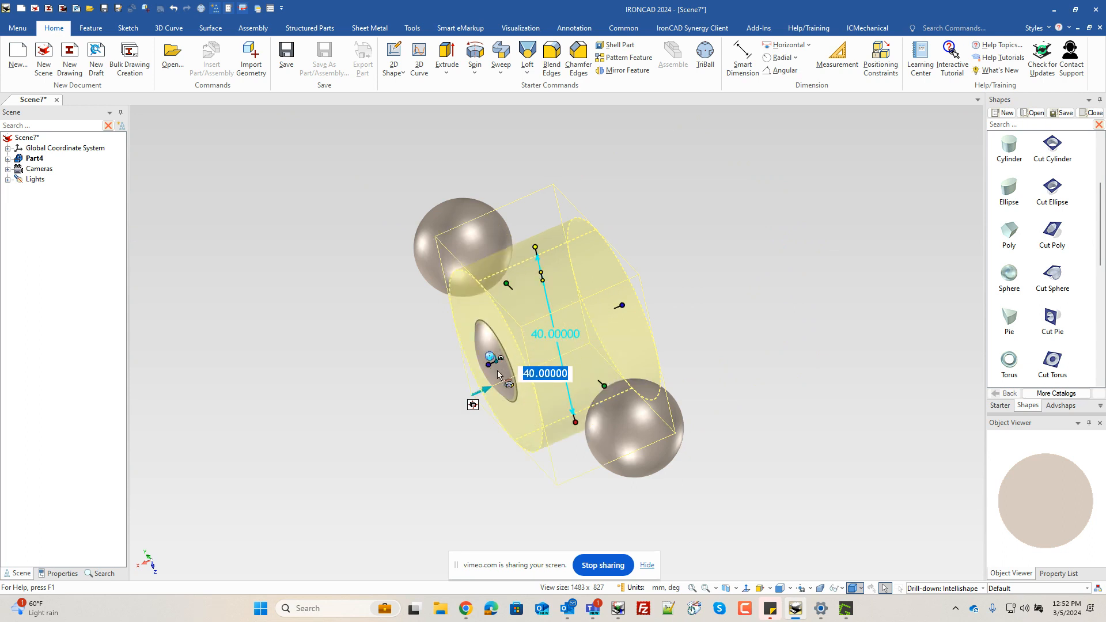
- Flip the cylindrical cut's direction so that it trims only the cap outside the middle sphere's flat face
middle_drag(593, 424, 570, 367)
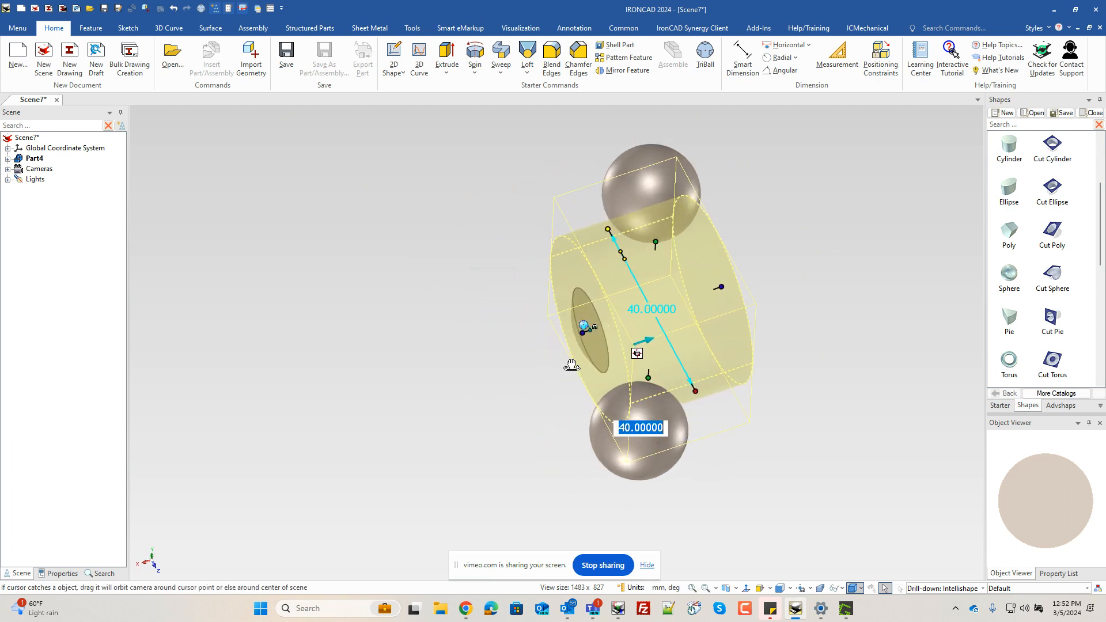
right_click(597, 346)
click(634, 154)
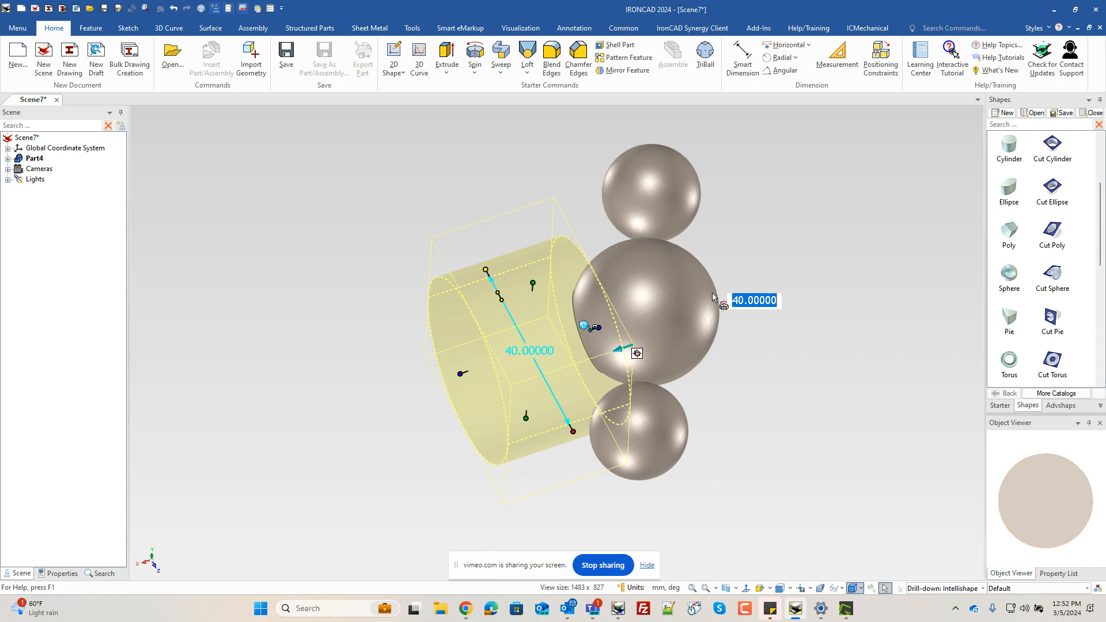
click(745, 446)
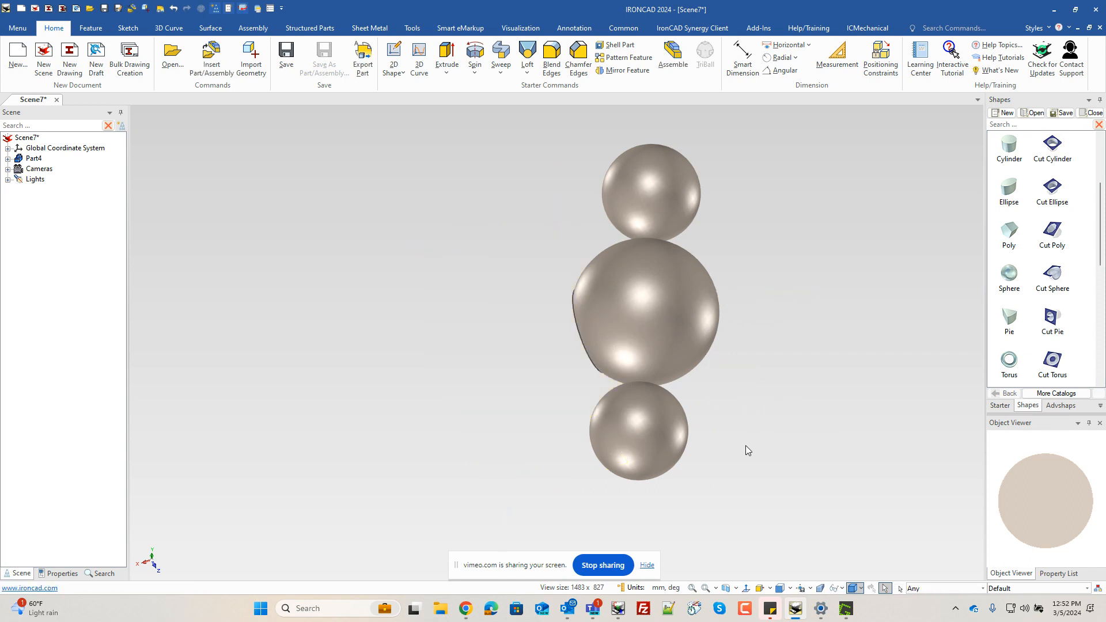
- Place a cut cylinder at the centre of the middle sphere's flat face, accepting the resize to 10 units
middle_drag(745, 446, 833, 410)
scroll(609, 330, up, 2)
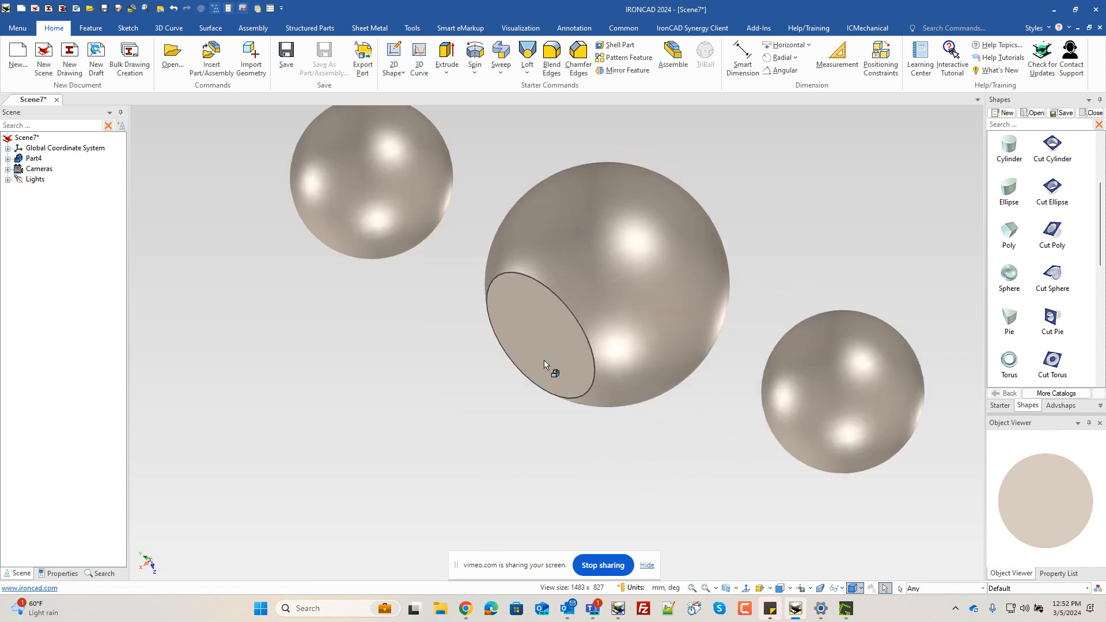
middle_drag(550, 368, 600, 309)
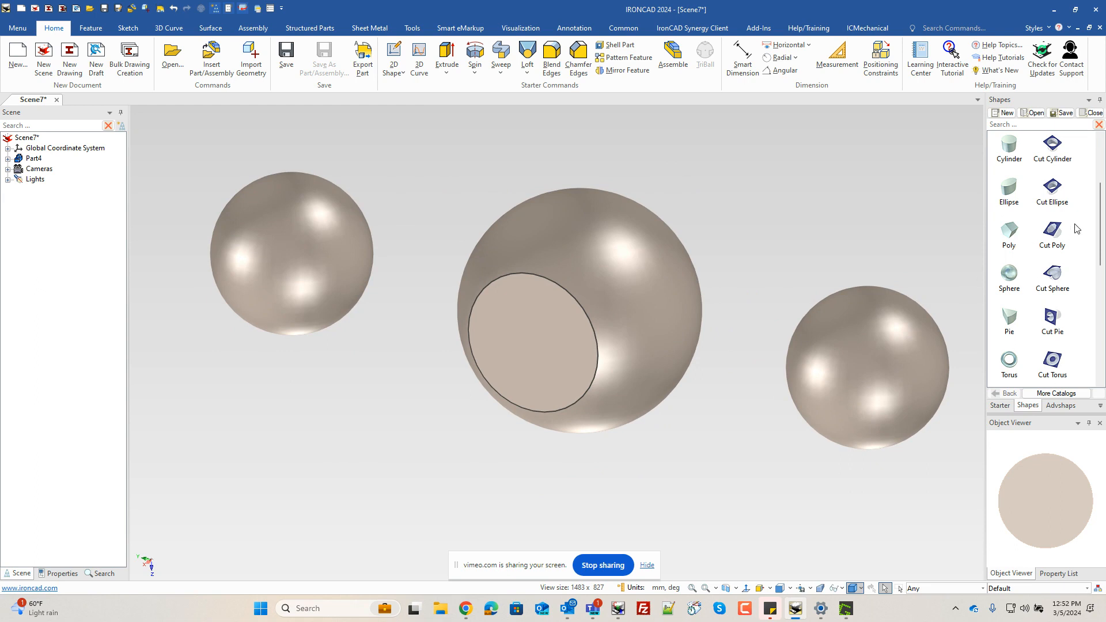
drag(1055, 149, 533, 344)
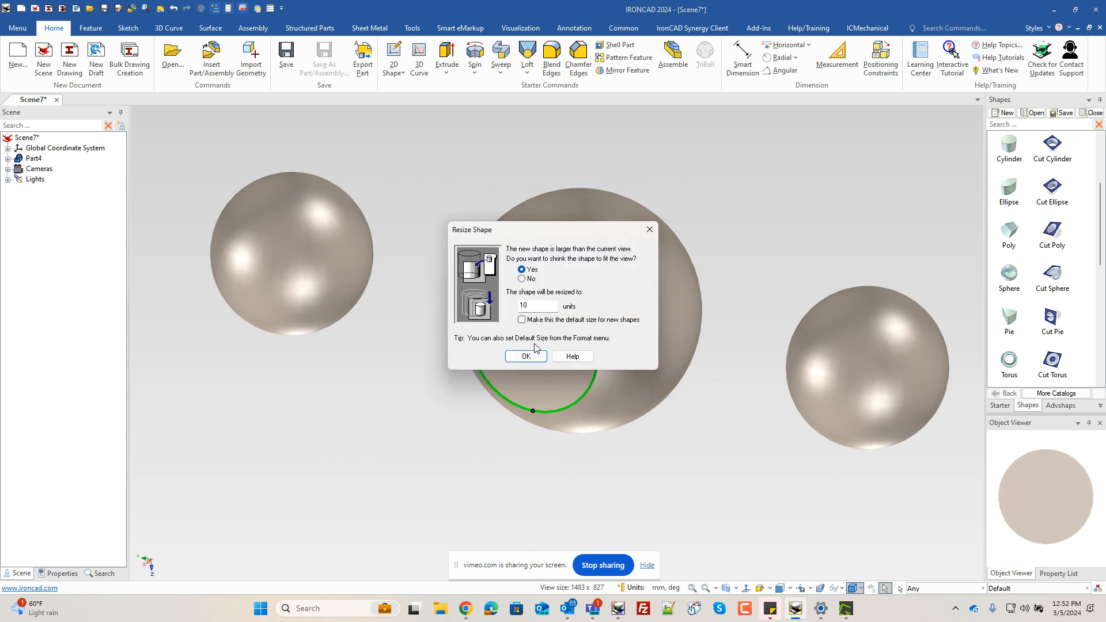
click(531, 356)
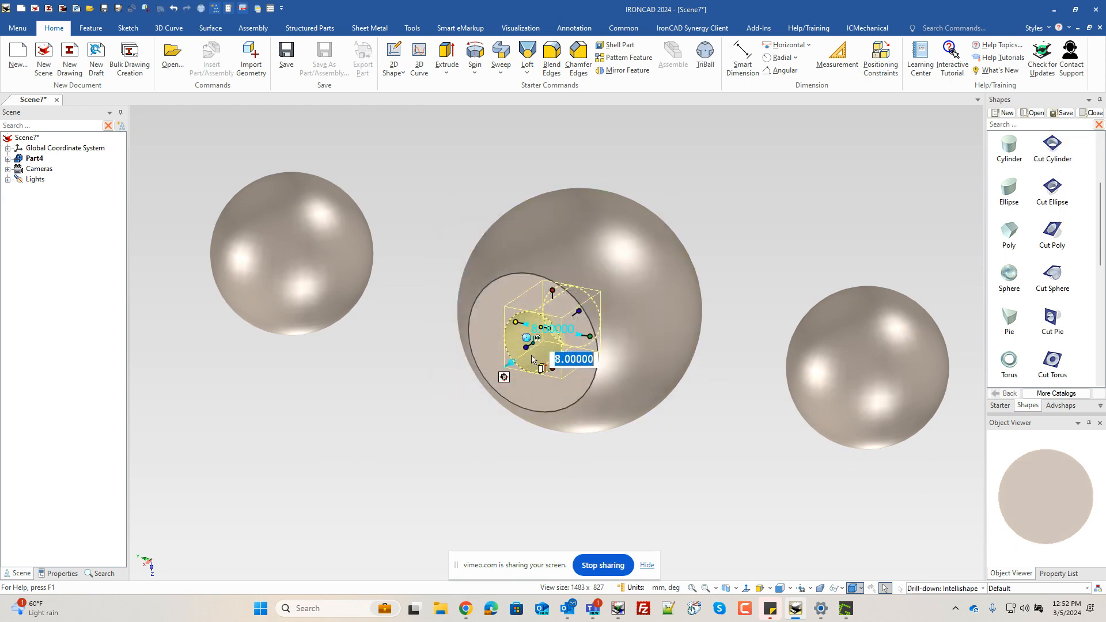
- Set the cut cylinder's diameter to 10 mm and its depth into the middle sphere to 19 mm
click(592, 336)
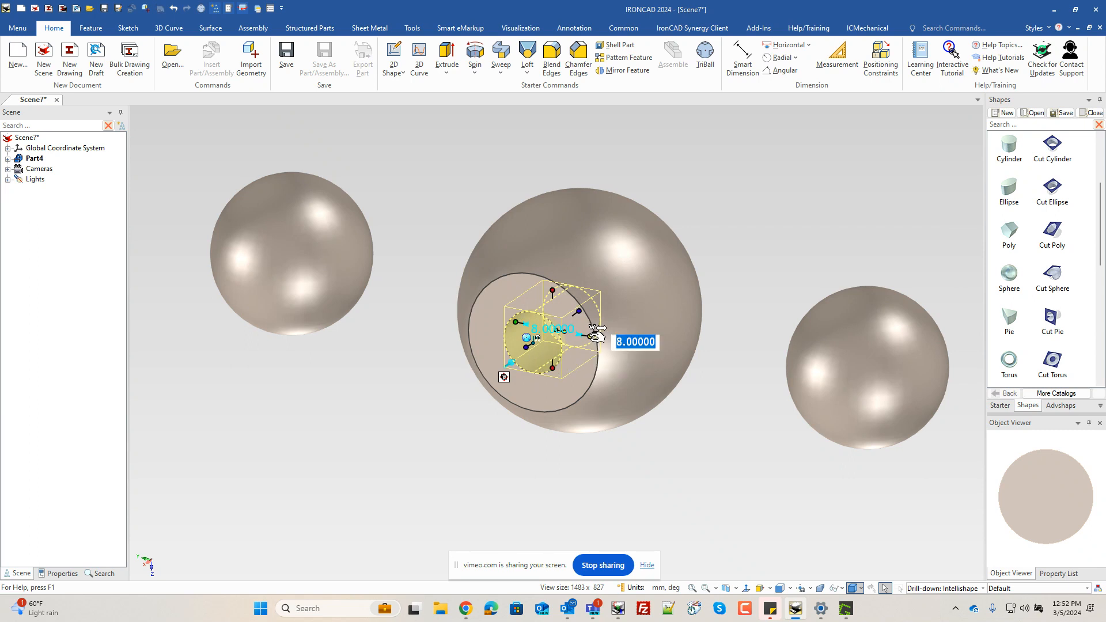
text(10)
key(Return)
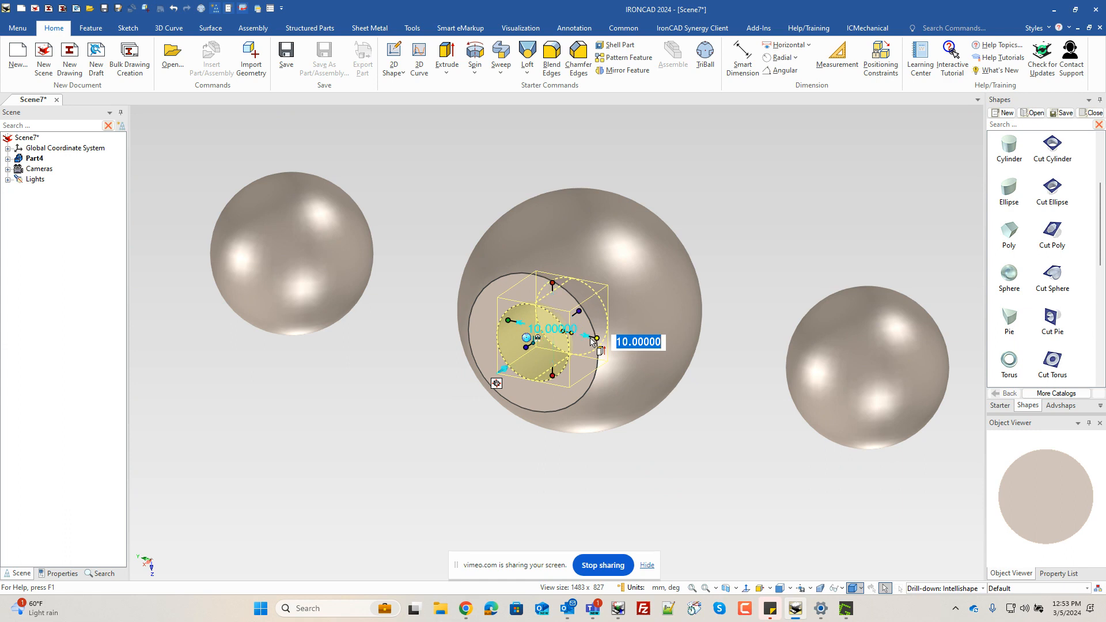
text(19)
key(Tab)
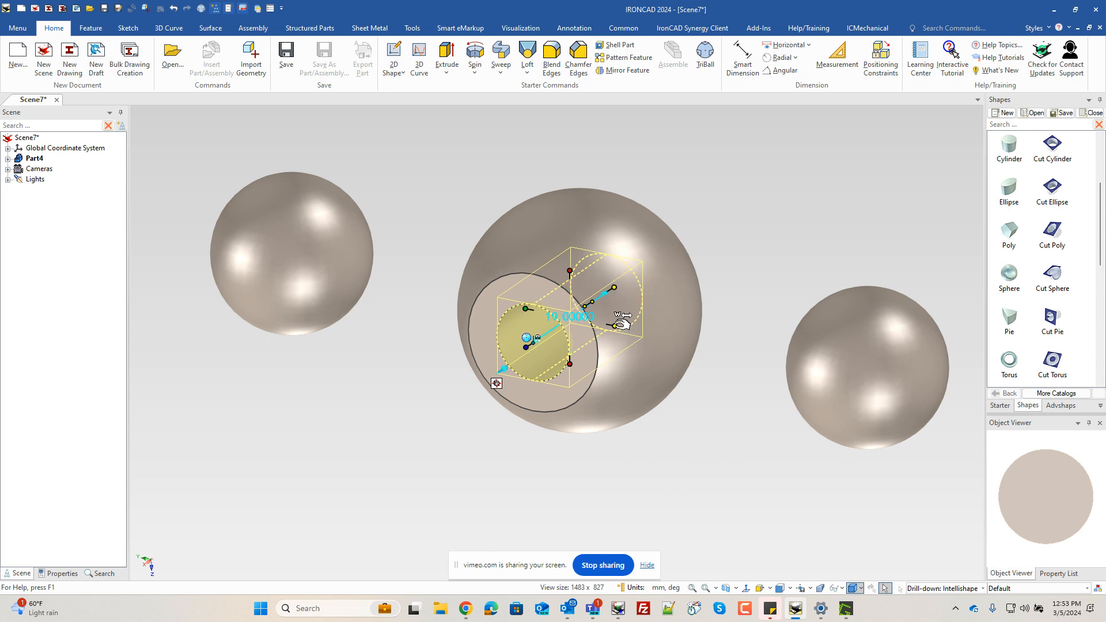
click(656, 439)
- Place a cut extrude at the quadrant of the 10 mm bore's rim and set its width symmetrically to 4 mm for a keyway
scroll(568, 364, up, 3)
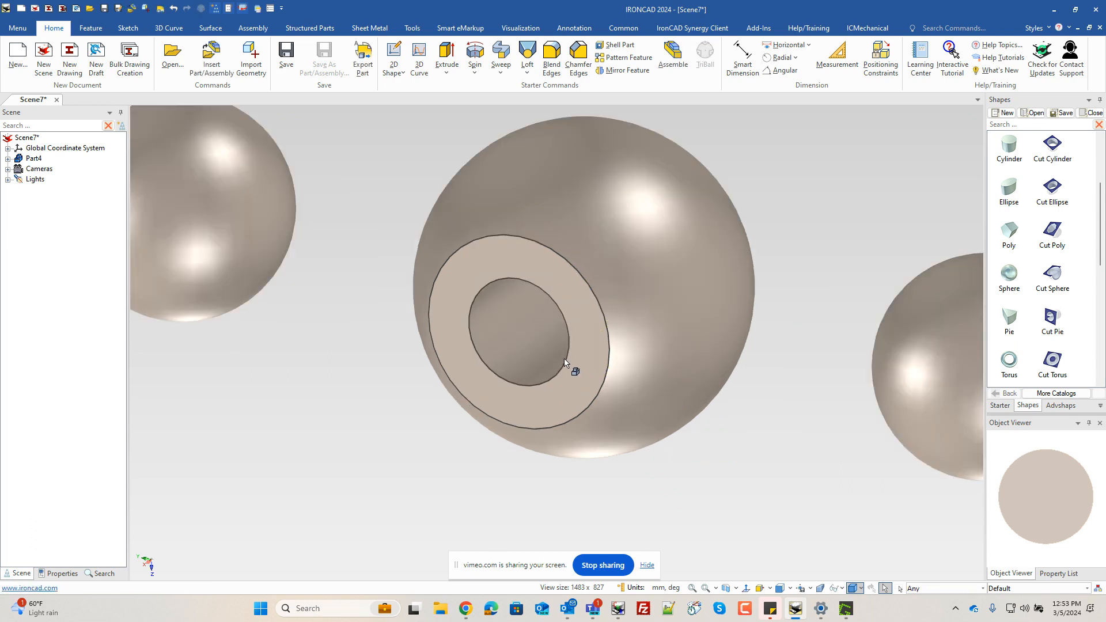
middle_drag(586, 377, 610, 346)
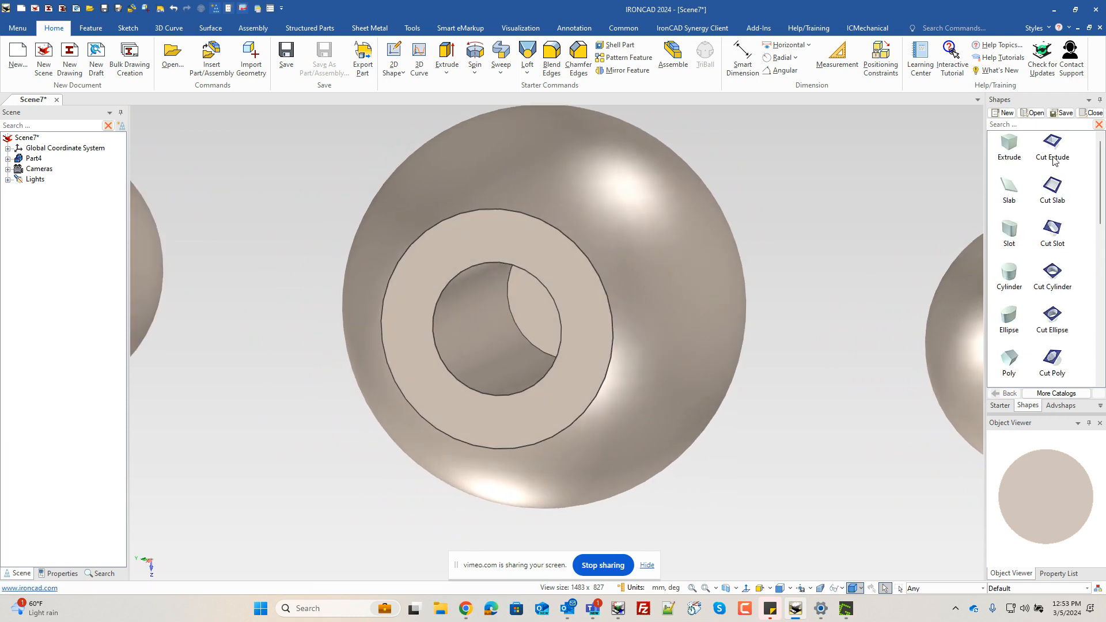
drag(1055, 148, 562, 337)
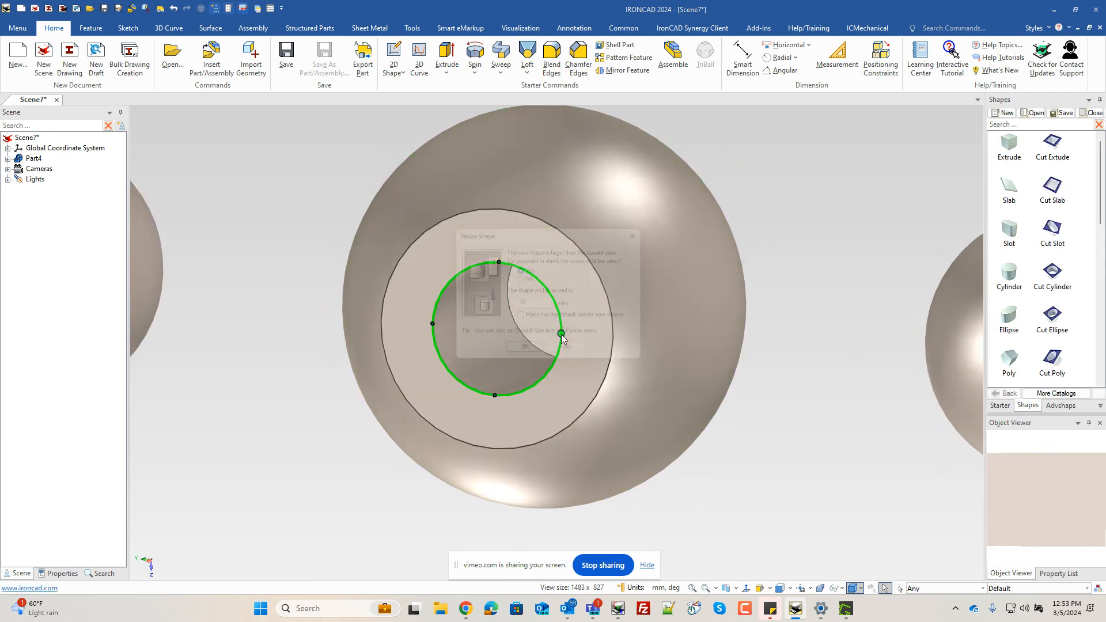
click(533, 354)
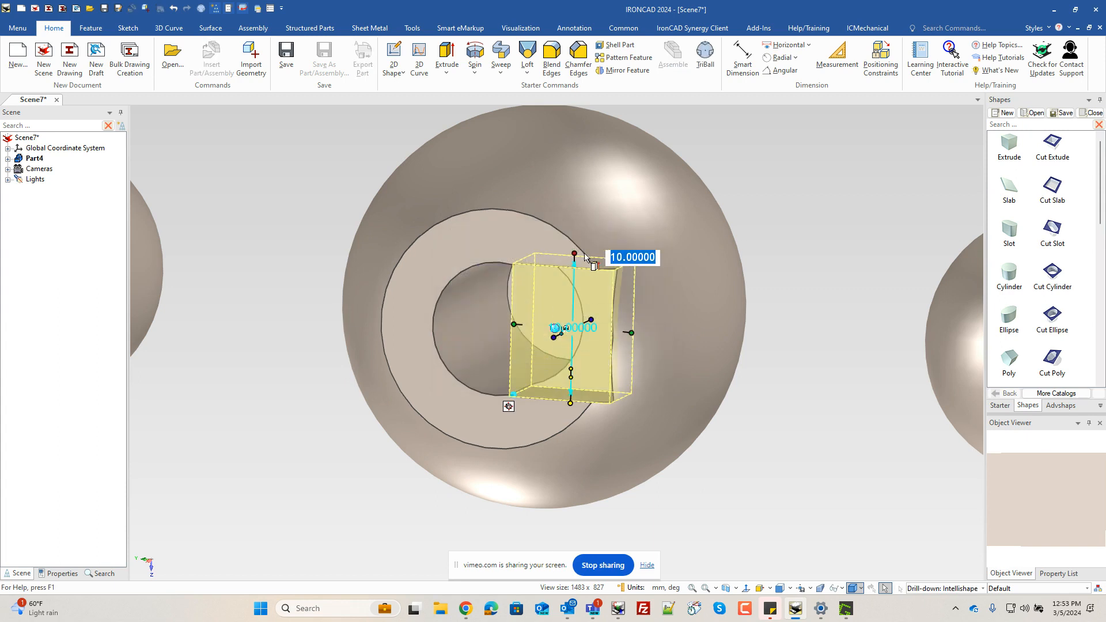
drag(574, 253, 574, 288)
text(4)
key(Tab)
key(Return)
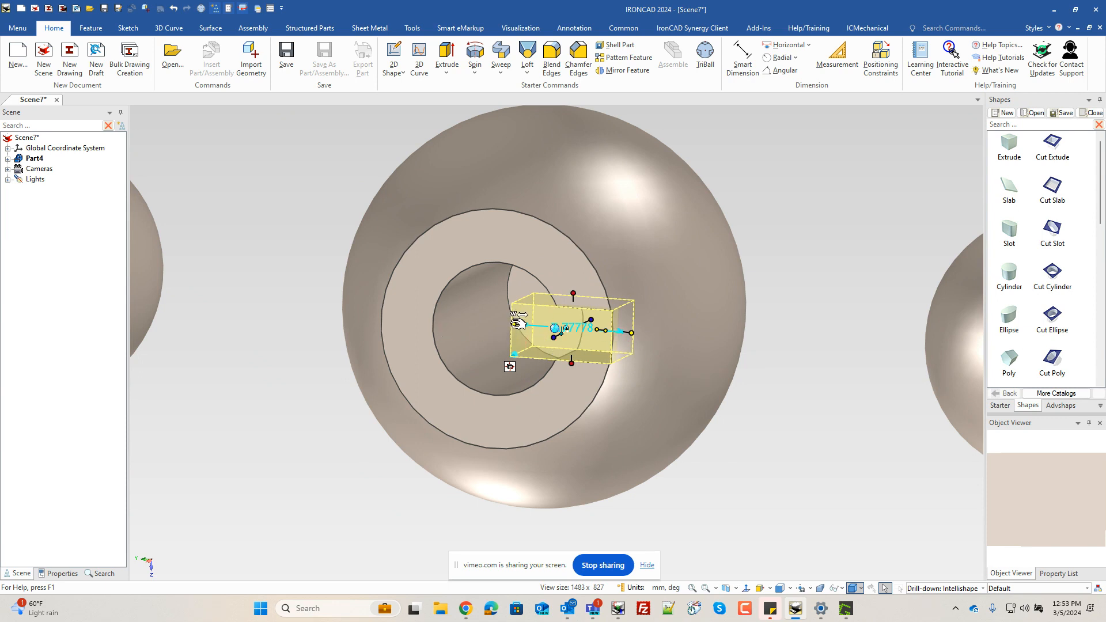
- Snap the keyway cut's inner end to the bore's centre point and set its radial length to 7 mm
right_click(516, 323)
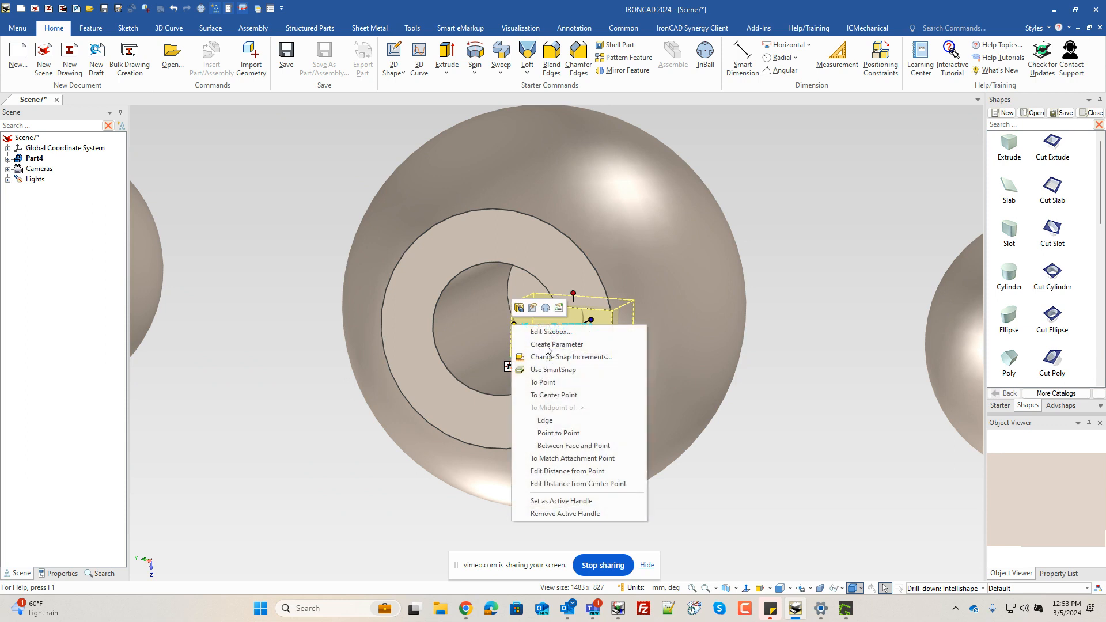
click(567, 396)
click(509, 396)
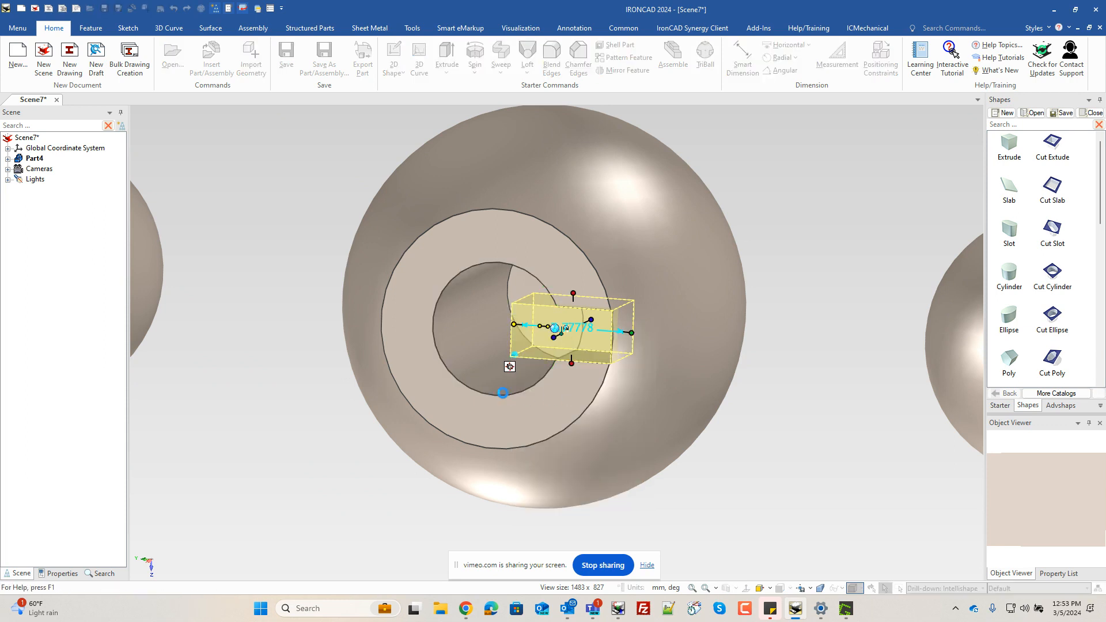
click(635, 332)
text(7)
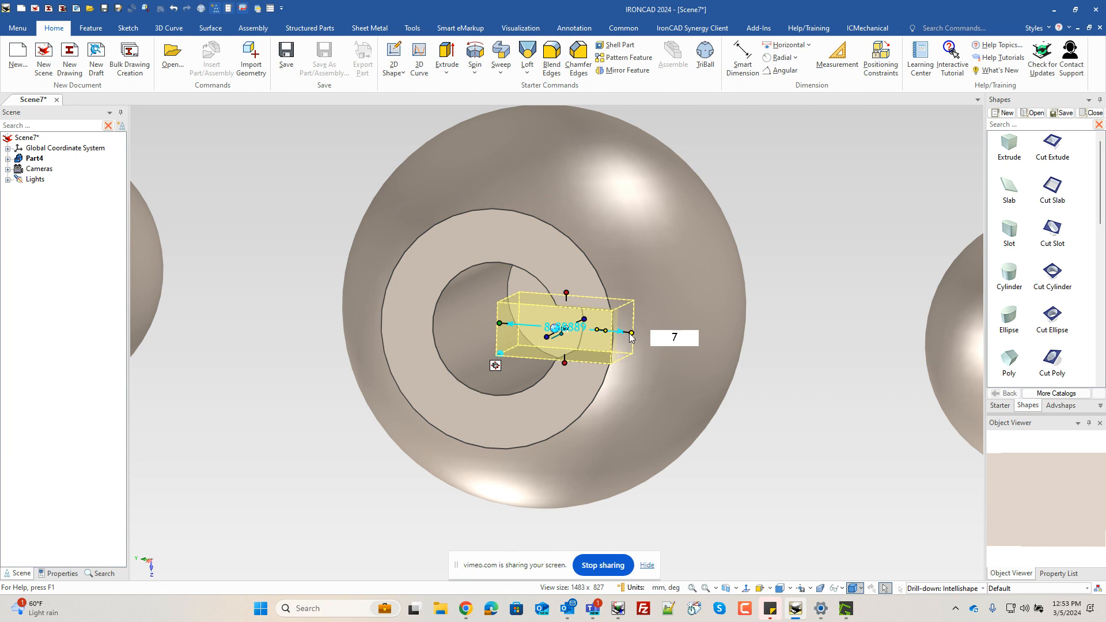
key(Return)
- Extend the keyway cut's depth to the bottom face of the bore
middle_drag(628, 420, 709, 419)
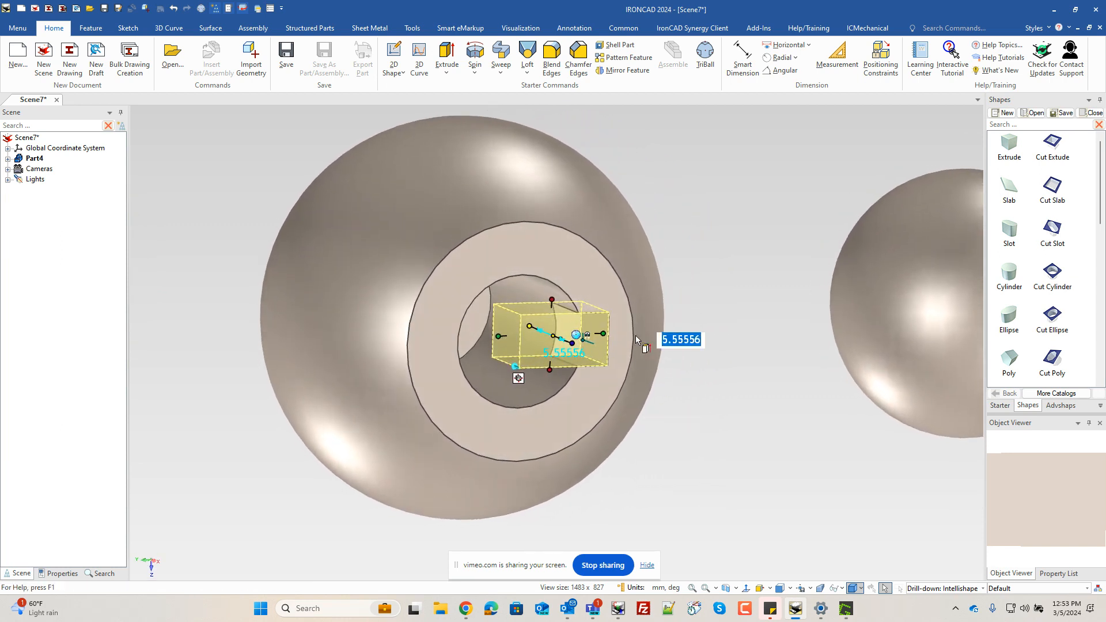
drag(536, 325, 482, 320)
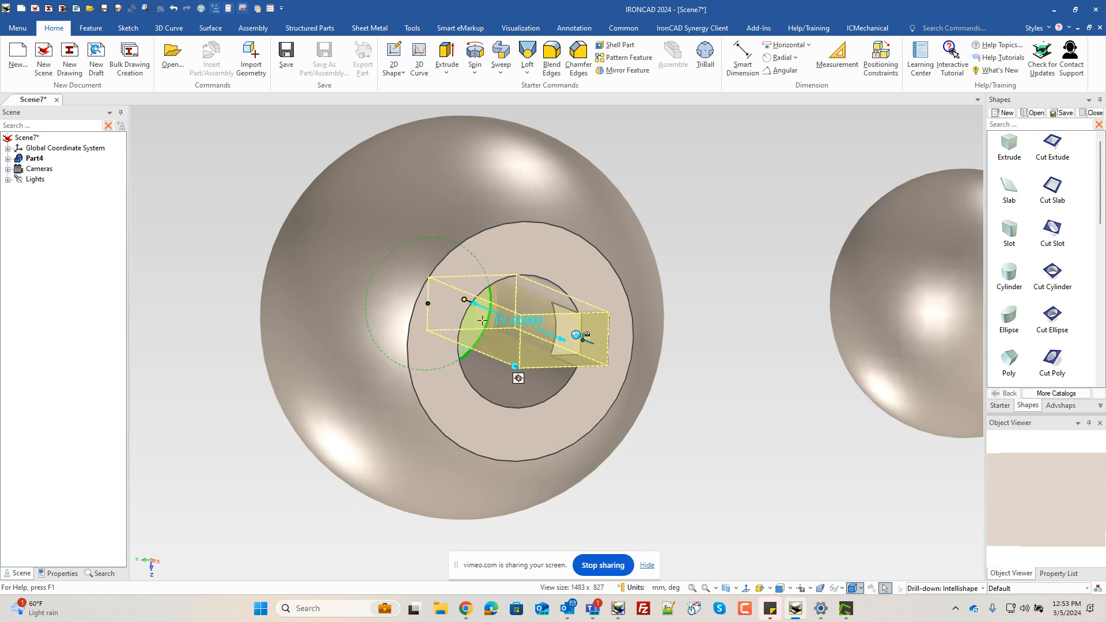
click(686, 427)
- Copy the bore's cut cylinder 40 mm with the TriBall to the outer sphere on the keyway side
middle_drag(686, 427, 618, 433)
scroll(609, 424, down, 4)
click(533, 348)
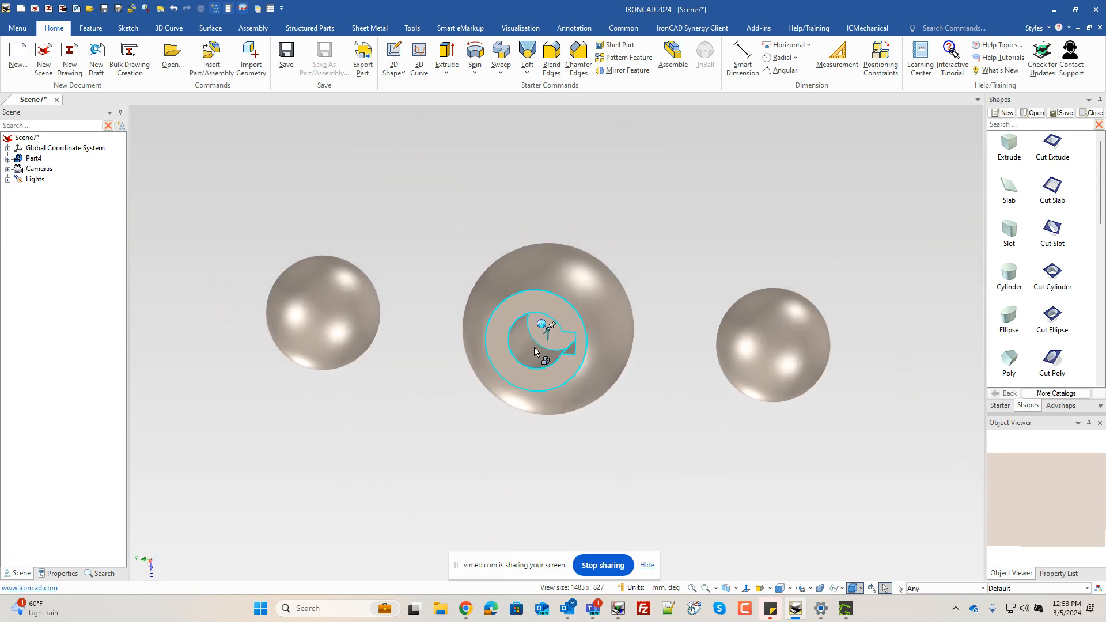
click(533, 350)
key(F10)
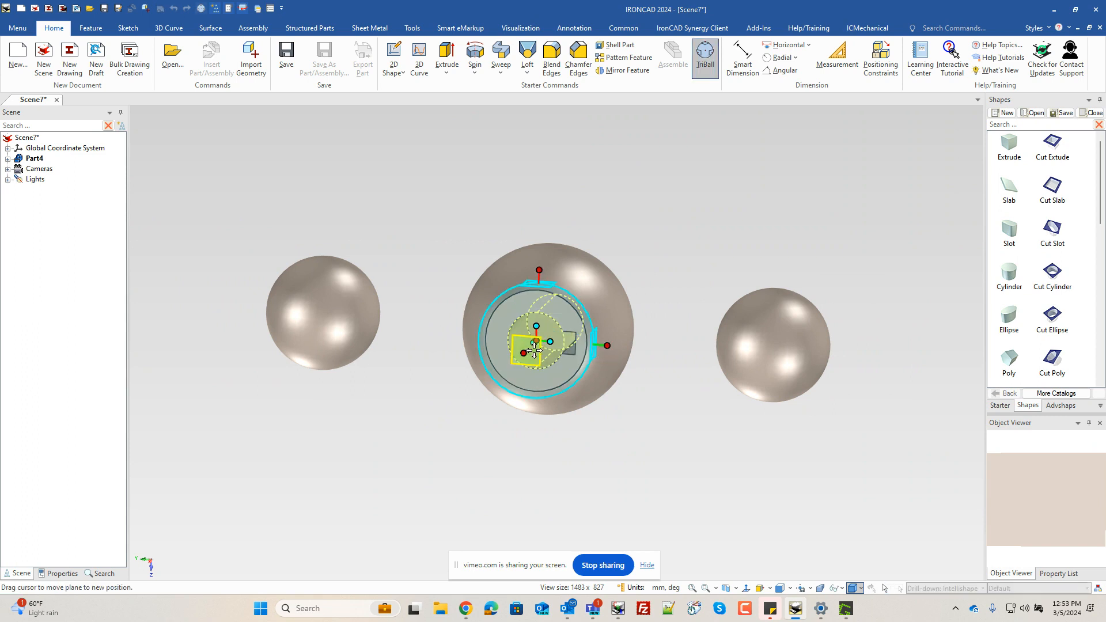
mouse_move(574, 430)
middle_down()
mouse_move(593, 410)
mouse_move(595, 419)
mouse_move(563, 439)
mouse_move(580, 413)
middle_up()
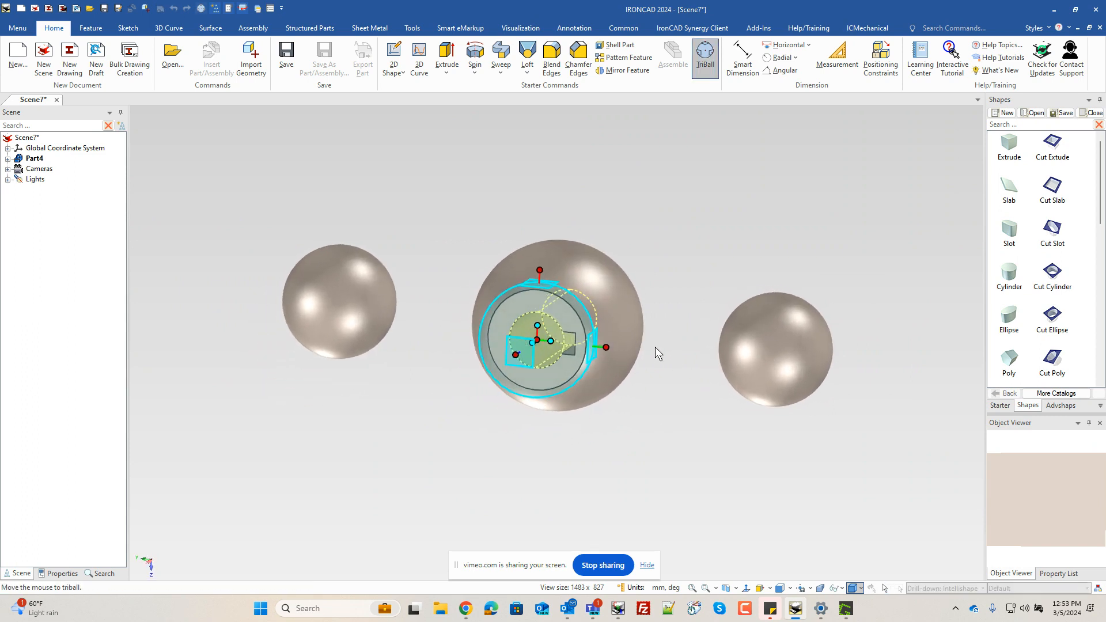
right_drag(610, 348, 603, 347)
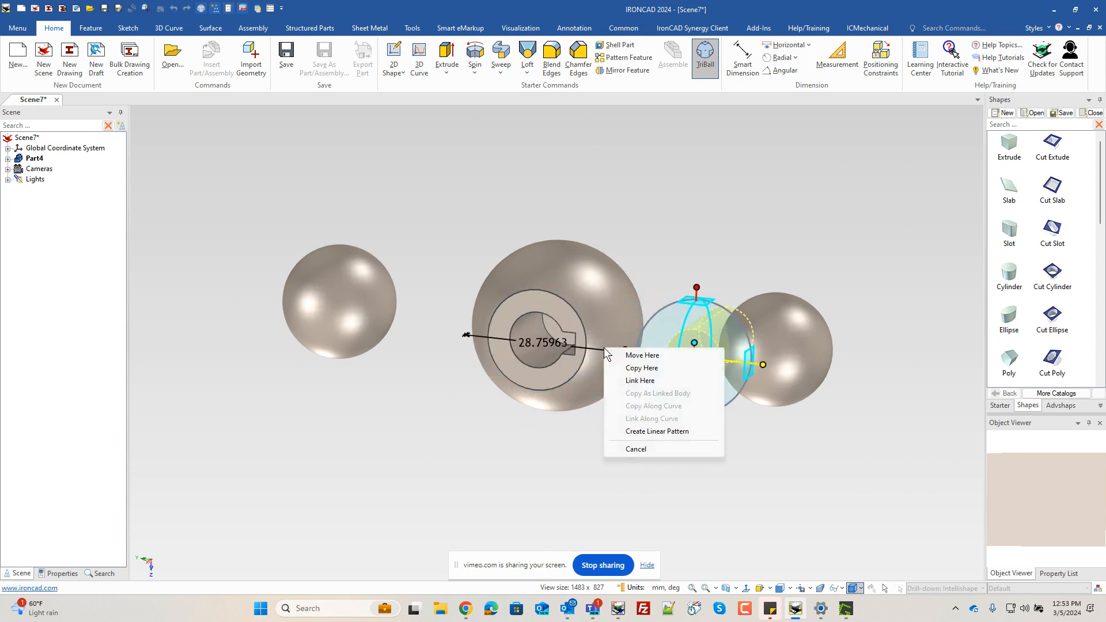
click(633, 369)
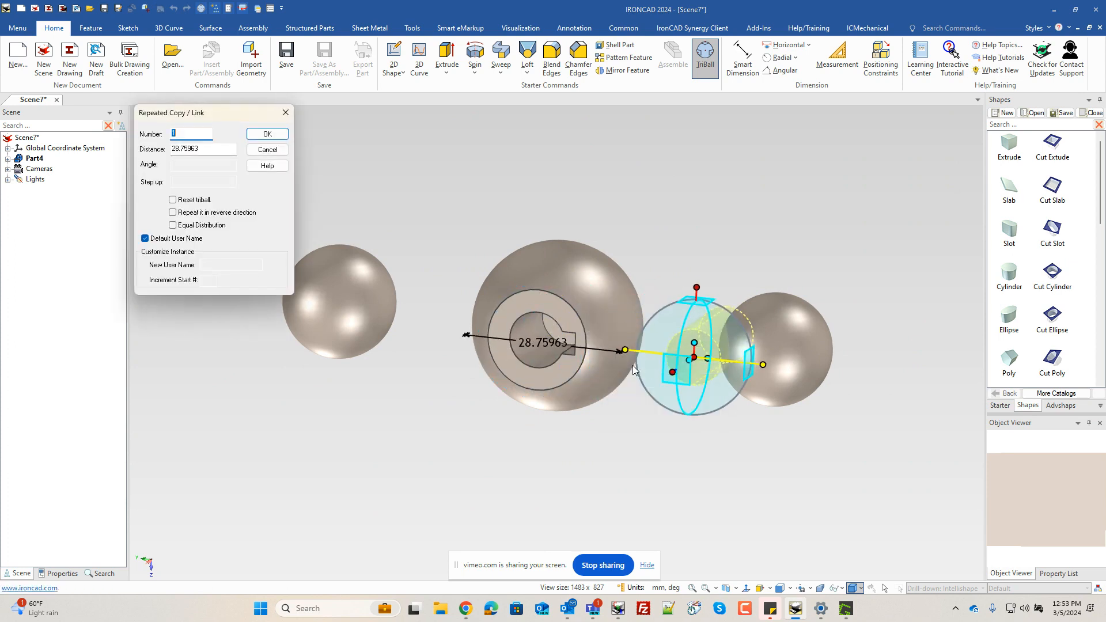
key(Tab)
text(40)
key(Return)
- Snap the copied cut cylinder's near end to the outer sphere's centre point and set its length from there to 10 mm
click(781, 371)
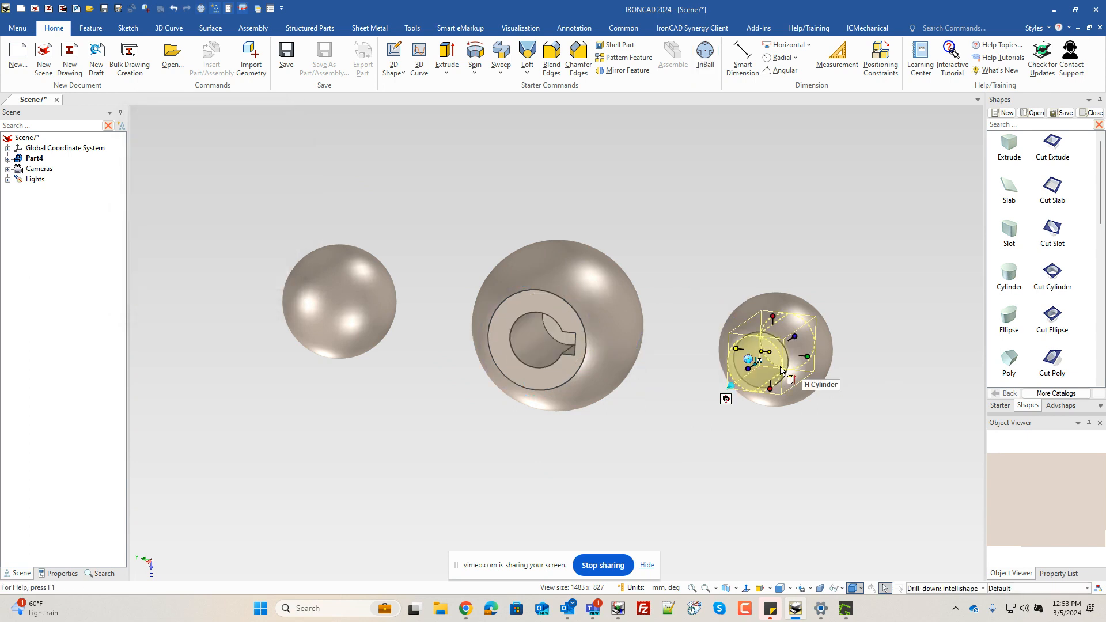
middle_drag(818, 396, 738, 397)
scroll(642, 364, up, 2)
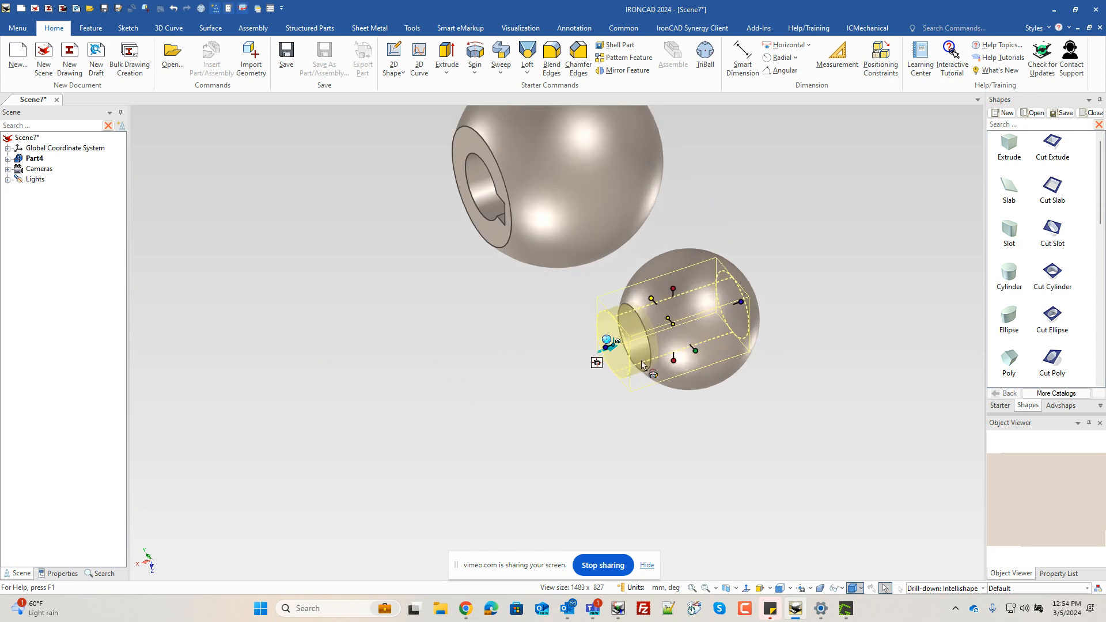
right_click(606, 346)
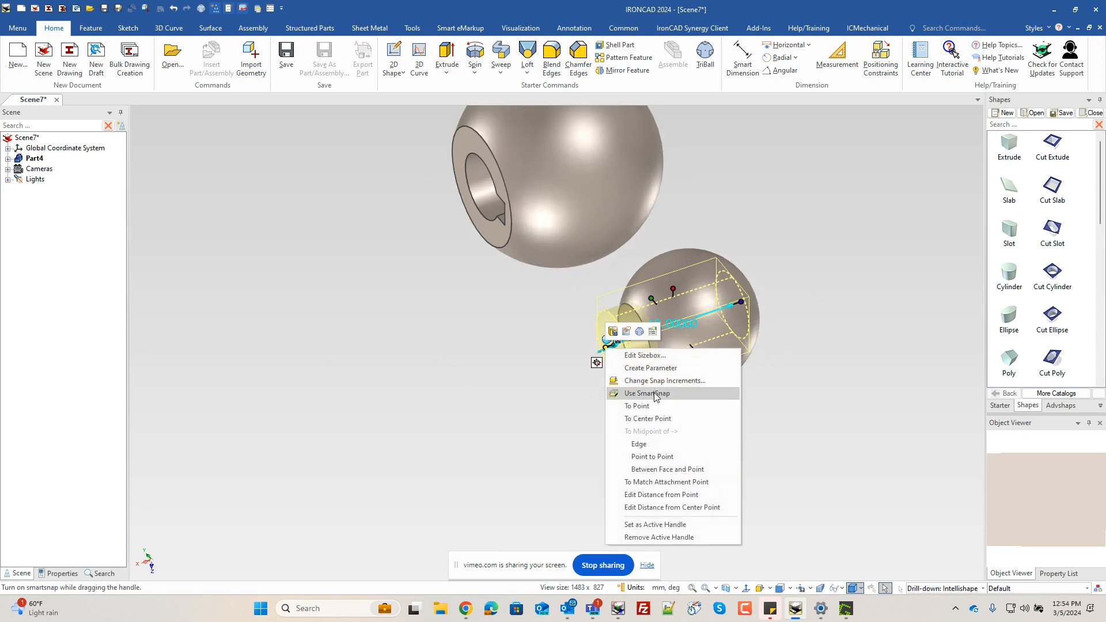
click(662, 419)
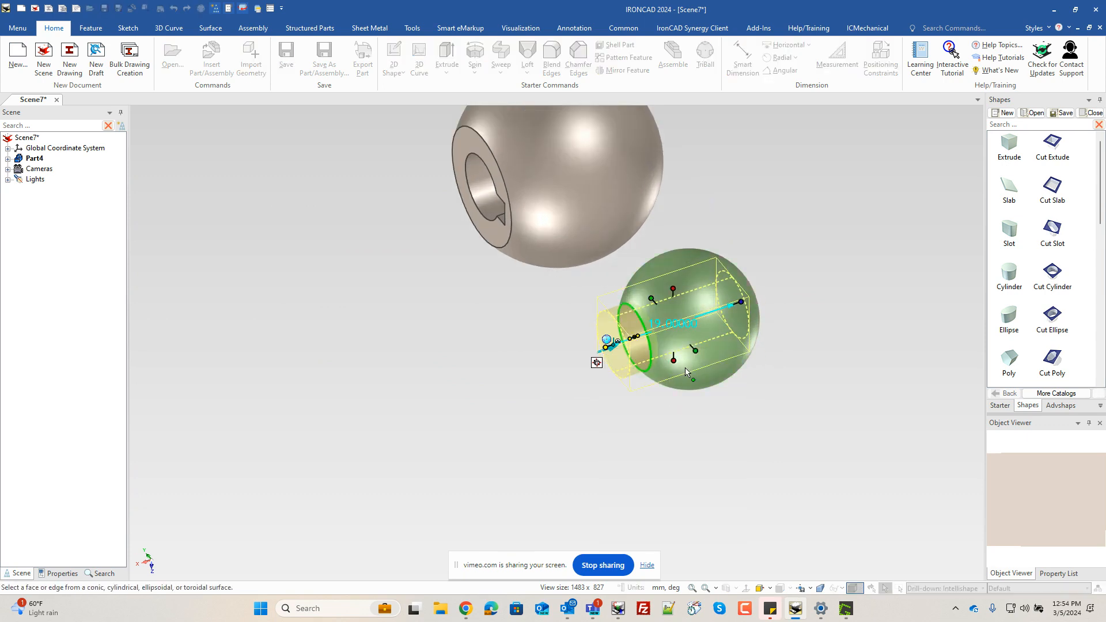
click(690, 368)
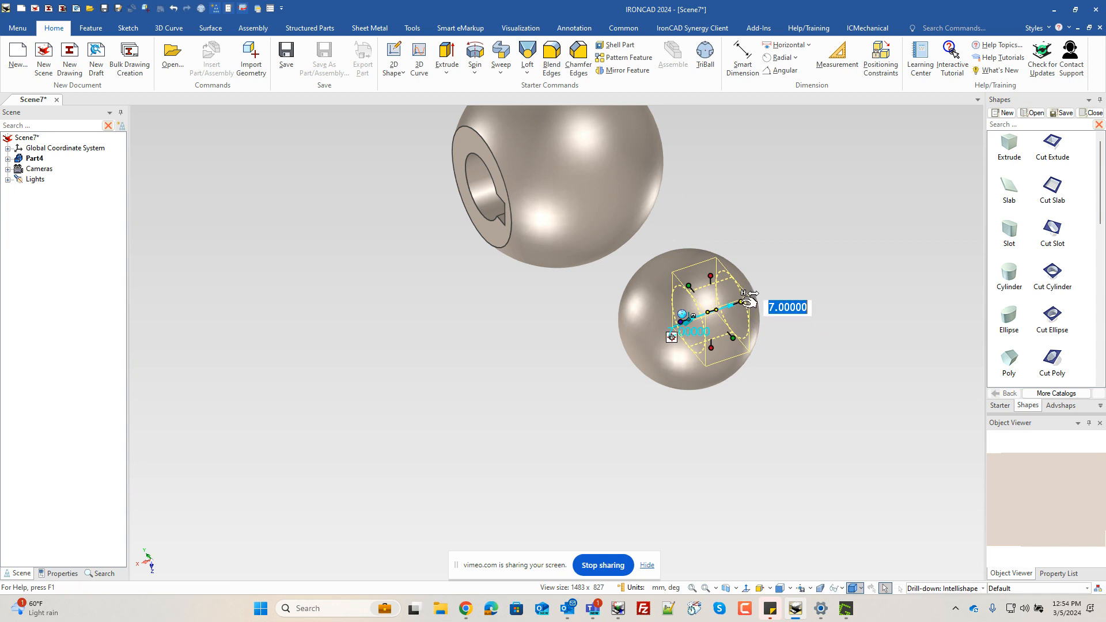
text(10)
key(Return)
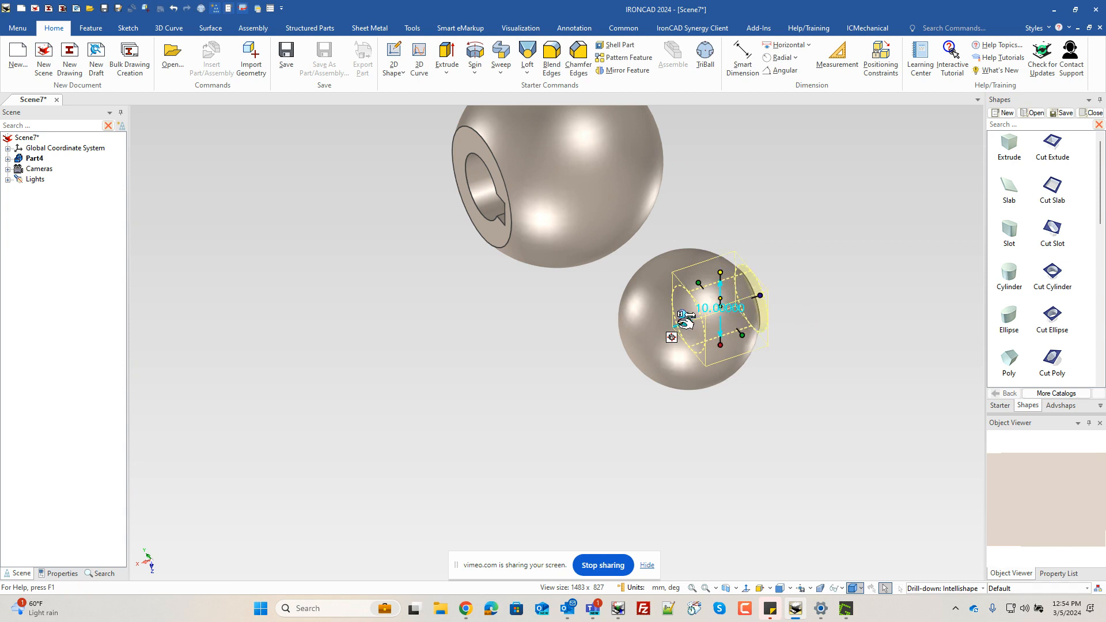
- Extend the copied cut cylinder's inner end to a 15 mm overall length and set its diameter to 6 mm
text(10)
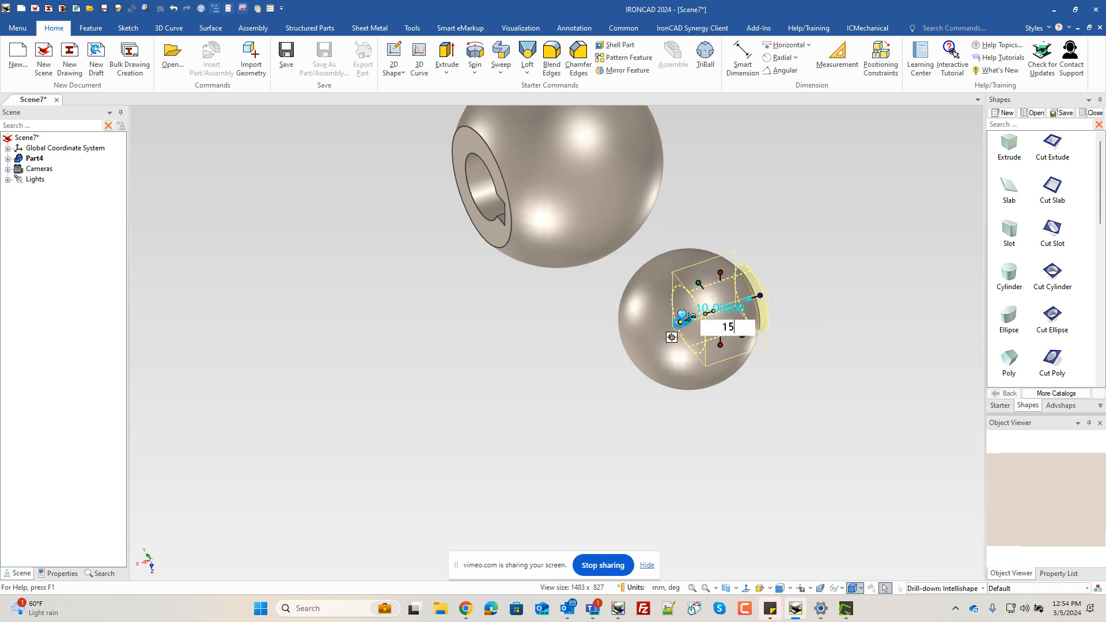
key(Return)
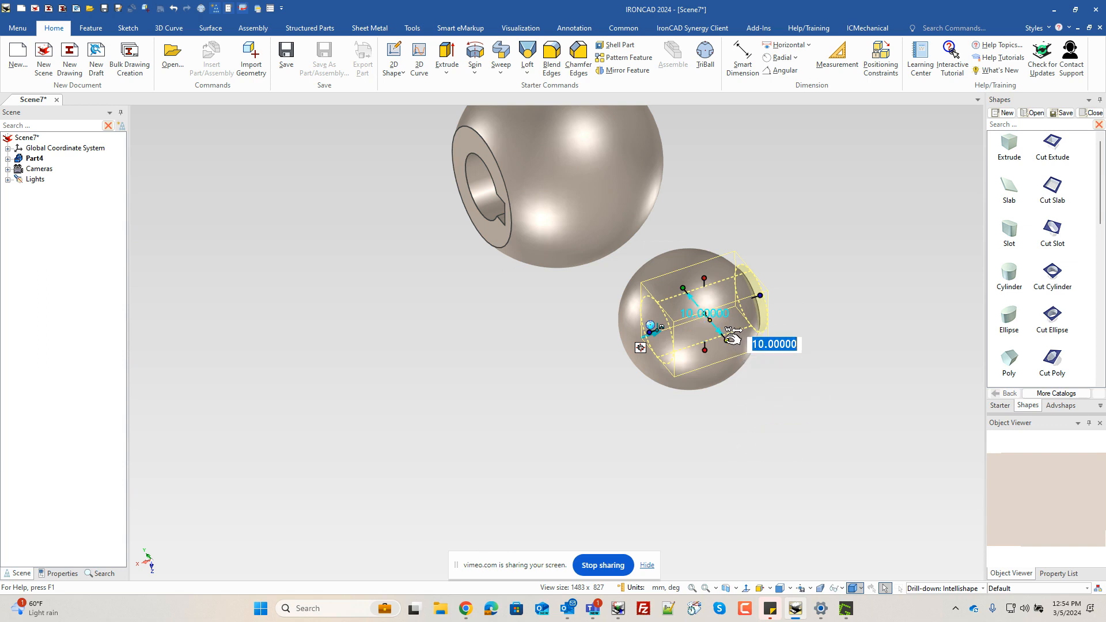
text(6)
key(Return)
mouse_move(765, 403)
middle_down()
mouse_move(570, 425)
mouse_move(760, 411)
middle_up()
drag(760, 411, 775, 382)
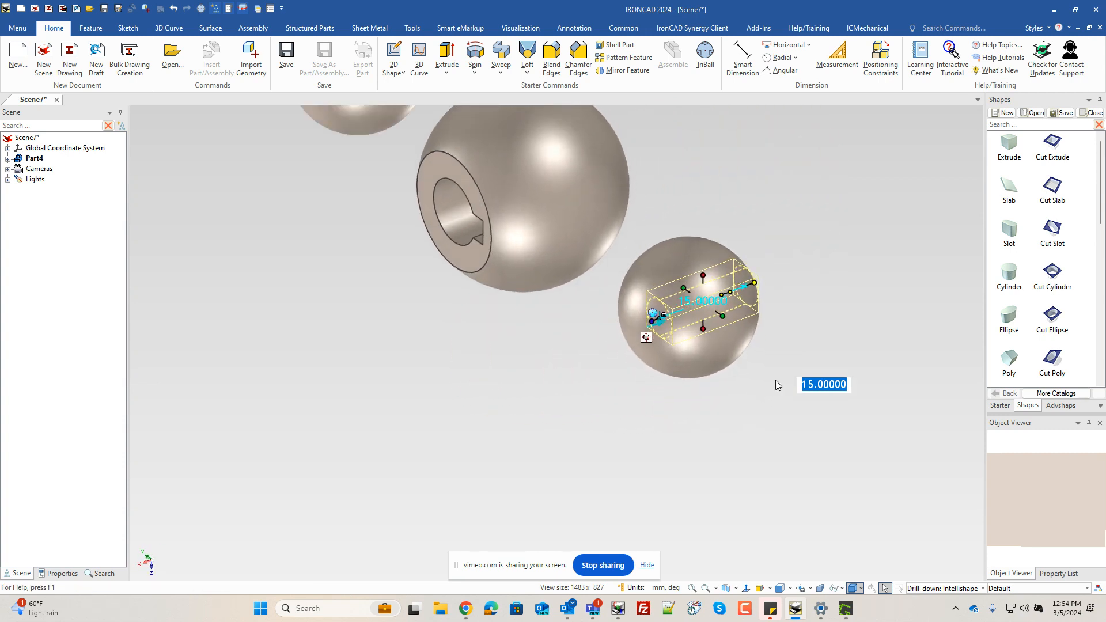
- Mirror the 6 mm hole as a linked copy about the middle sphere's centre onto the opposite outer sphere
key(F10)
scroll(777, 368, down, 4)
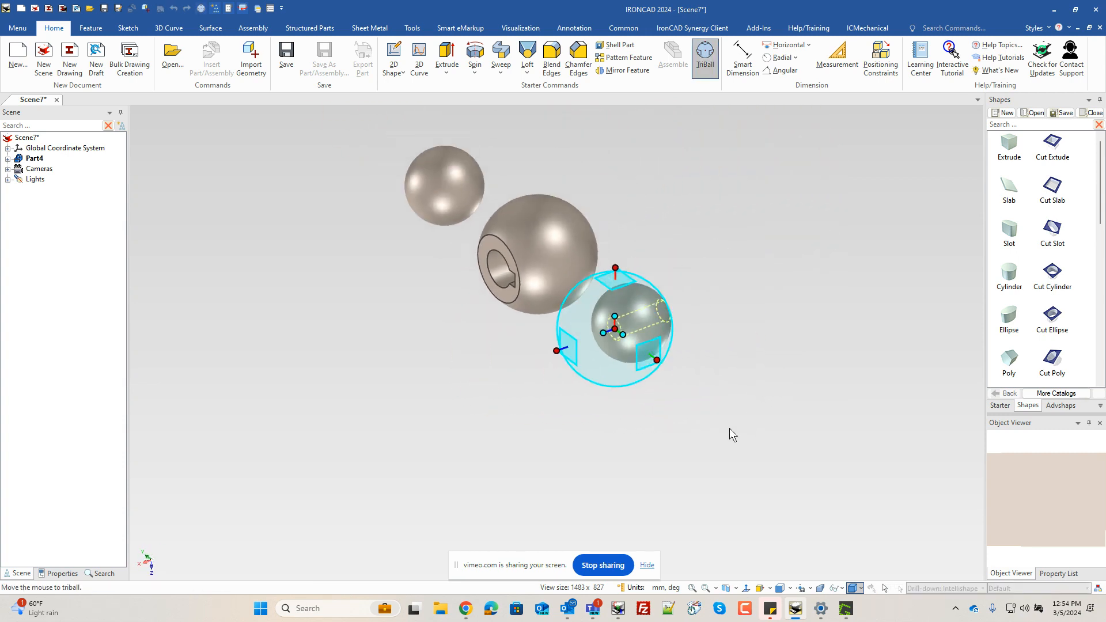
right_click(614, 329)
click(668, 406)
click(558, 271)
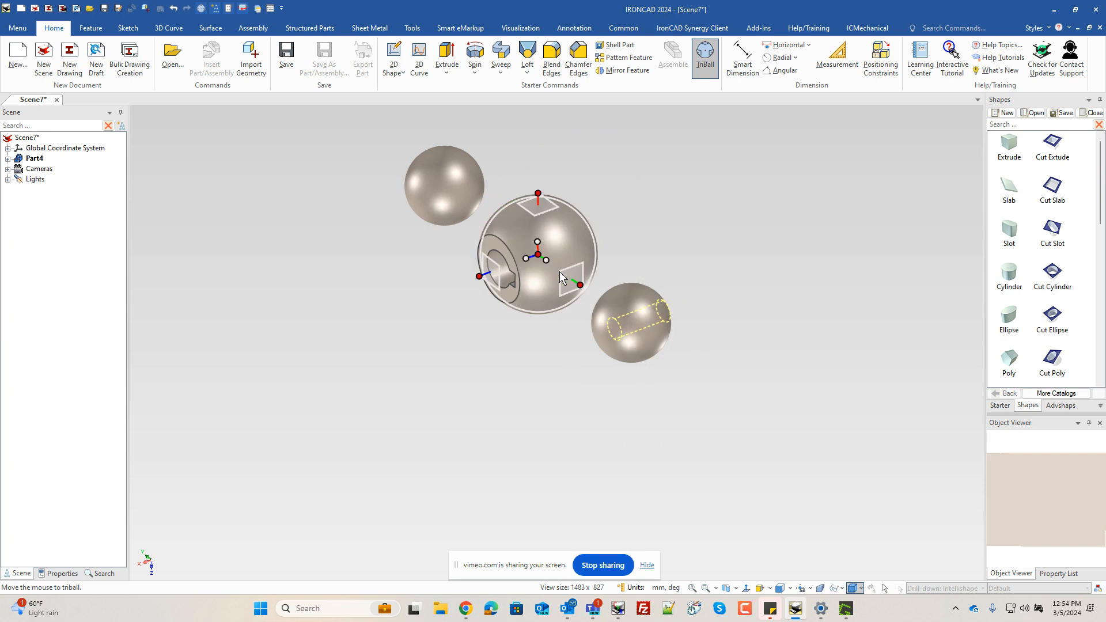
right_click(545, 260)
mouse_move(633, 425)
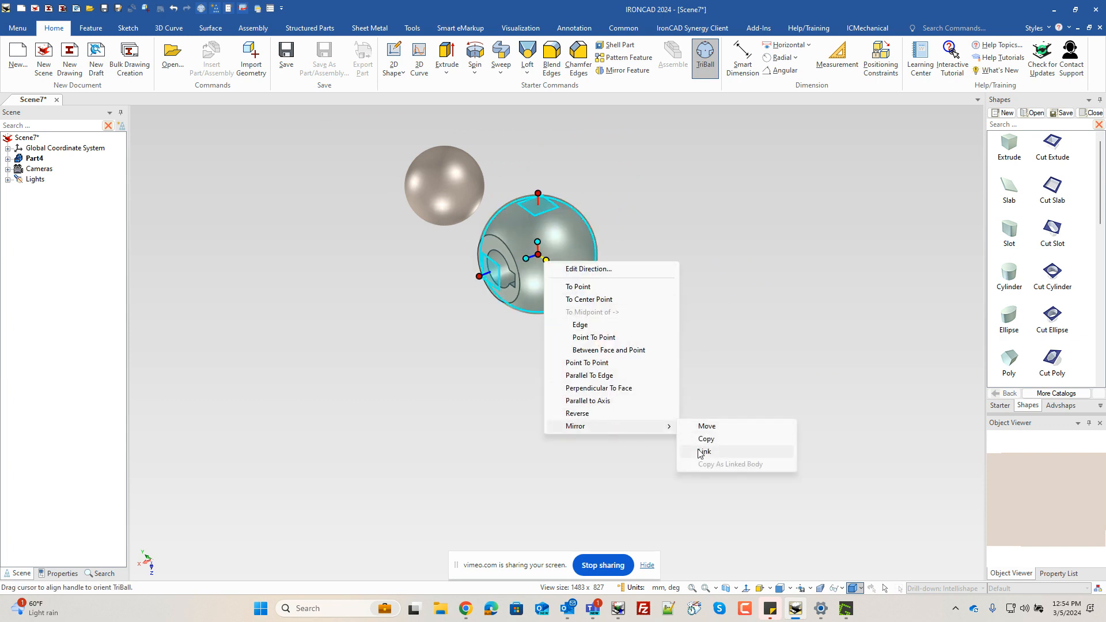
click(702, 452)
key(Escape)
key(Escape)
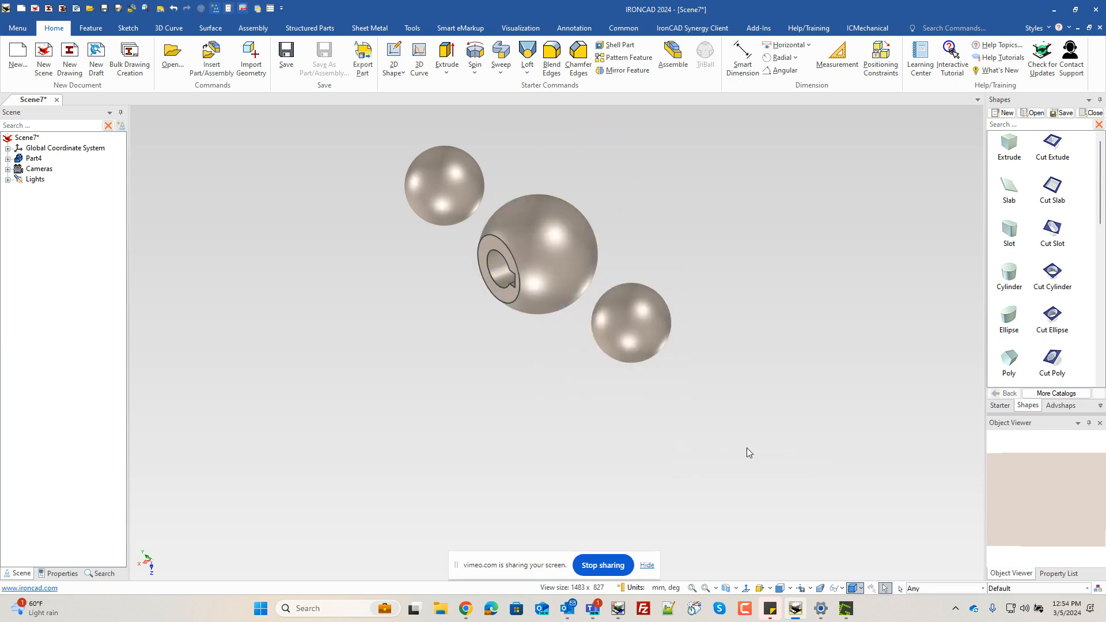
- Create a 2D sketch on the hub's flat end face with Plane/Face placement, with its origin at the bore's centre
middle_drag(746, 448, 795, 444)
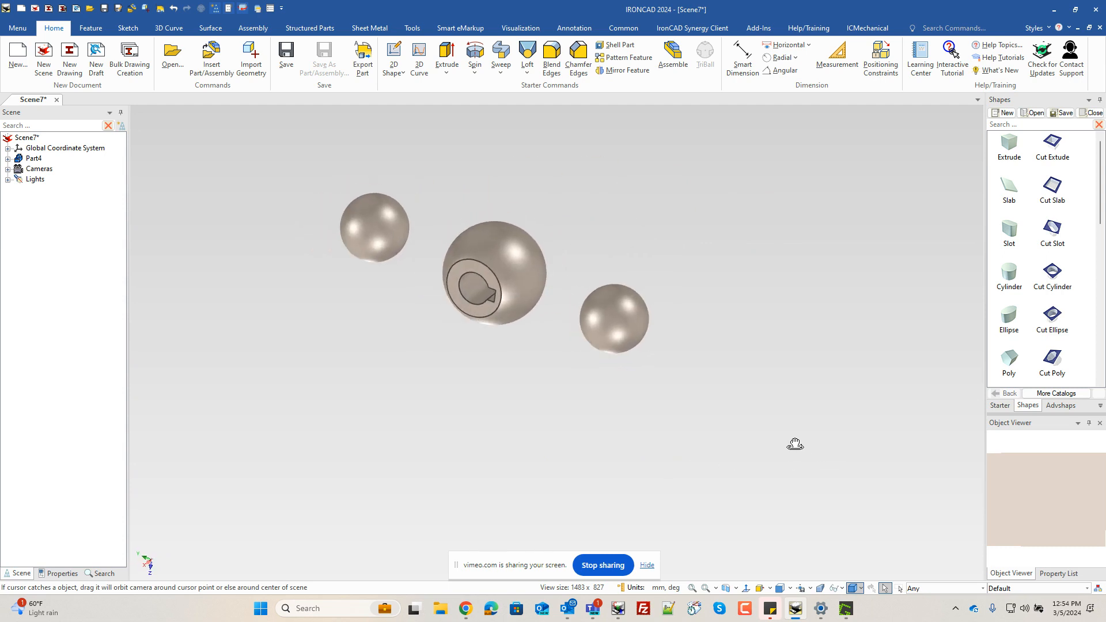
scroll(571, 321, up, 3)
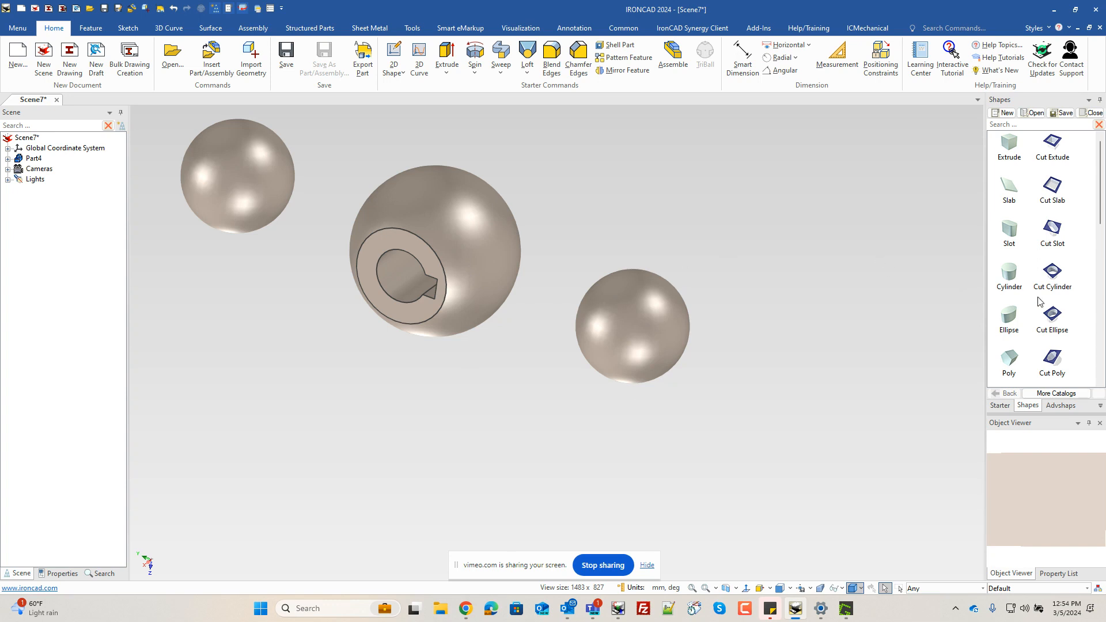
scroll(1039, 301, down, 3)
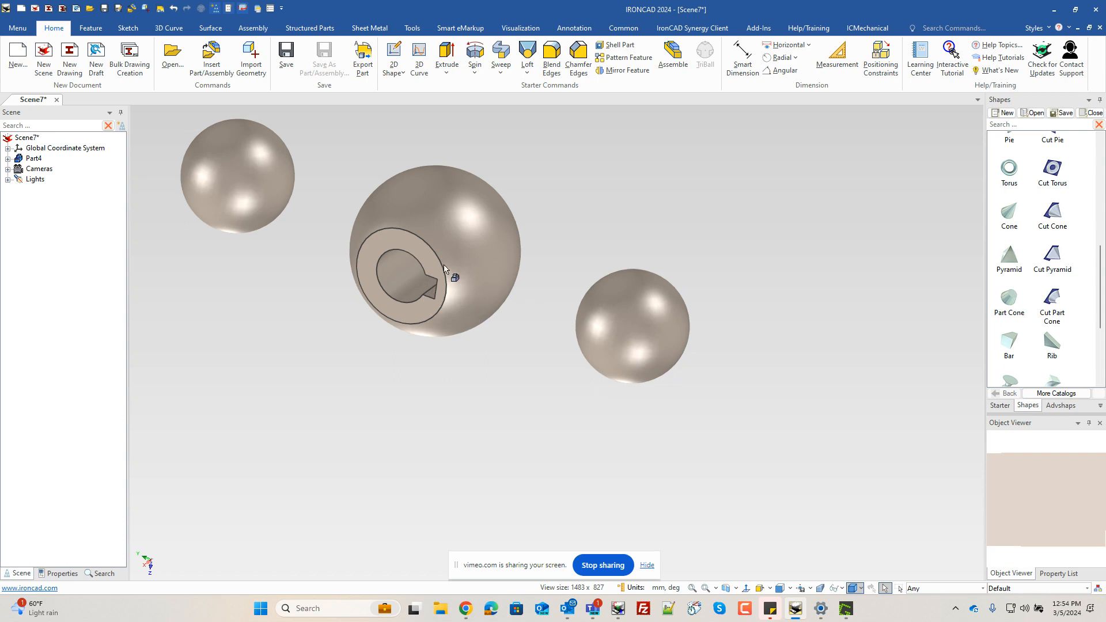
click(394, 60)
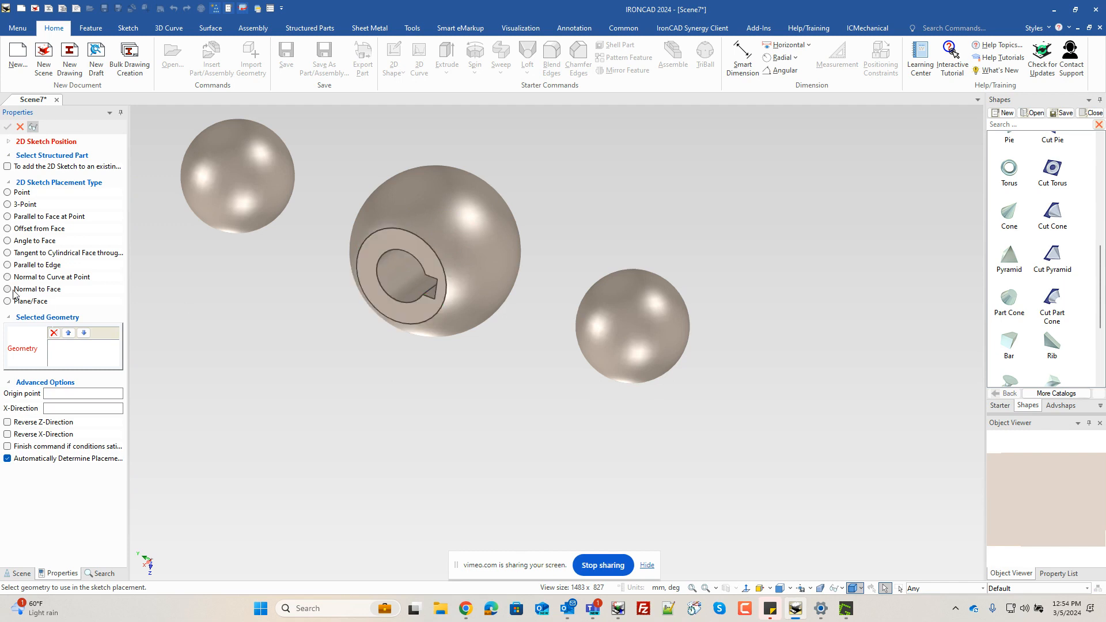
click(17, 290)
click(395, 280)
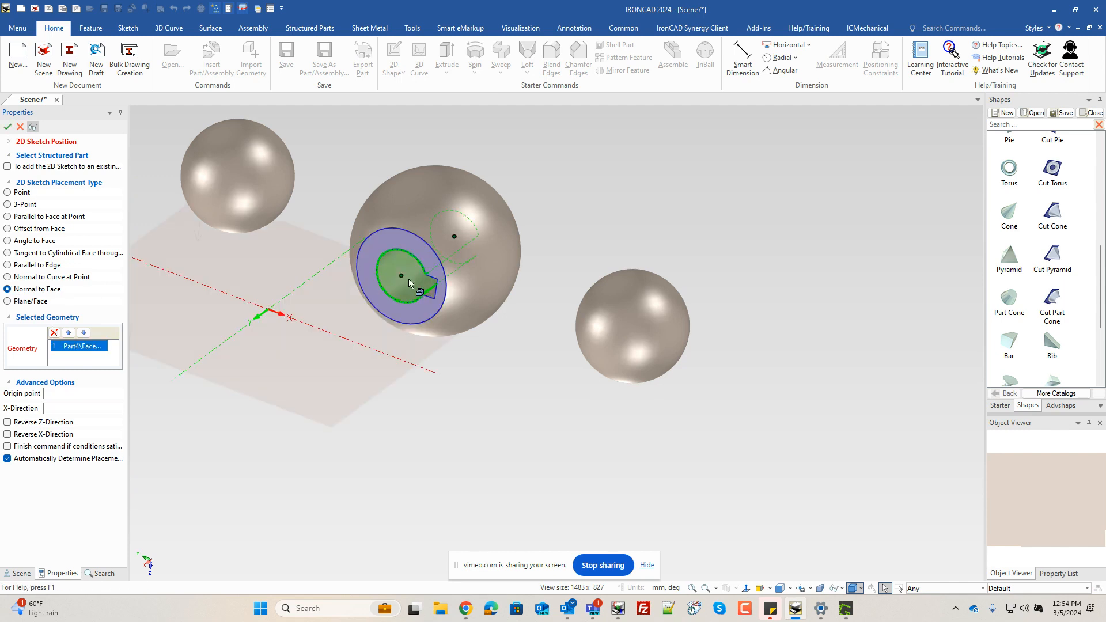
click(14, 303)
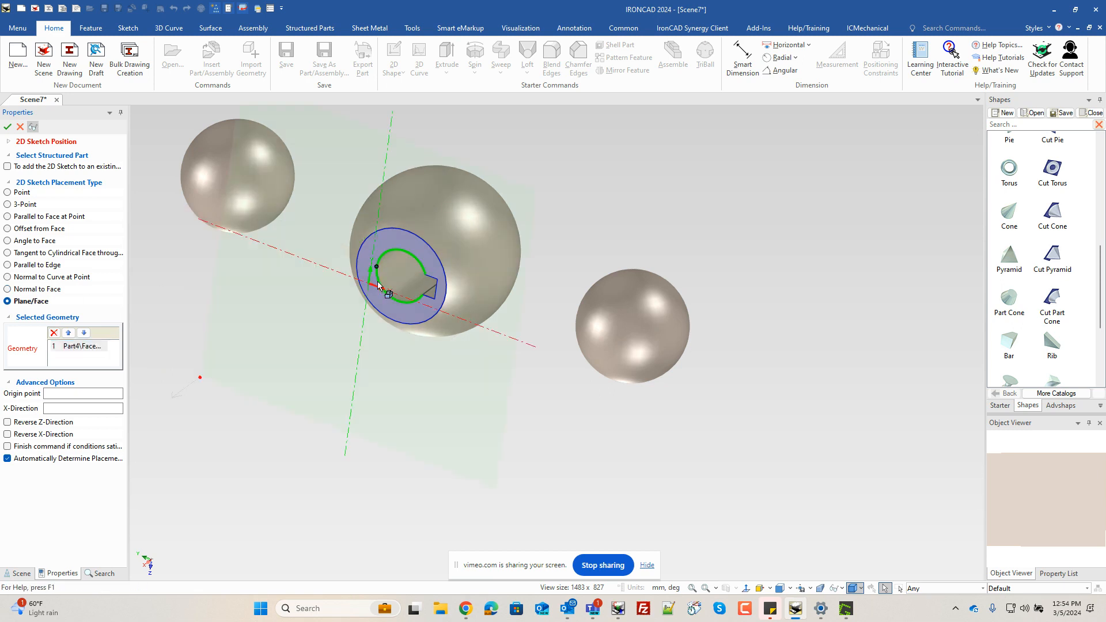
click(401, 281)
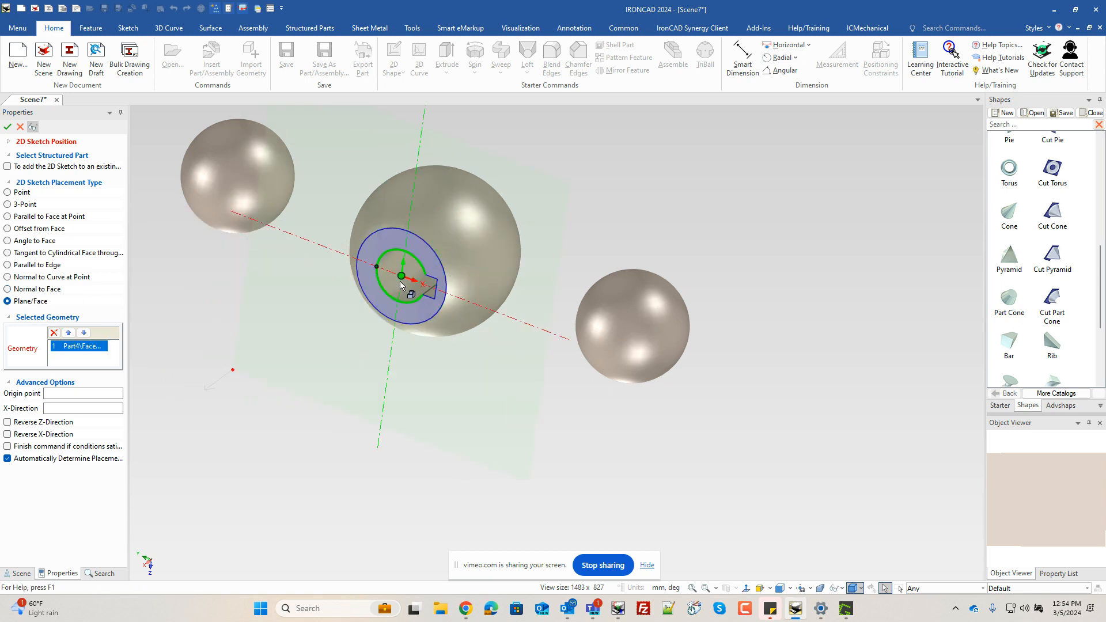
click(8, 127)
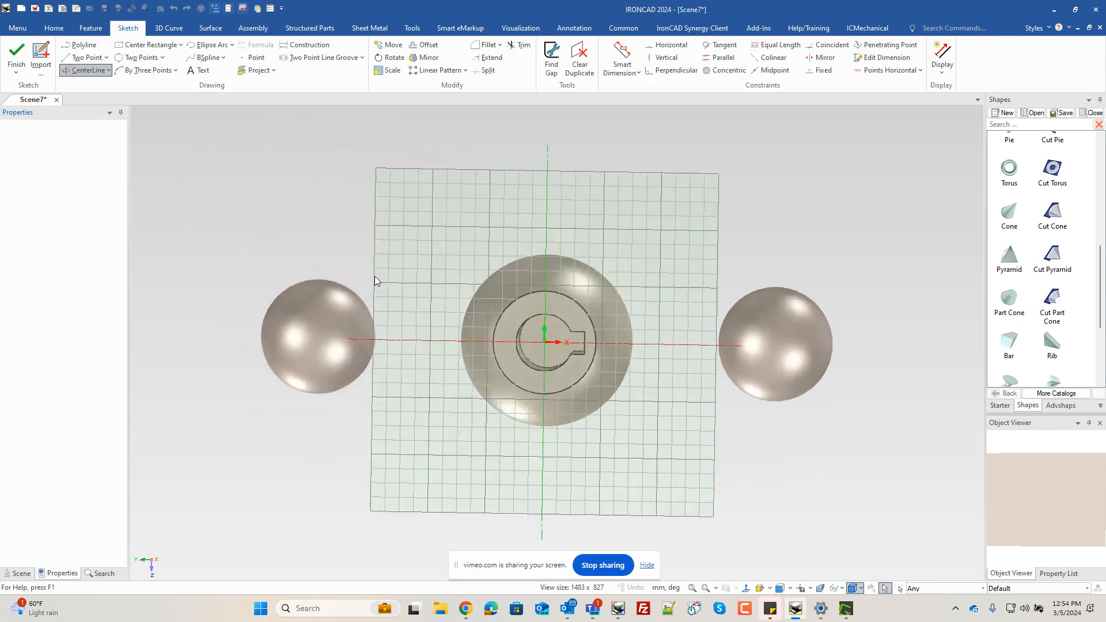
- Move the sketch plane with the TriBall to the centre point of the middle sphere
middle_drag(647, 370, 562, 390)
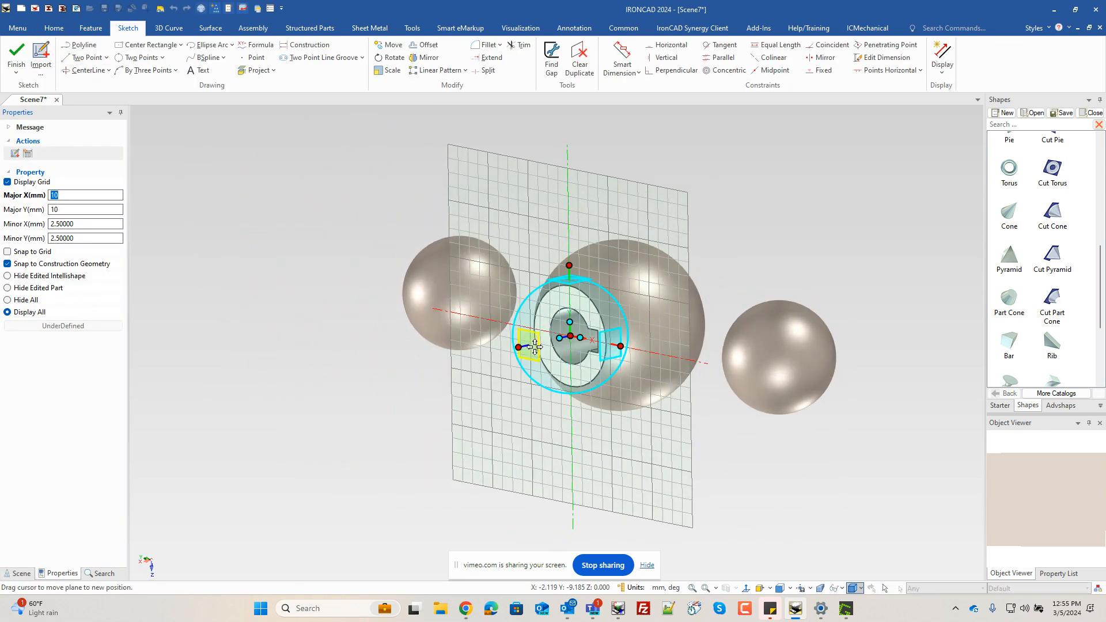
key(F10)
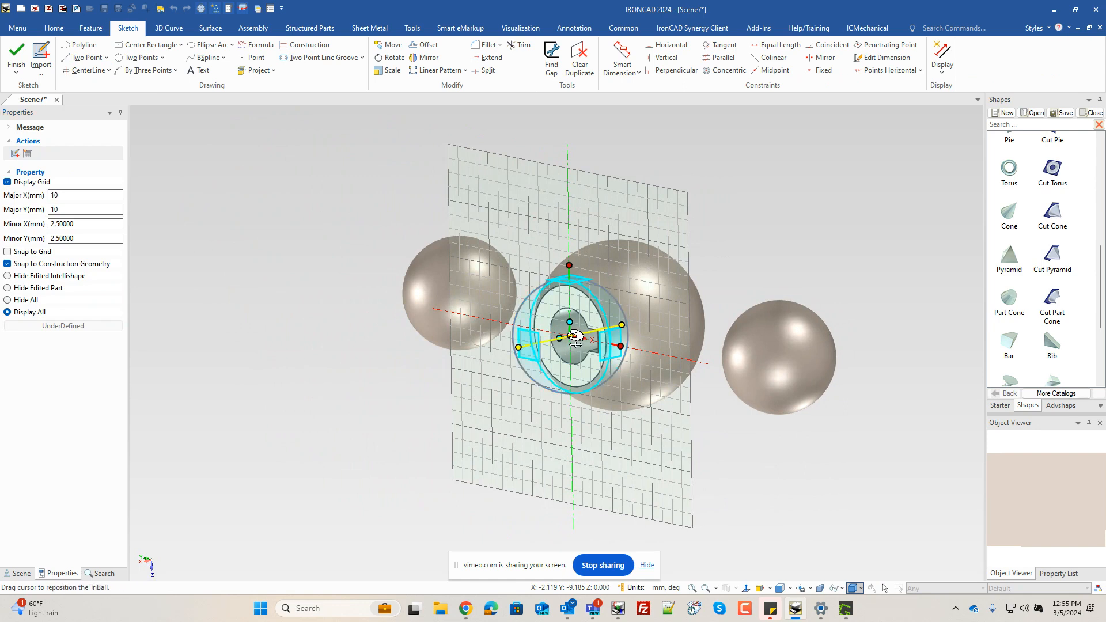
right_click(570, 336)
click(614, 409)
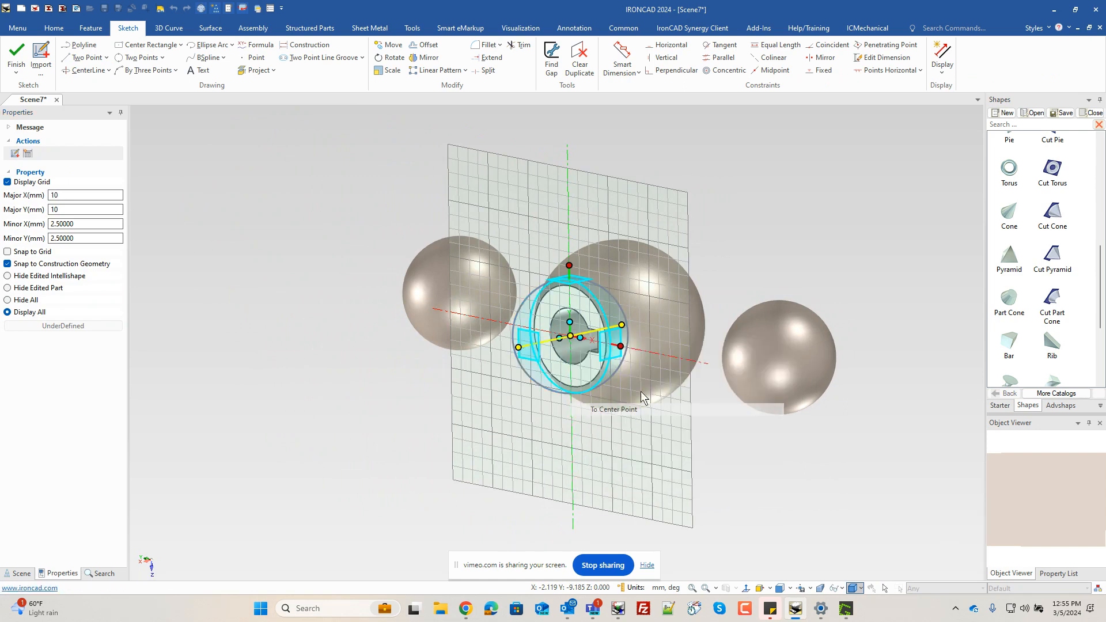
click(665, 341)
key(F10)
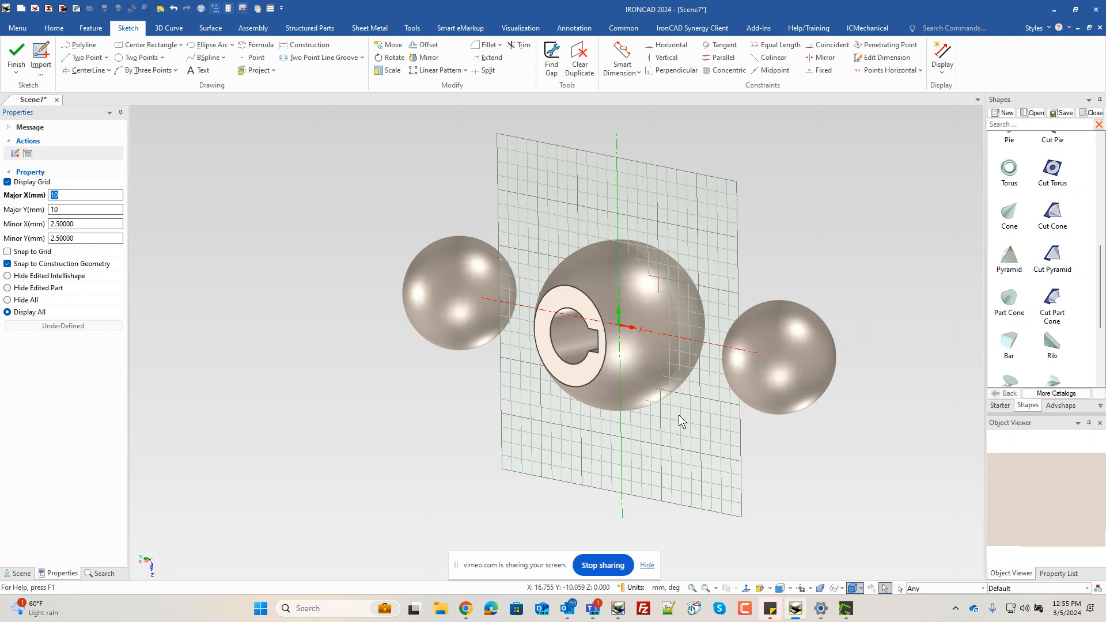
- Draw a horizontal line about 23.2 mm long on the X axis, from inside the middle sphere into the keyway-side outer sphere
click(746, 587)
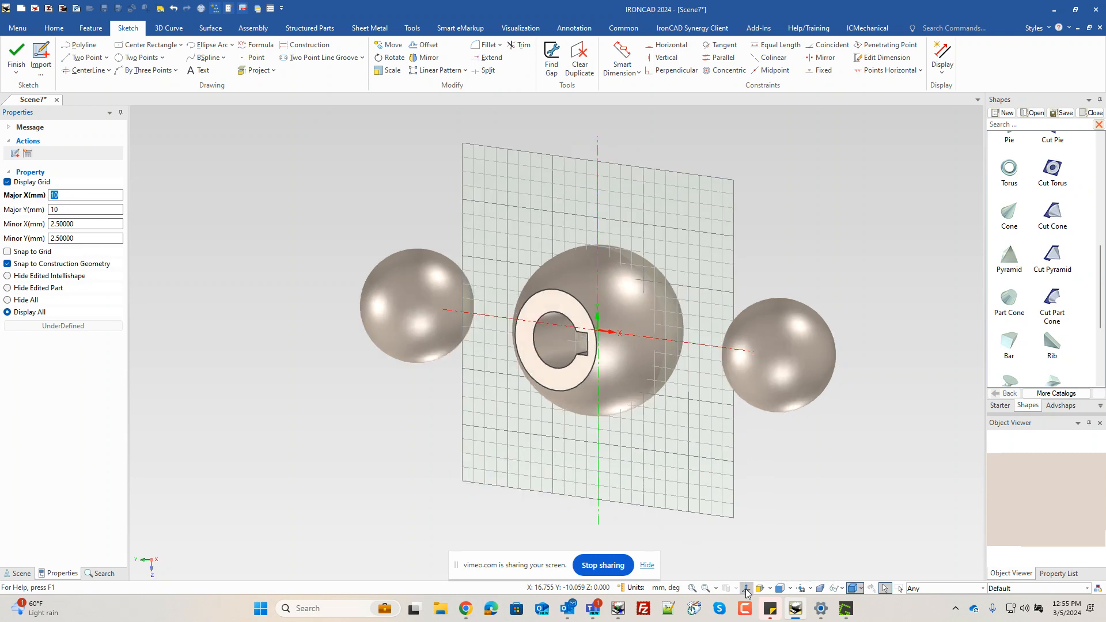
scroll(662, 363, up, 3)
scroll(666, 364, down, 4)
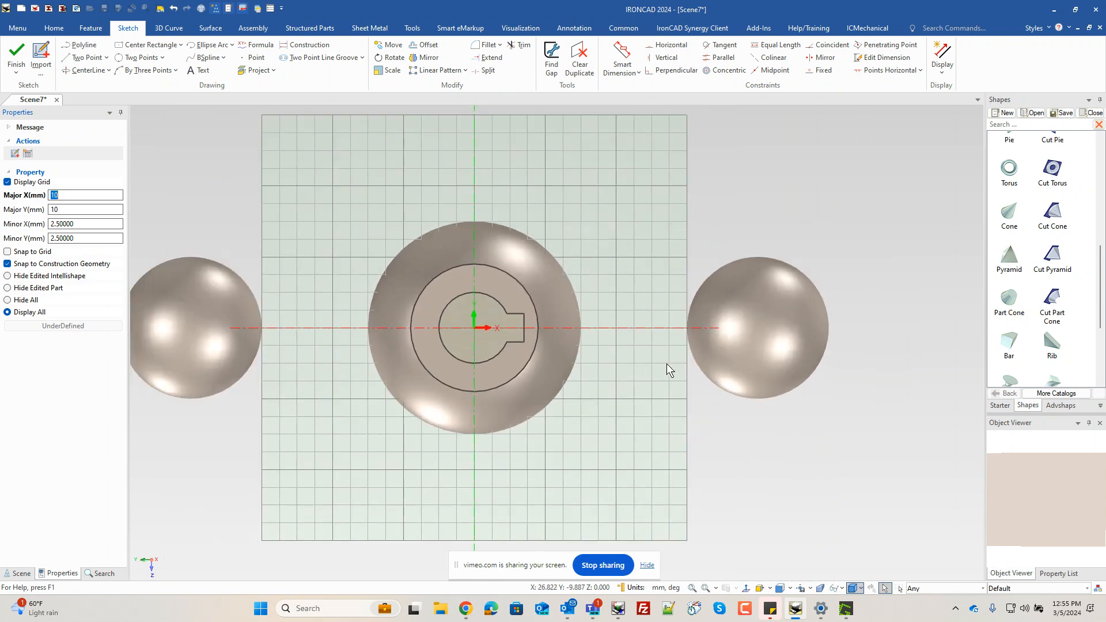
scroll(666, 364, up, 6)
scroll(665, 363, down, 6)
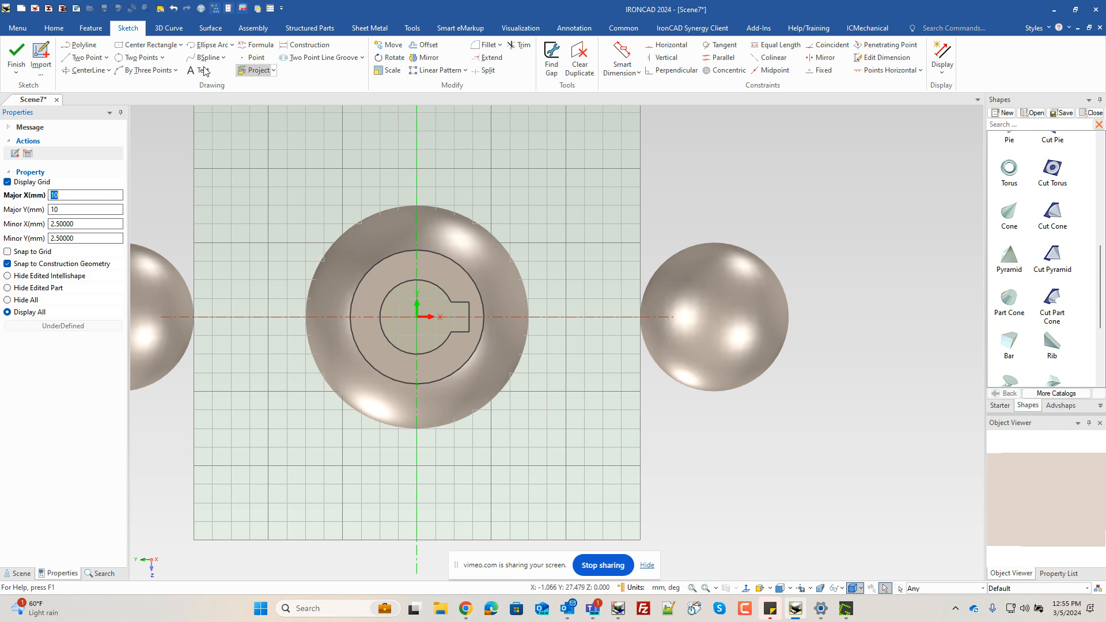
click(84, 58)
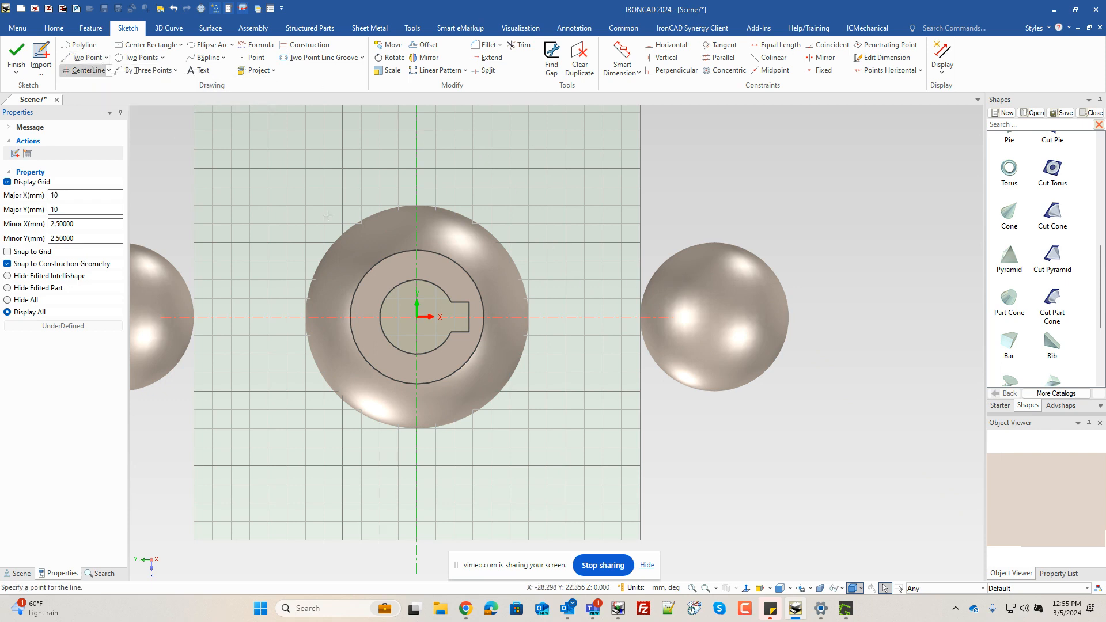
click(503, 317)
click(675, 317)
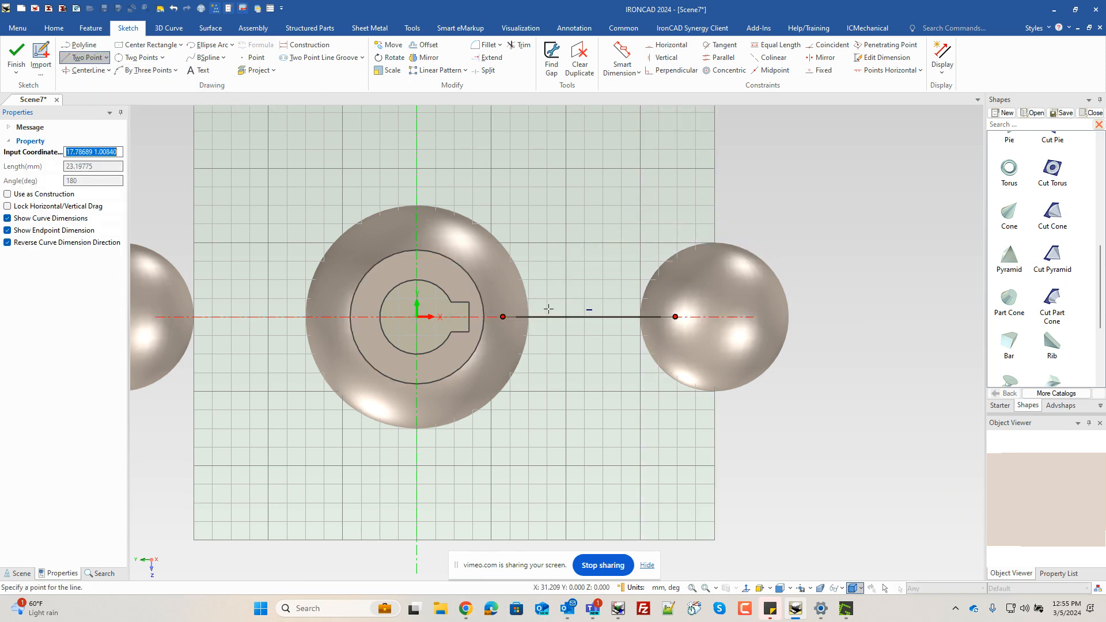
- Draw two horizontal construction lines above the axis line between the spheres, the lower about 19.8 mm and the upper about 26.3 mm long
click(305, 45)
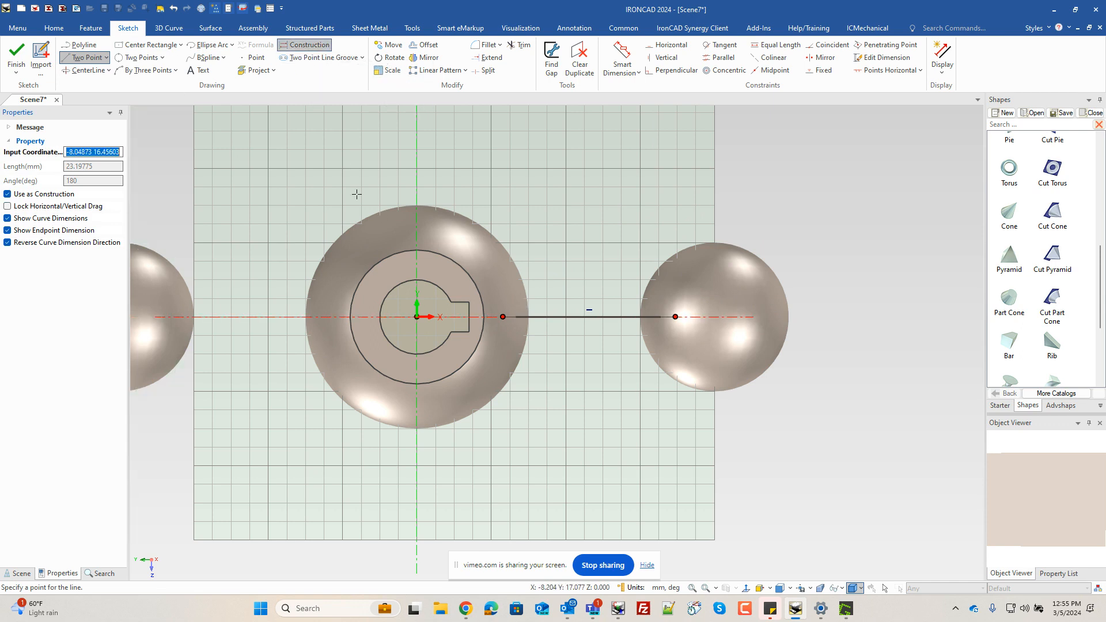
click(508, 294)
click(655, 294)
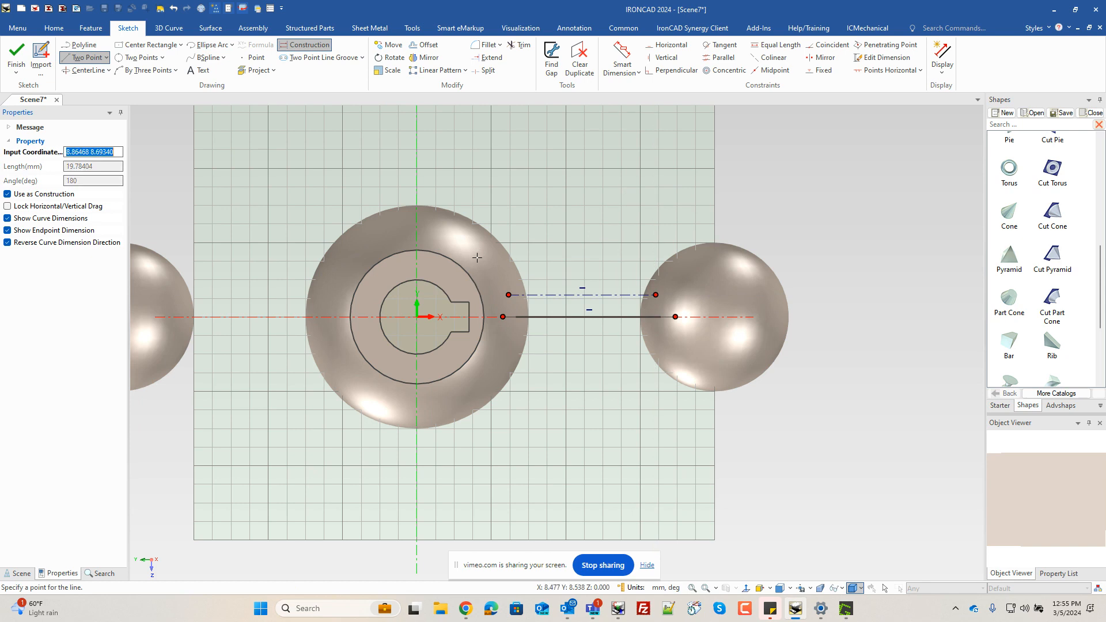
click(496, 274)
click(692, 271)
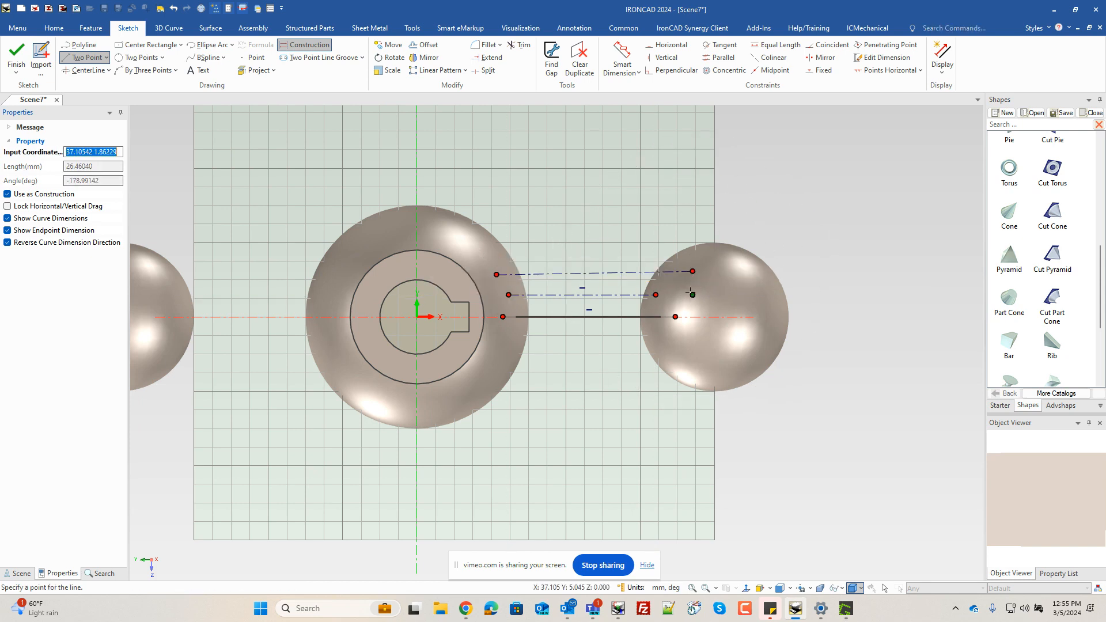
key(Escape)
drag(692, 272, 691, 274)
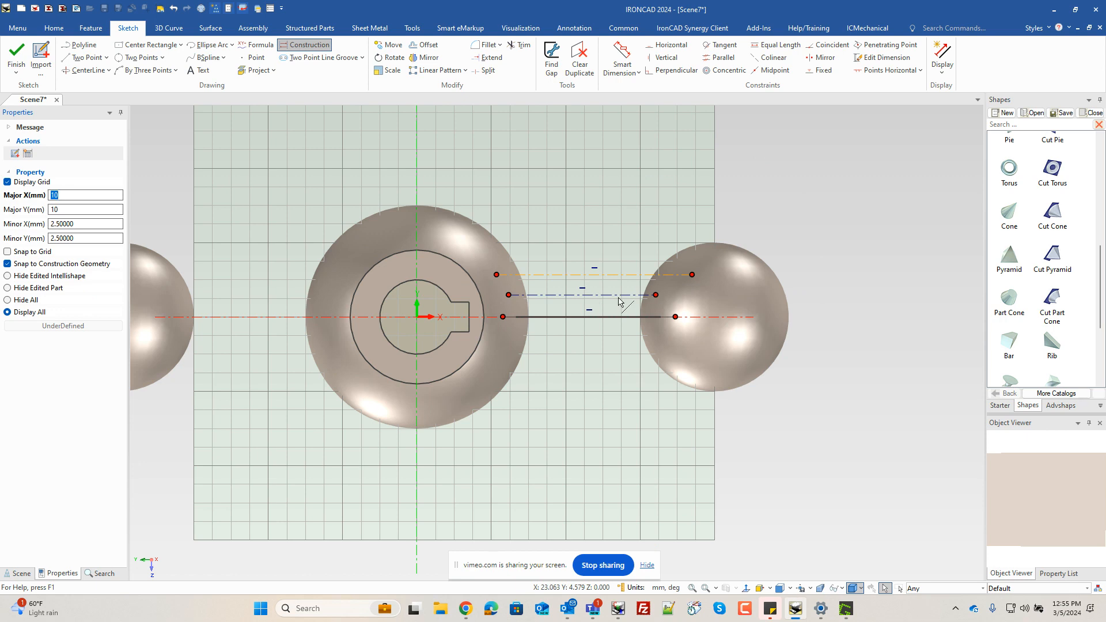
- Toggle the curve dimension display and set the lower construction line's vertical position to 4.5 mm above the X axis
click(942, 67)
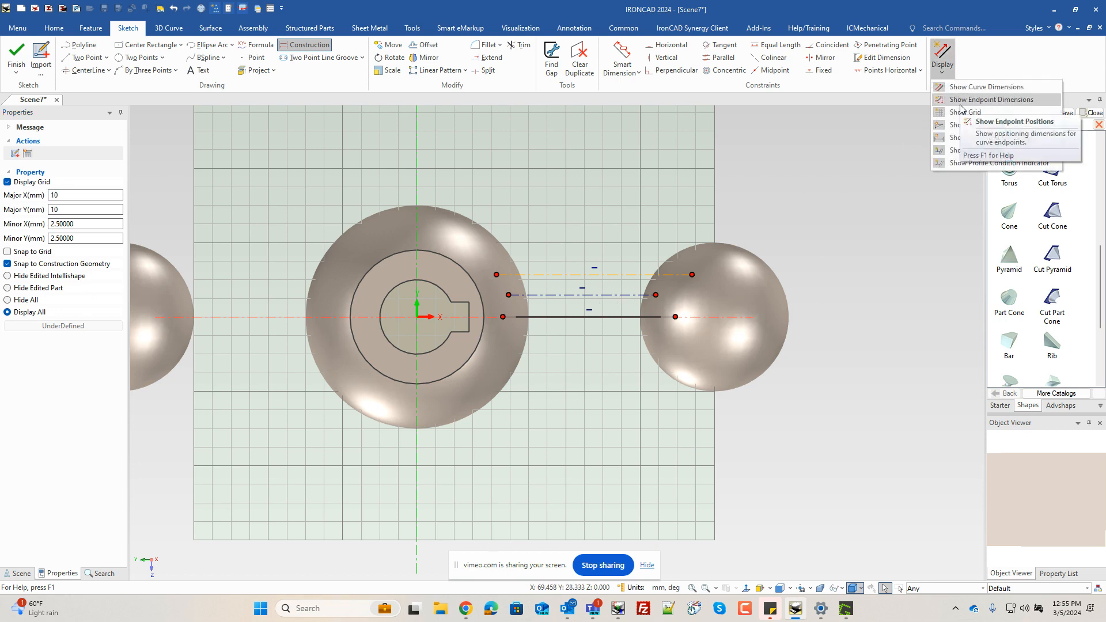
click(957, 90)
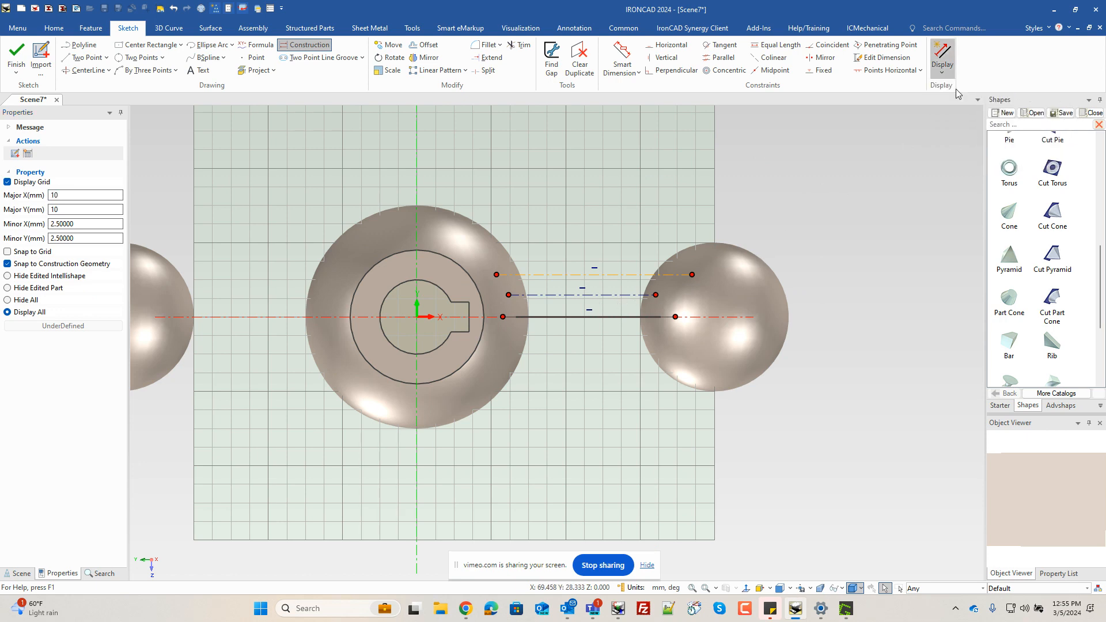
click(636, 295)
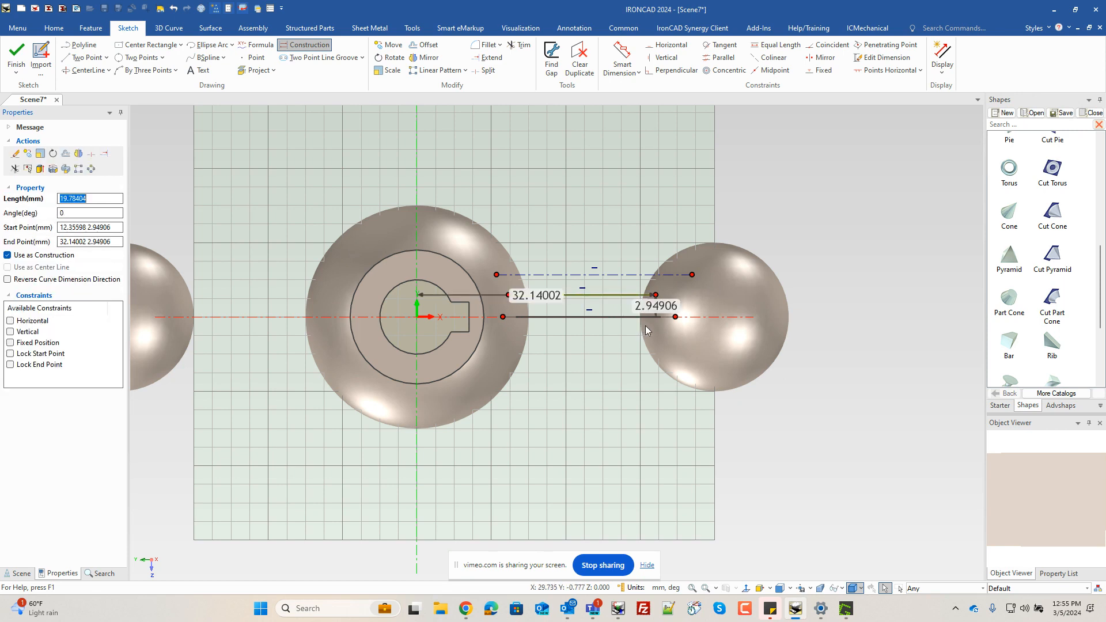
double_click(667, 306)
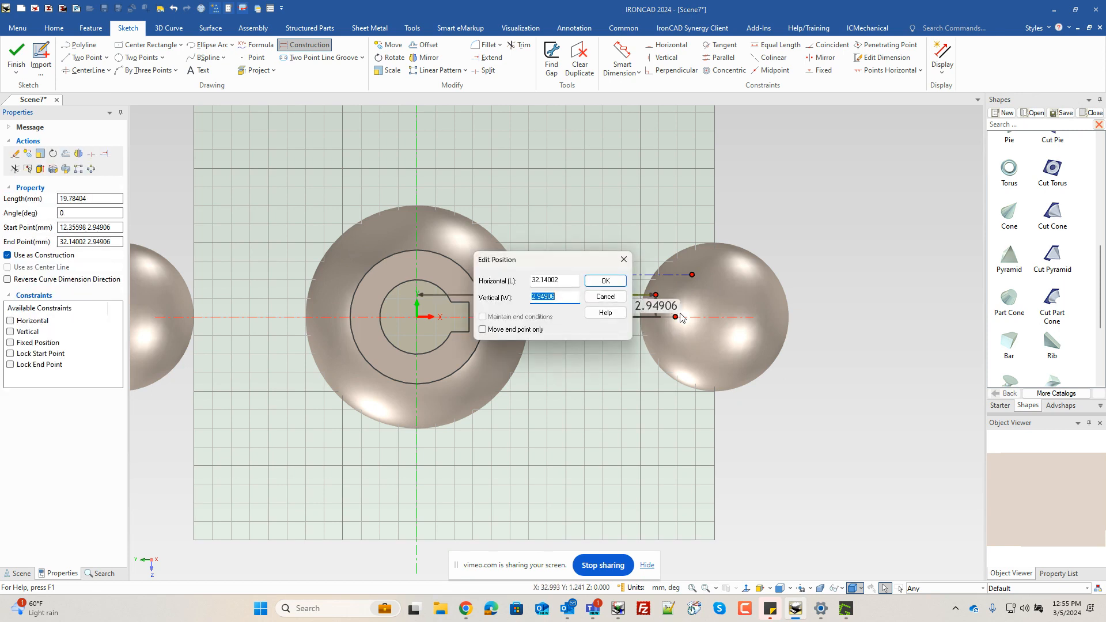
text(4.5)
key(Return)
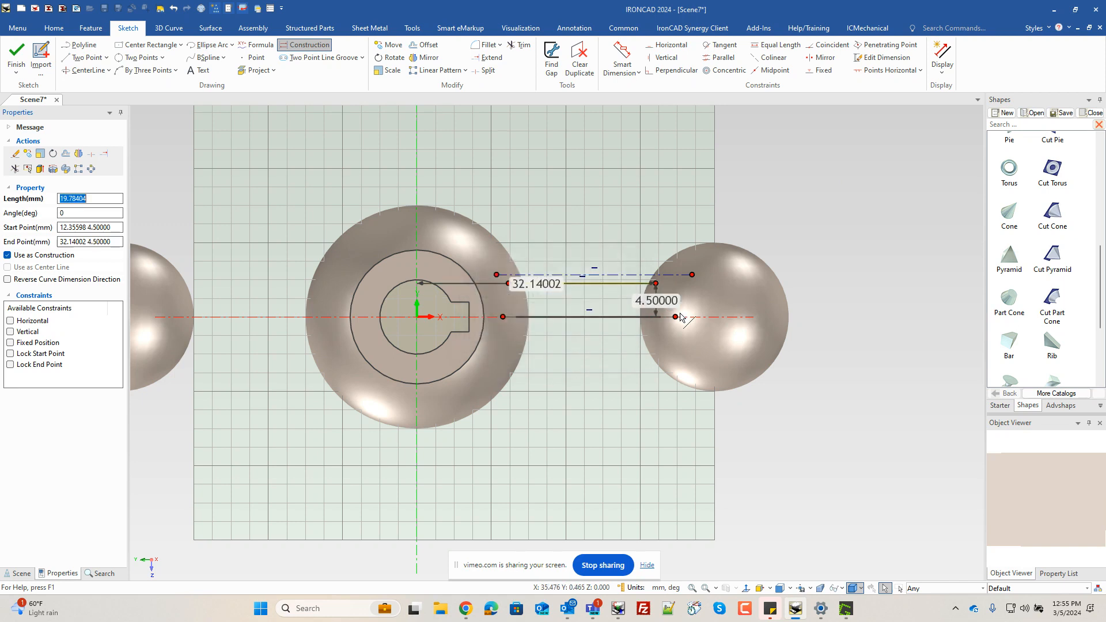
- Set the upper construction line's vertical position to 6 mm above the X axis
drag(674, 281, 690, 275)
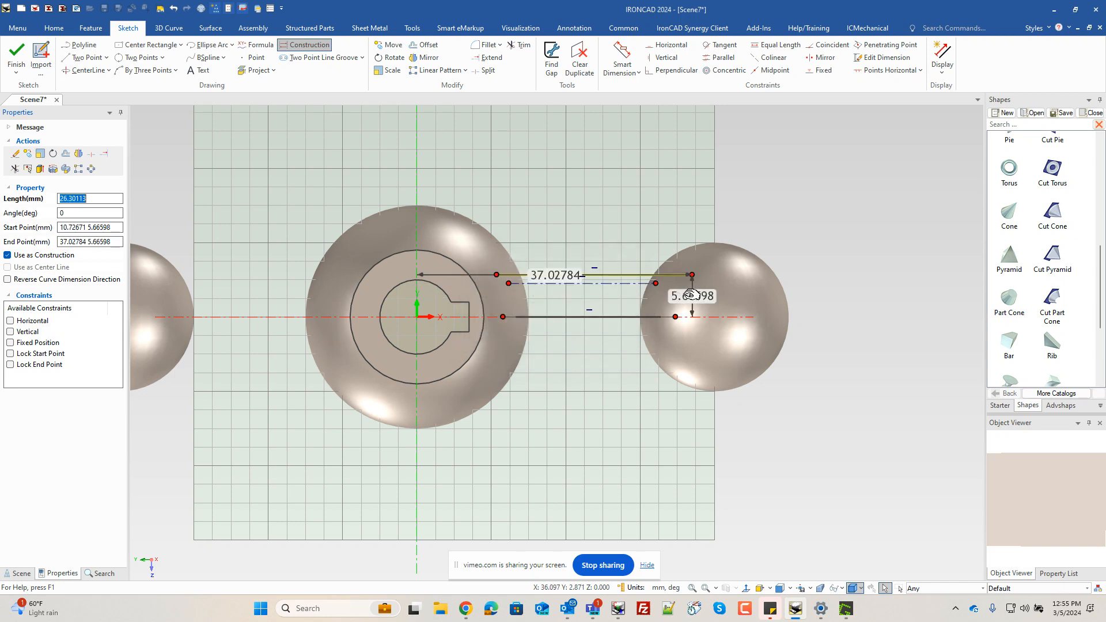
double_click(685, 296)
text(6)
key(Return)
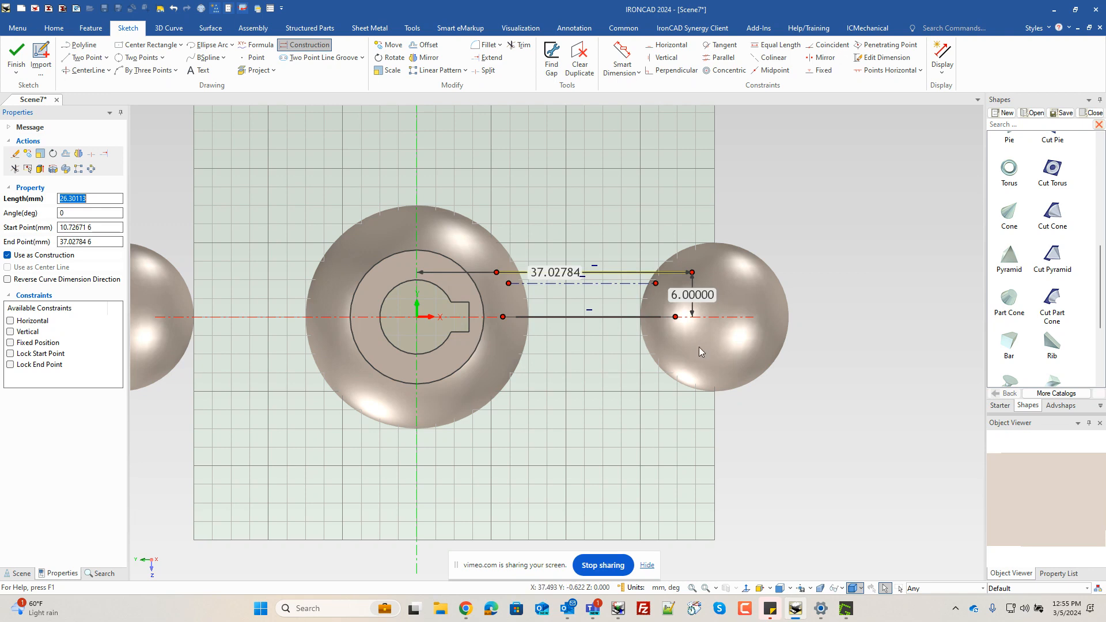
click(697, 379)
- Project the faces of the middle sphere and the keyway-side outer sphere into the sketch as construction circles
scroll(660, 366, up, 1)
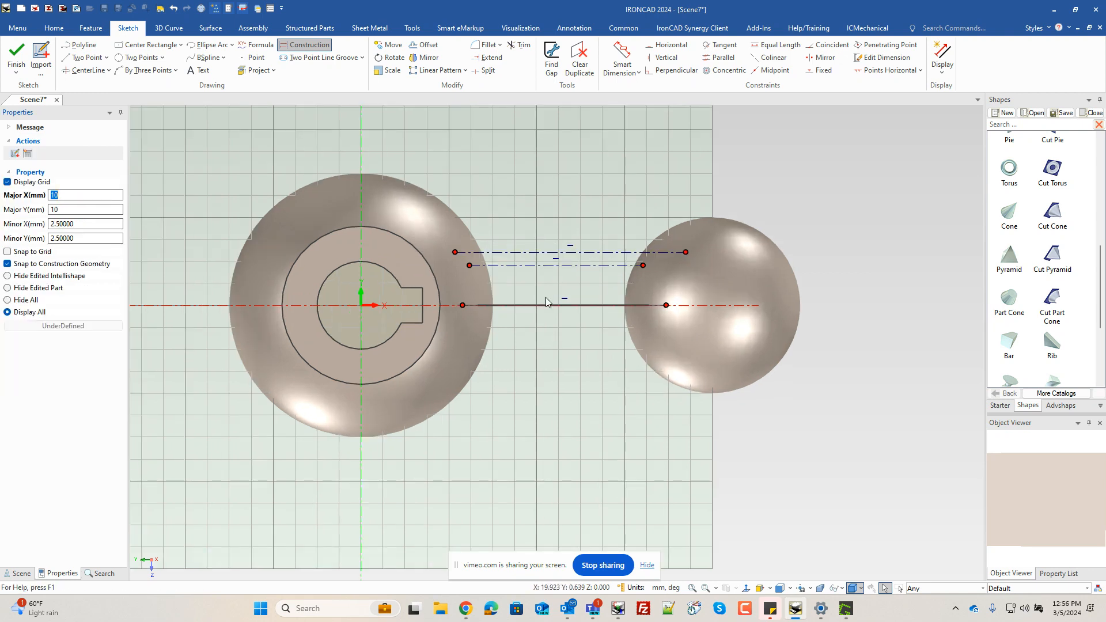
click(256, 69)
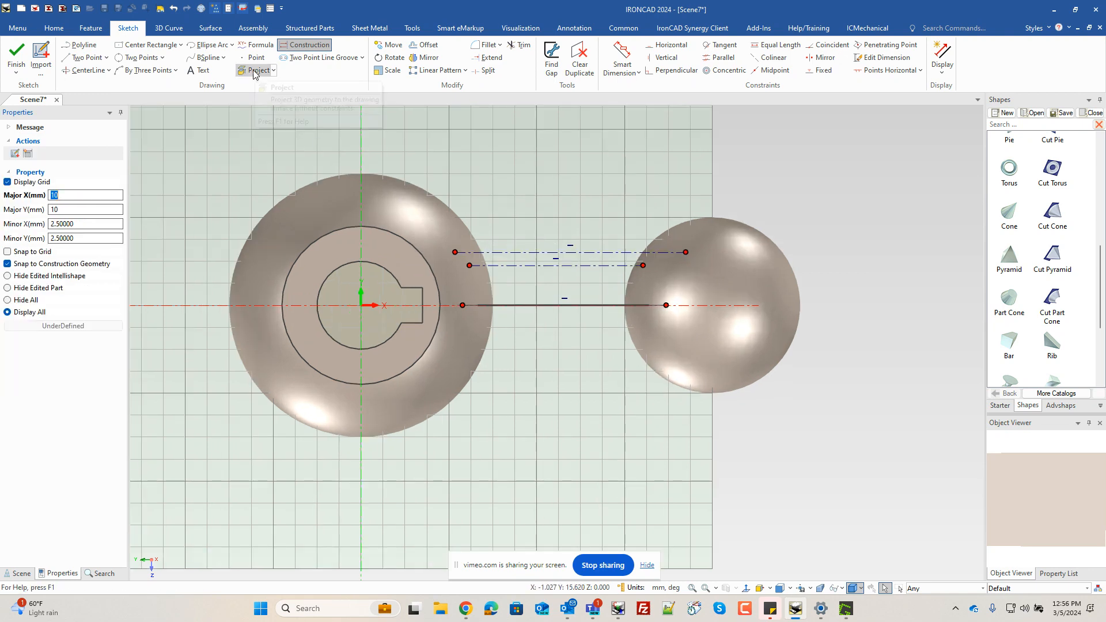
click(440, 220)
click(718, 262)
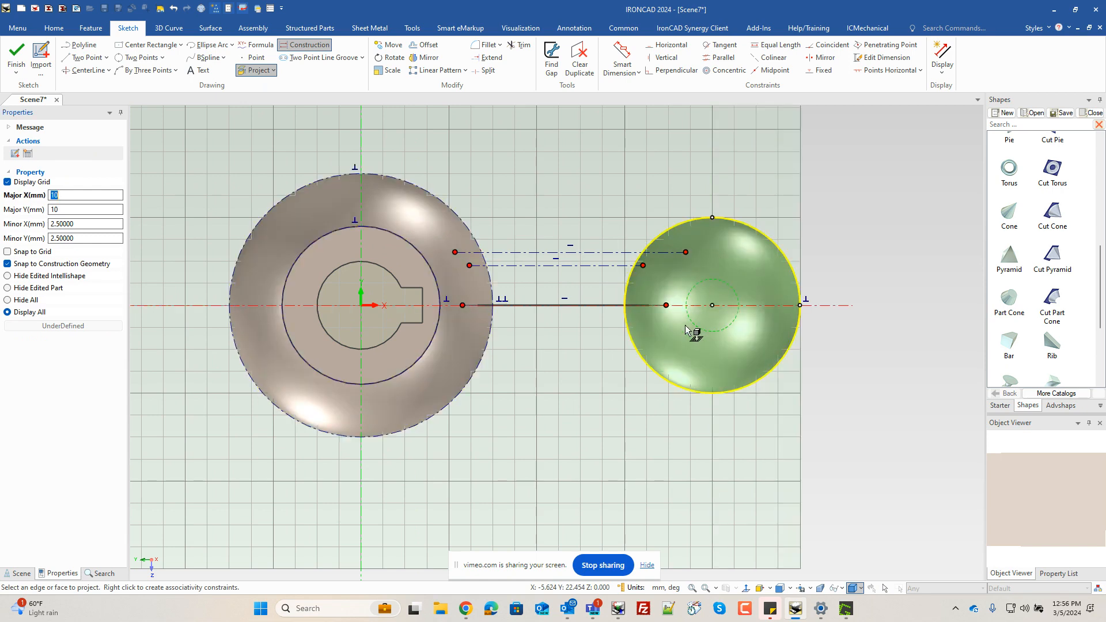
key(Escape)
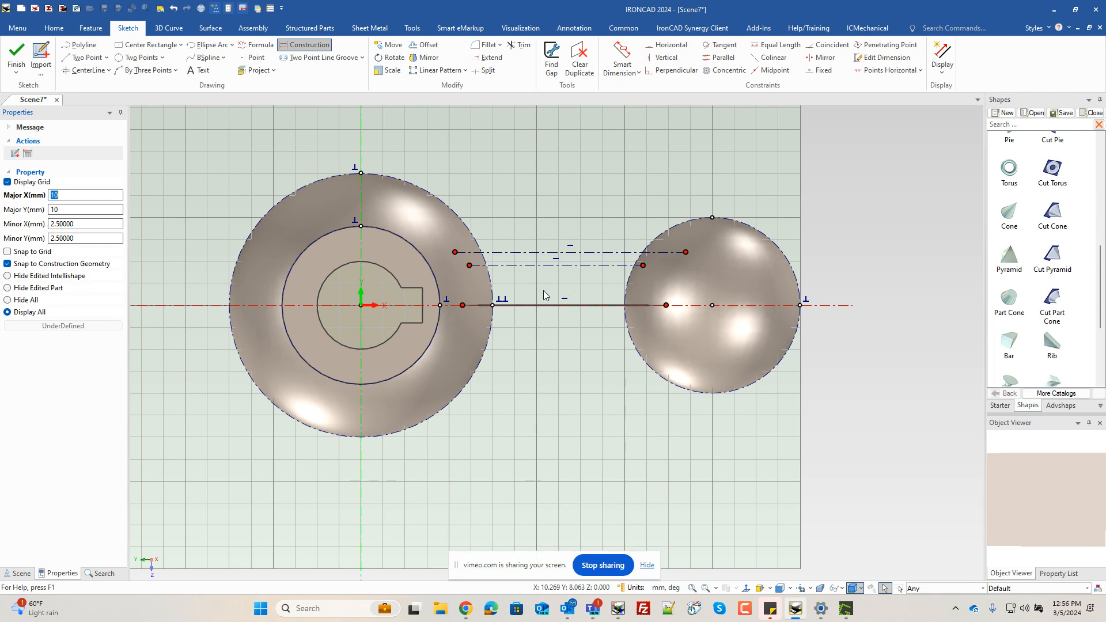
- Trim the upper construction line at the middle sphere's projected circle and the lower one at the outer sphere's projected circle
click(520, 46)
click(468, 251)
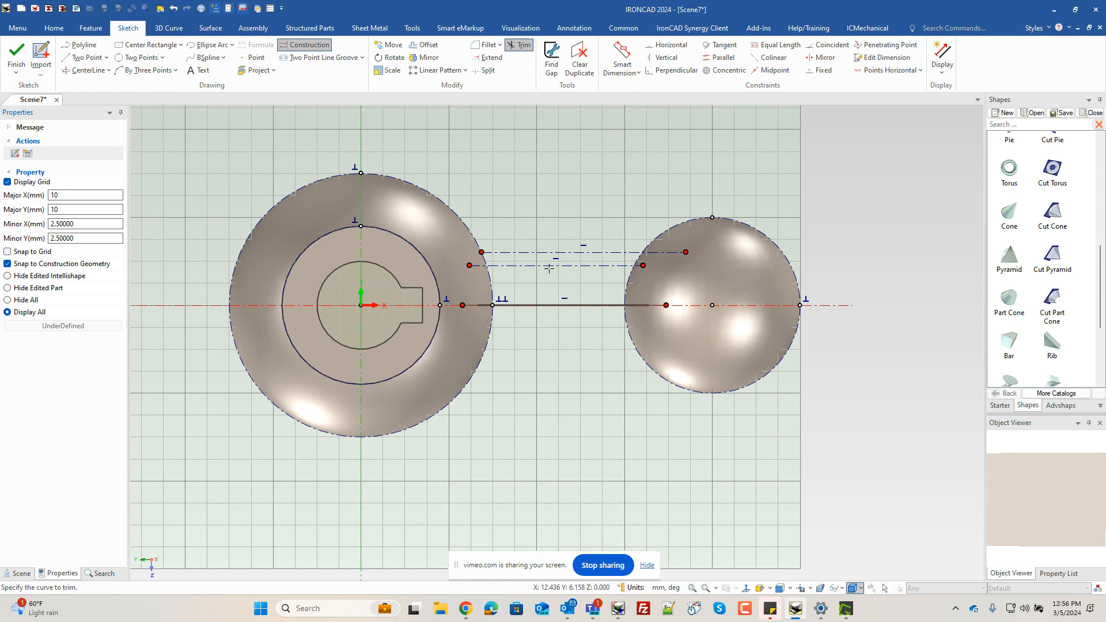
click(635, 264)
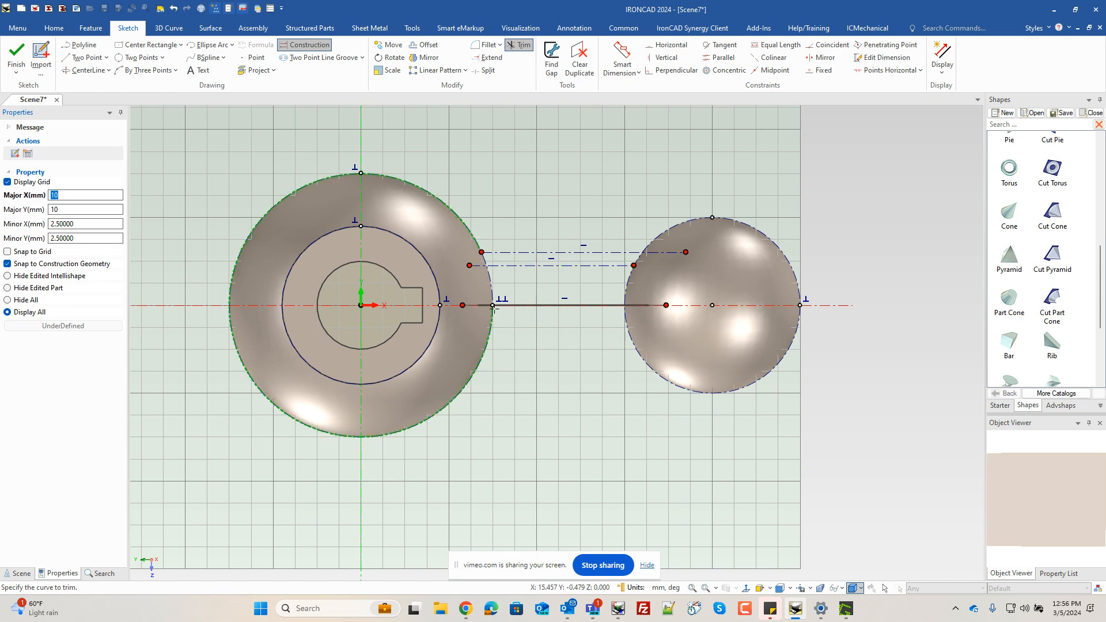
key(Escape)
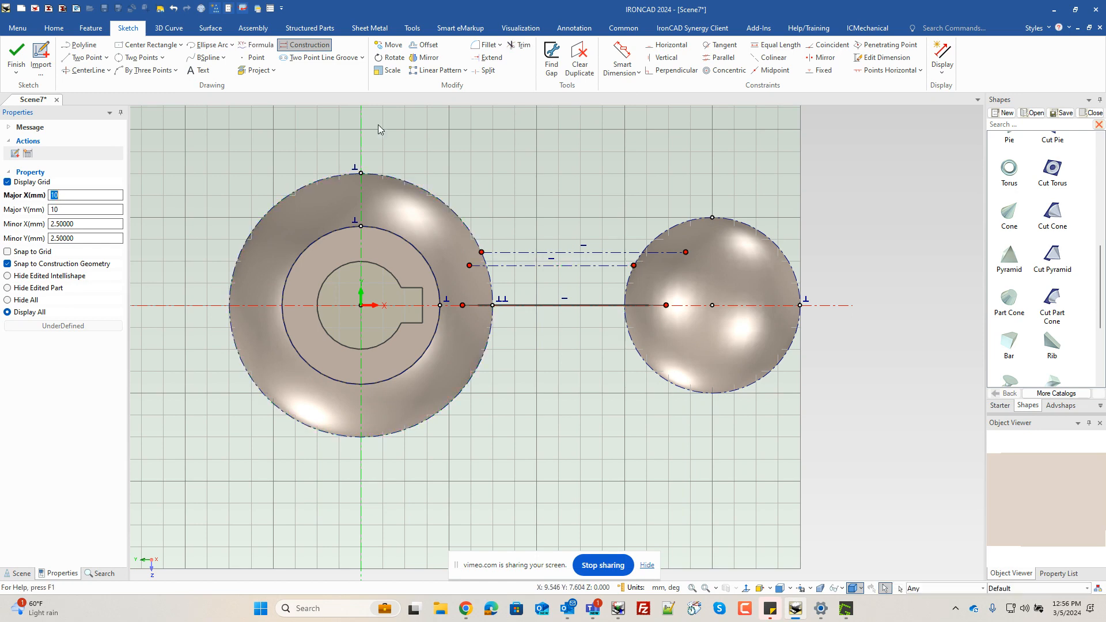
- Draw vertical construction lines from the trimmed ends of the upper and lower construction lines down to the X axis
click(80, 45)
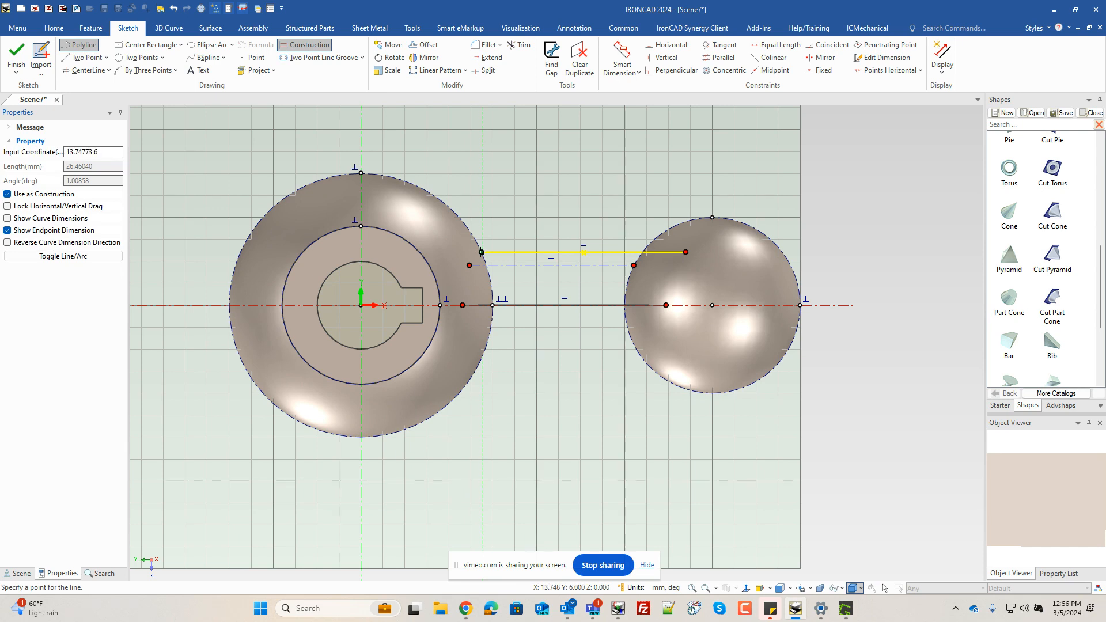
click(481, 251)
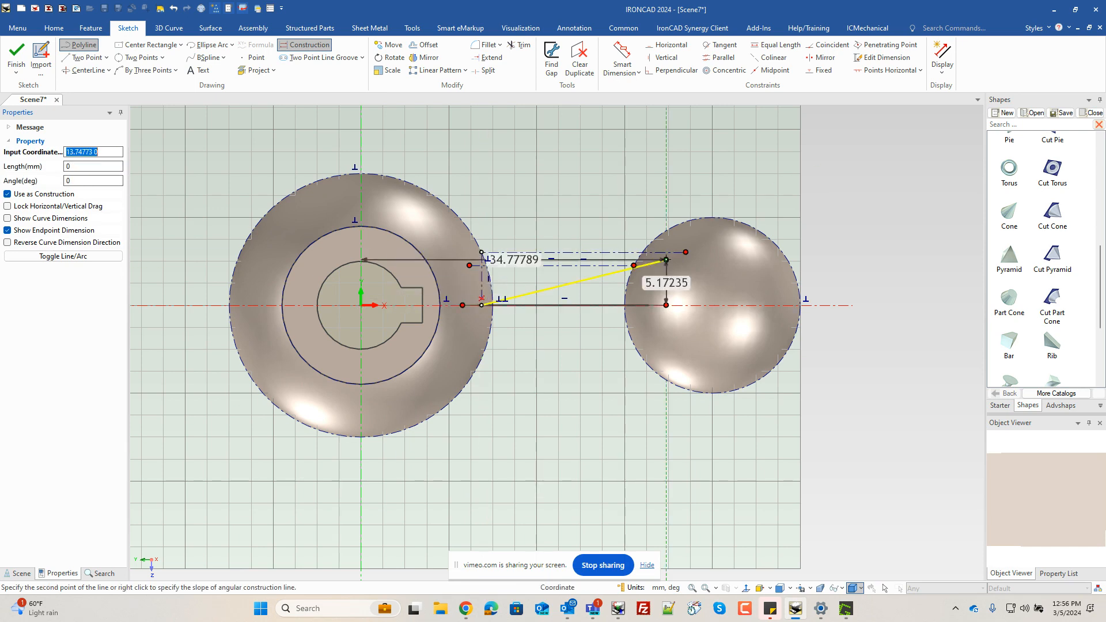
key(Escape)
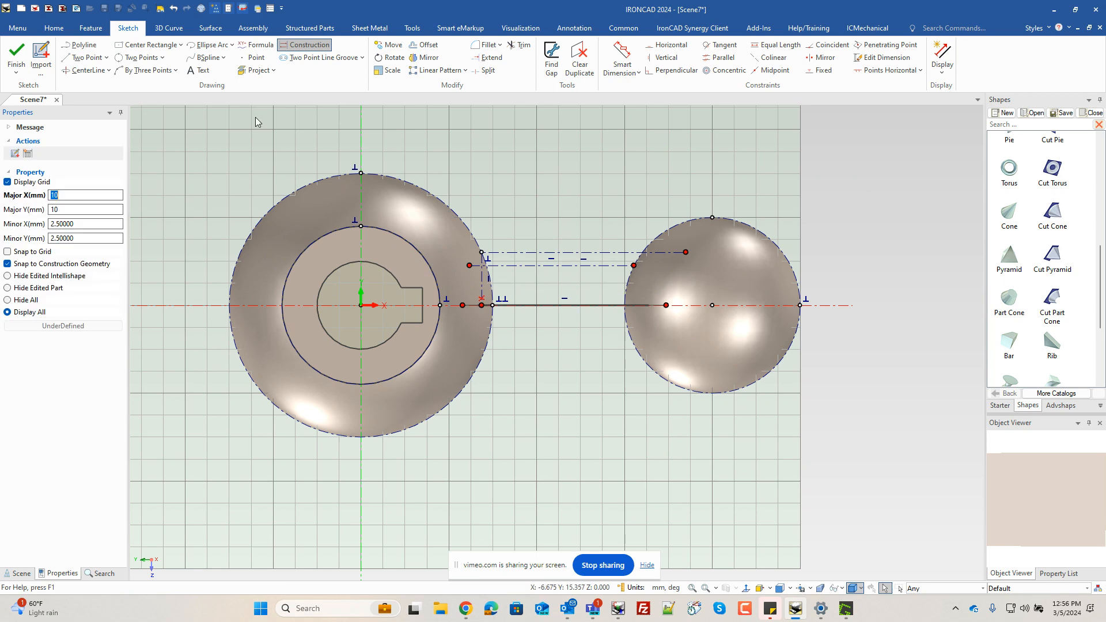
click(81, 44)
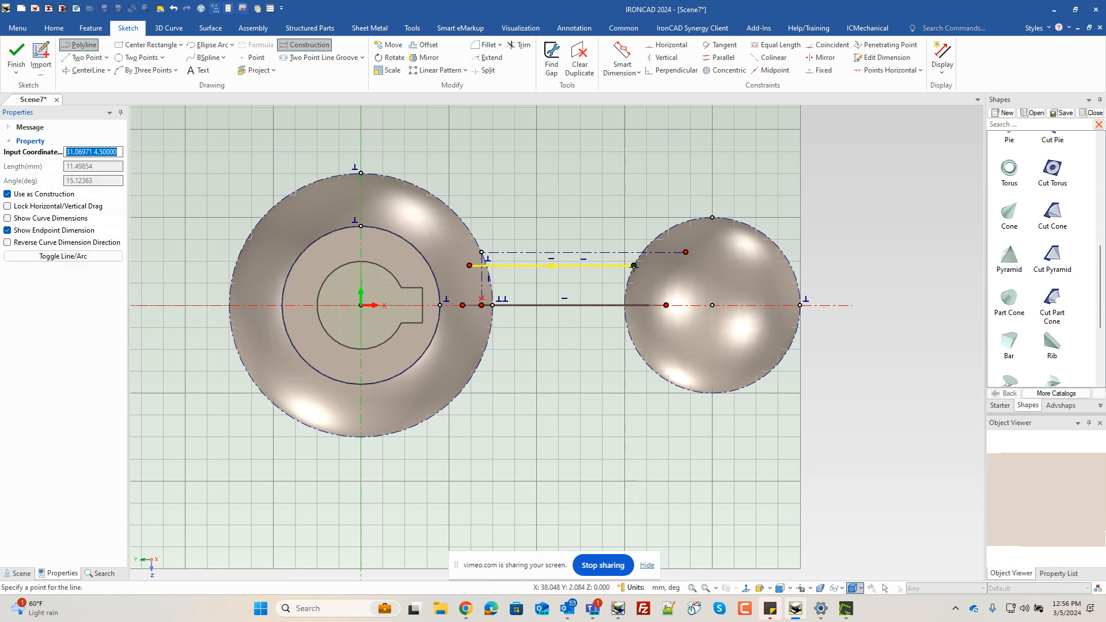
click(633, 305)
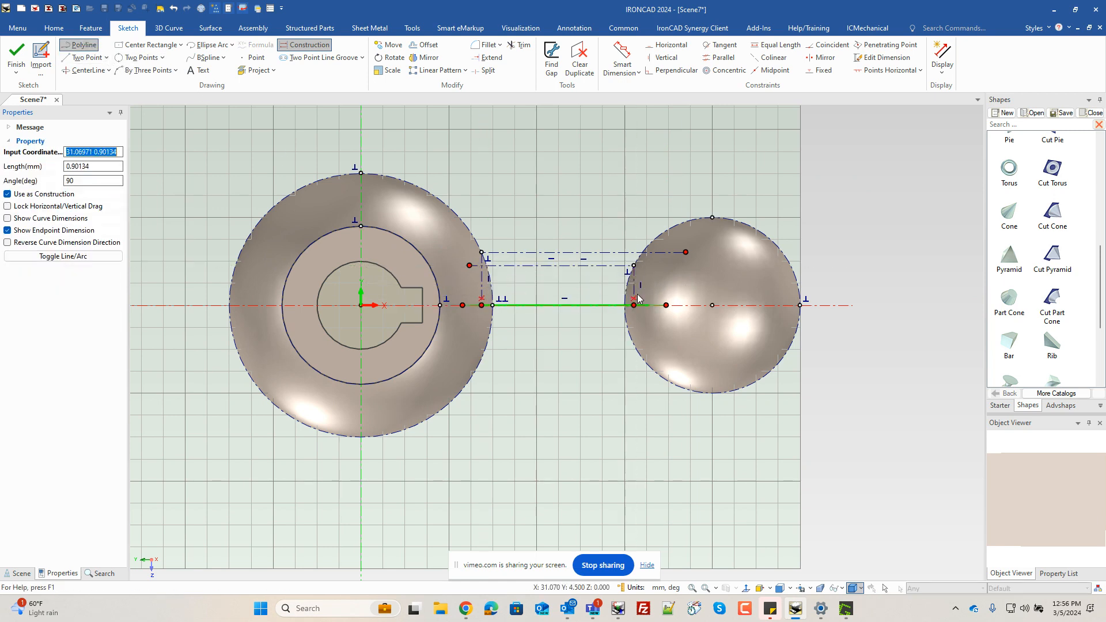
key(Escape)
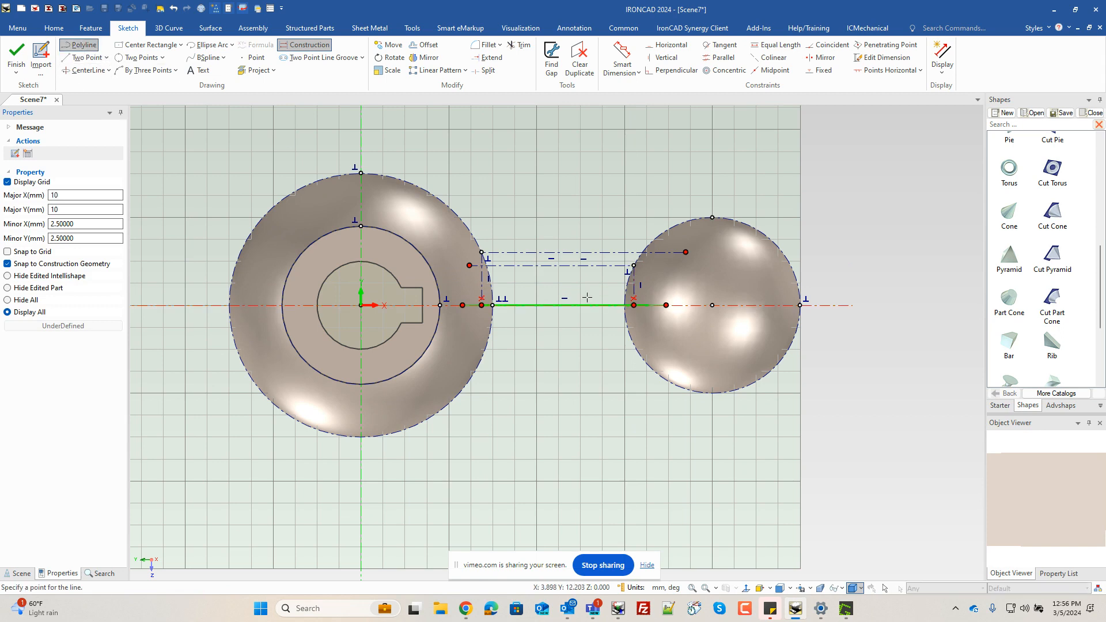
- Draw a sloped construction line joining the top ends of the two vertical lines
click(633, 265)
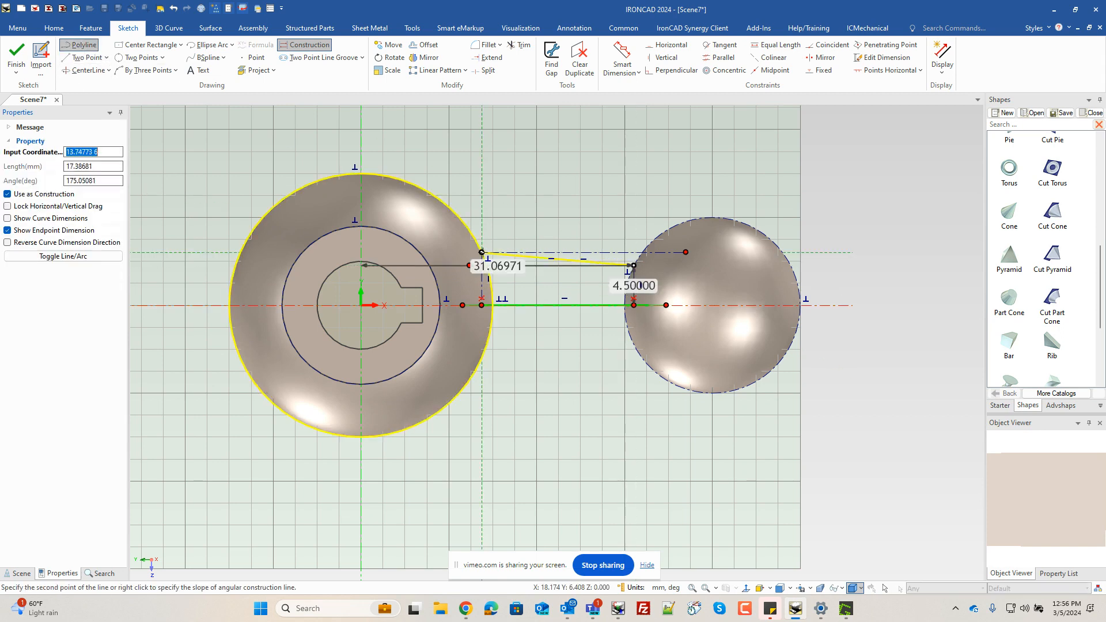
click(482, 252)
key(Escape)
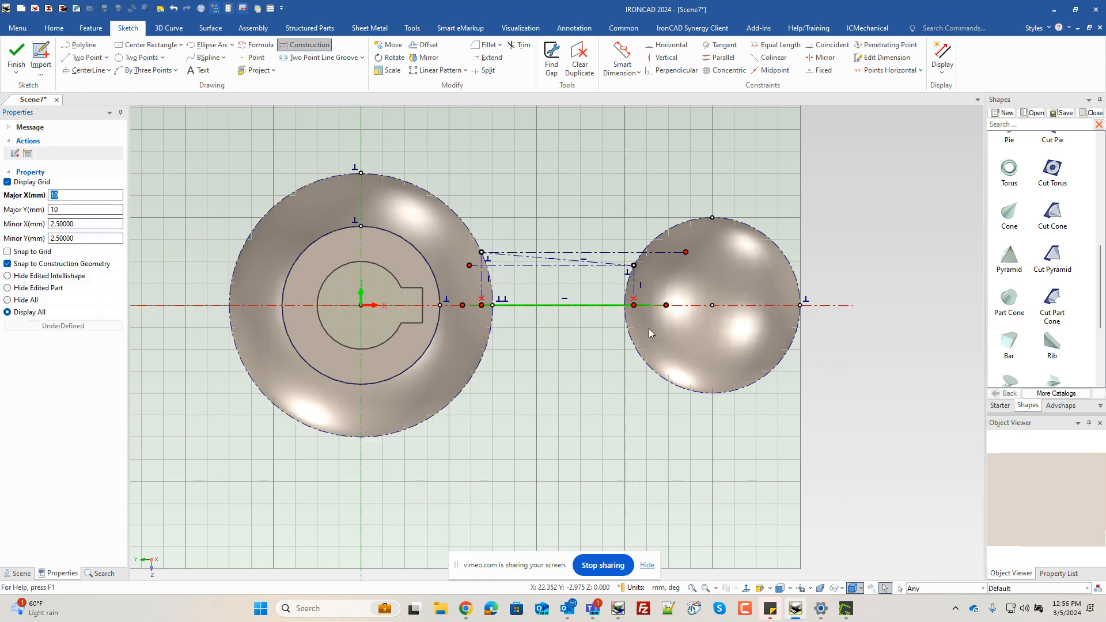
- Trim the horizontal base line's overhangs beyond the two vertical lines
click(517, 47)
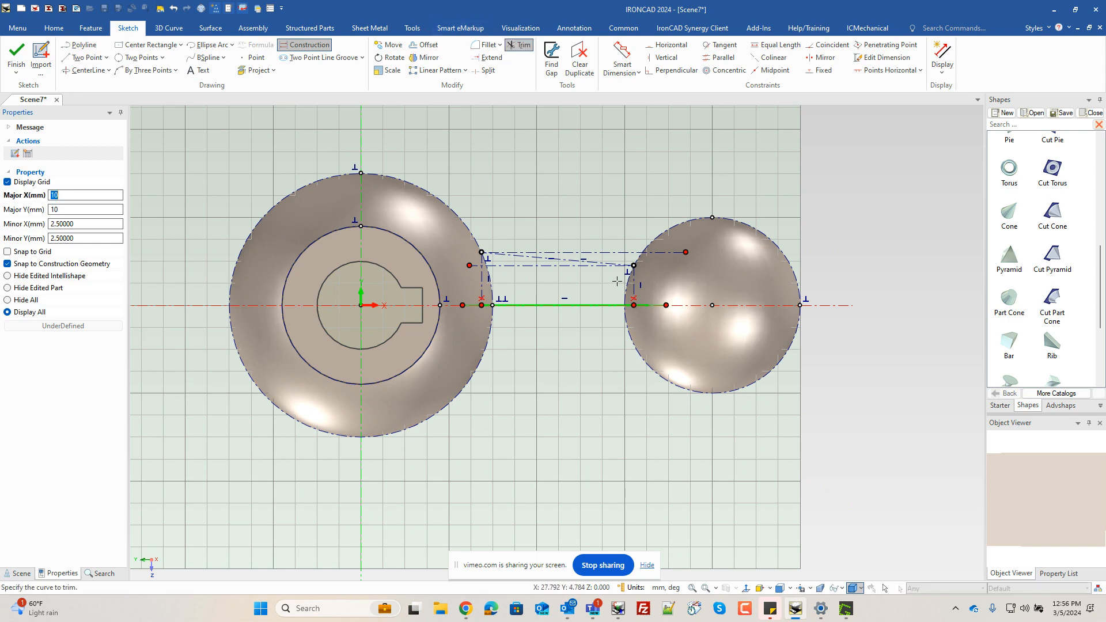
click(470, 306)
key(Escape)
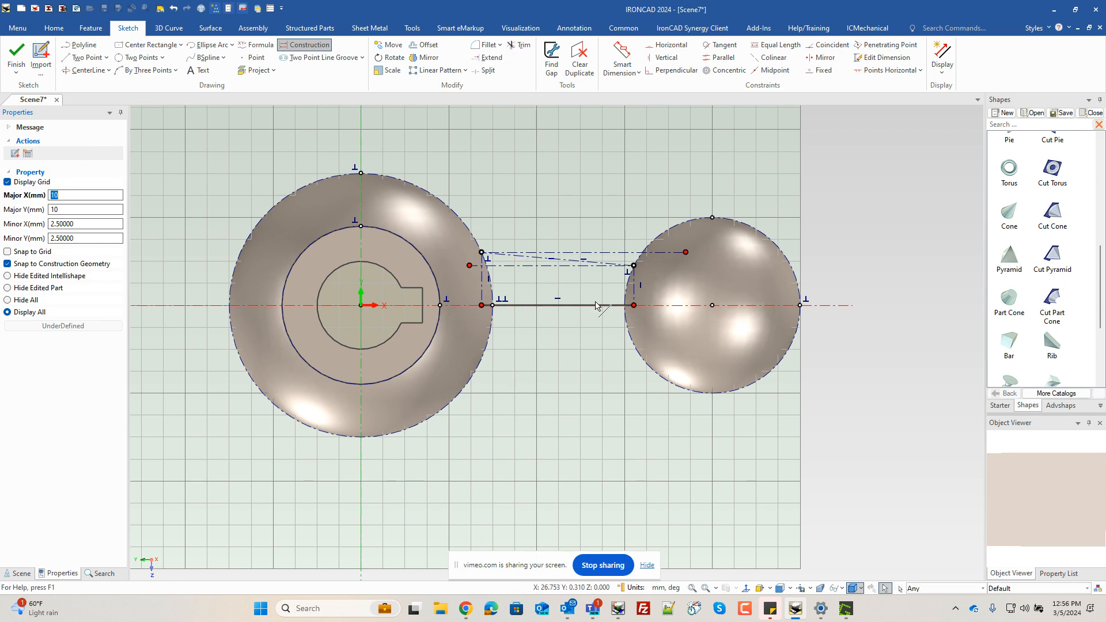
- Convert the two vertical lines and the sloped line from construction to regular profile geometry
click(634, 296)
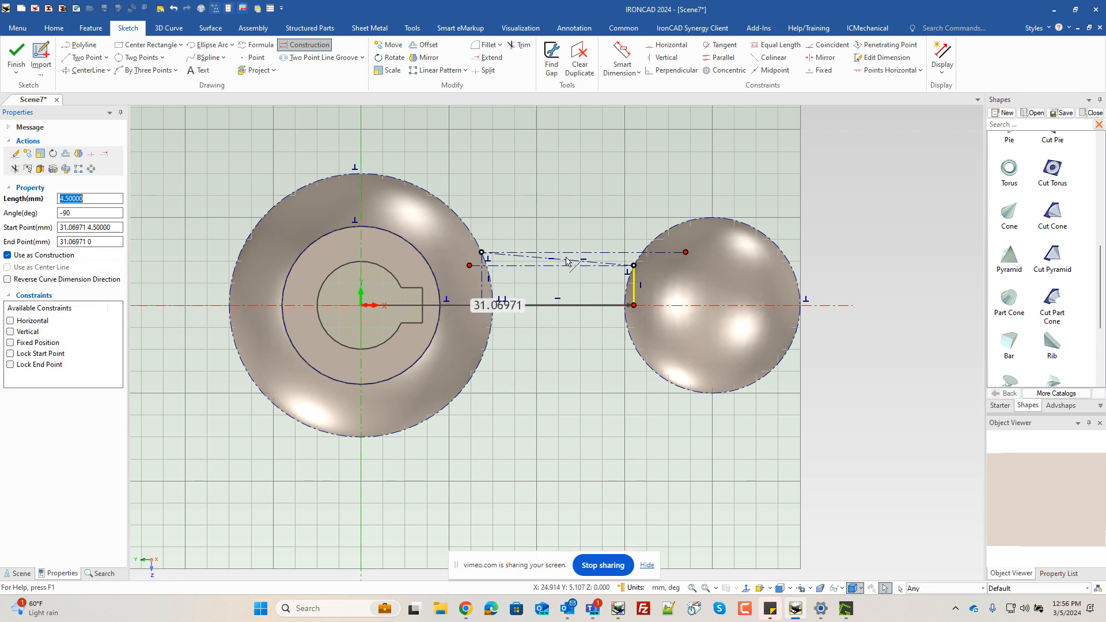
scroll(544, 269, up, 3)
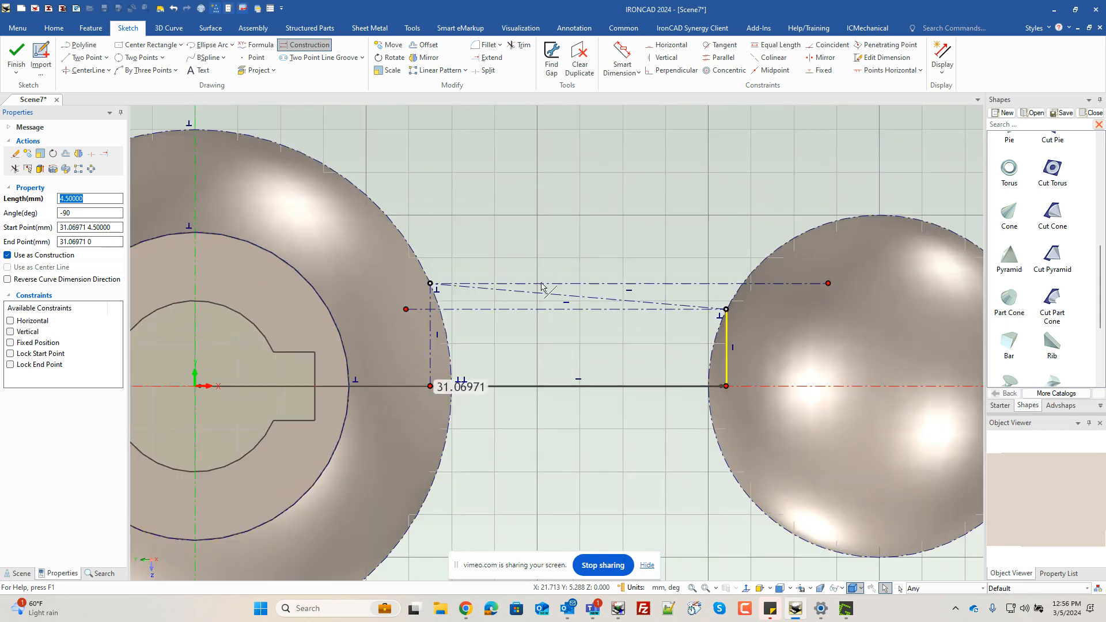
shift+click(536, 295)
shift+click(430, 362)
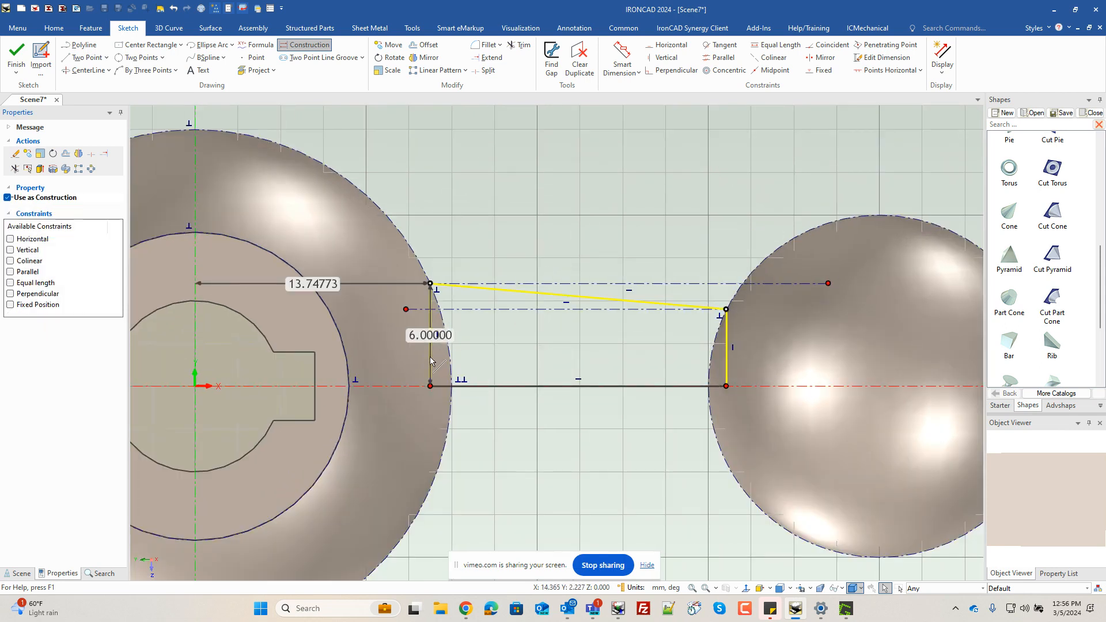
right_click(431, 362)
click(576, 426)
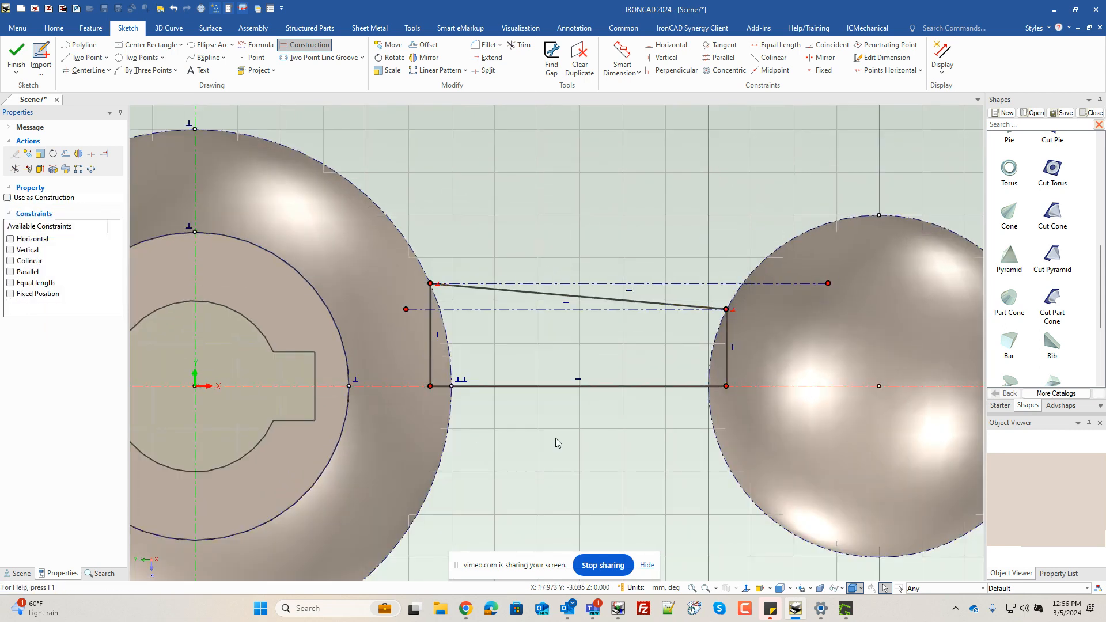
- Add a centerline along the X axis as the arm profile's spin axis and finish the sketch
scroll(576, 427, down, 3)
scroll(548, 406, down, 2)
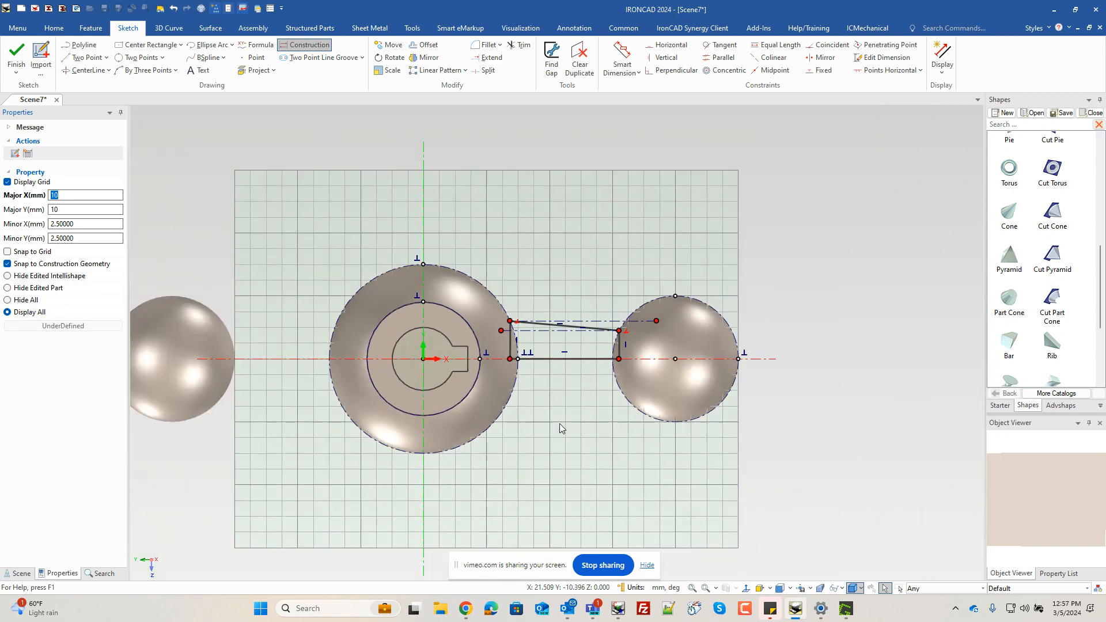
click(84, 70)
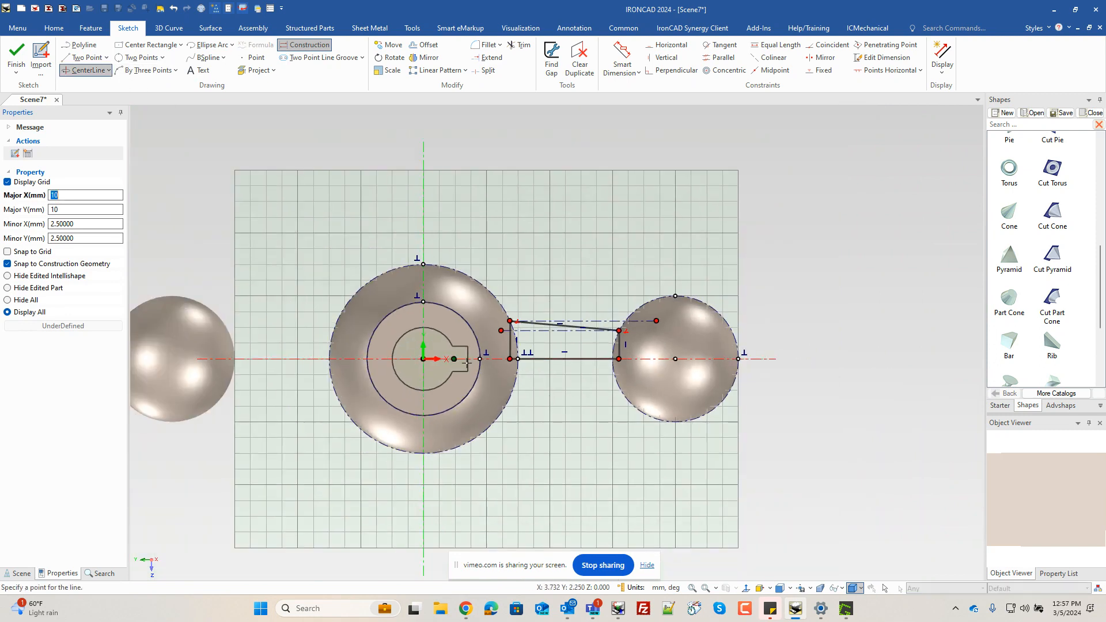
click(487, 359)
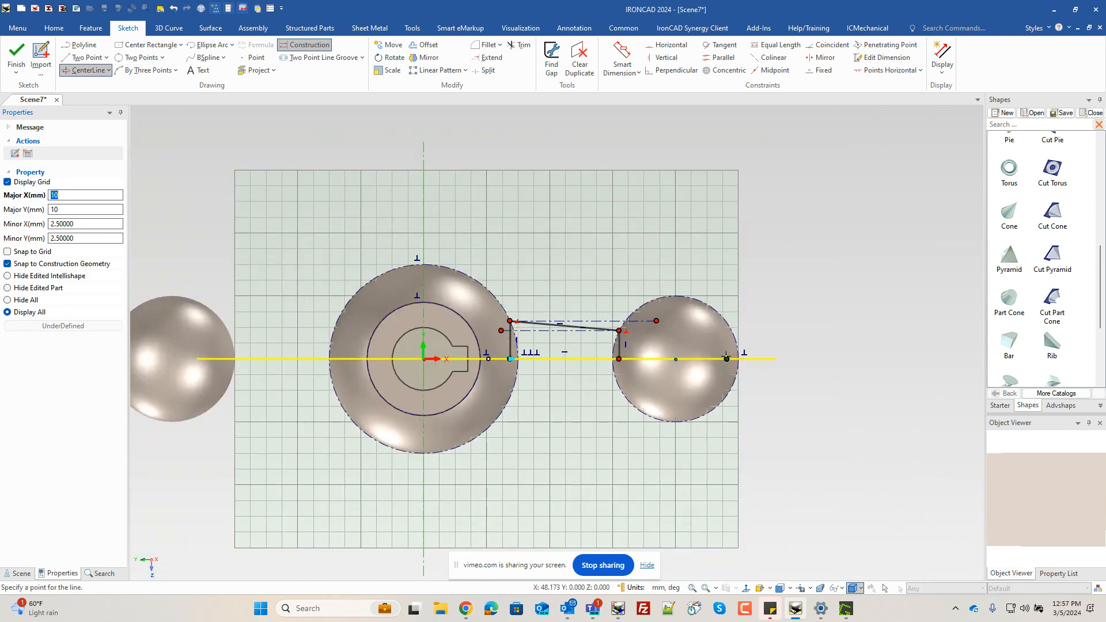
click(738, 359)
scroll(581, 380, up, 3)
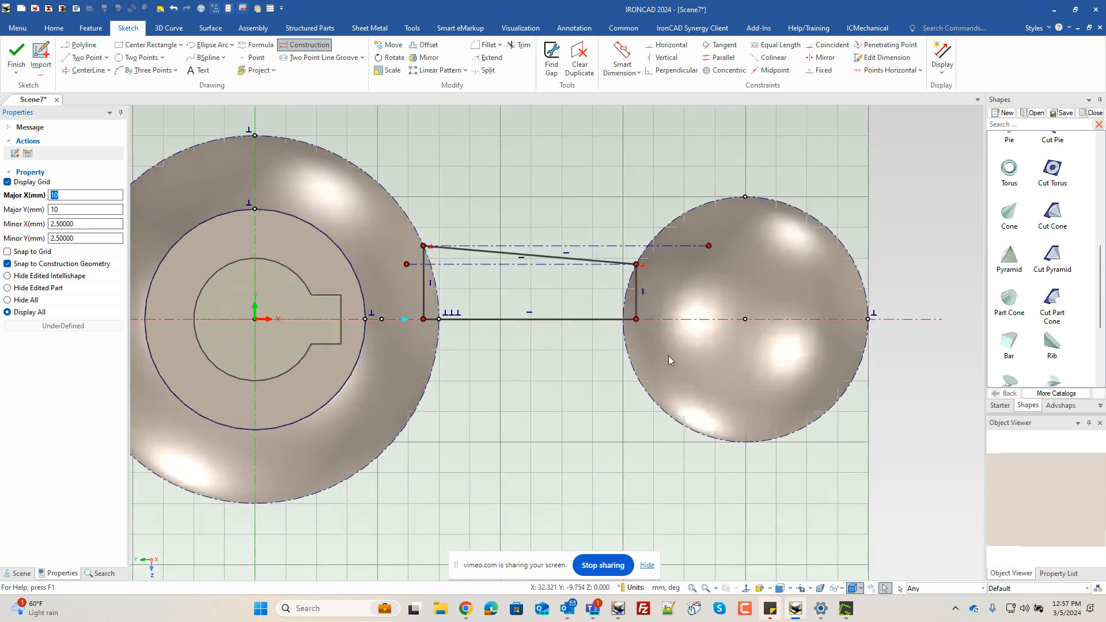
click(640, 282)
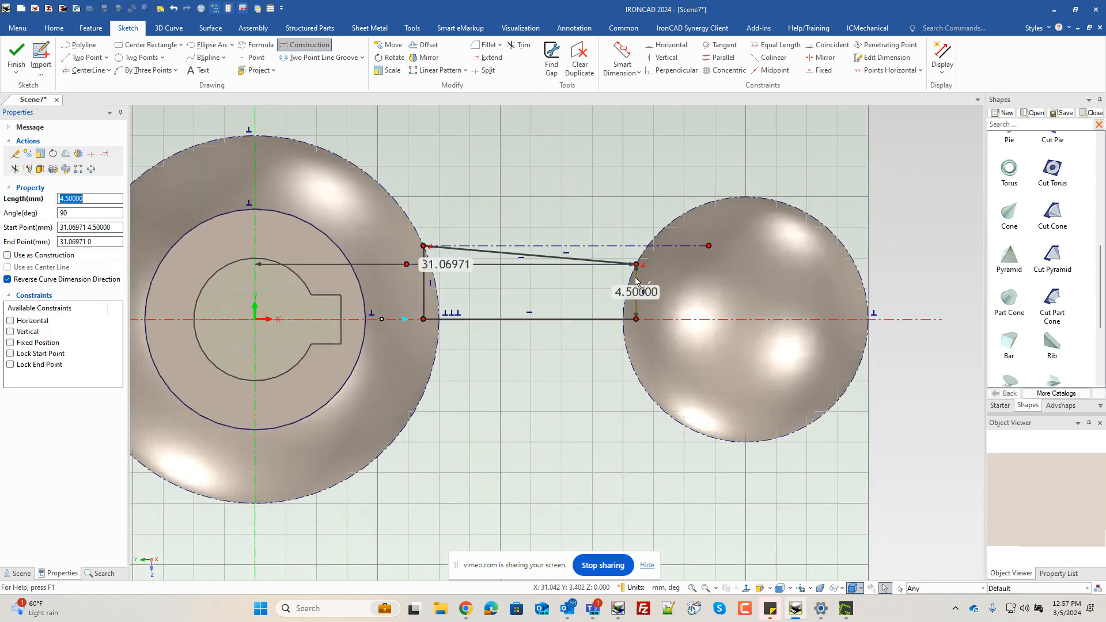
click(475, 381)
click(18, 58)
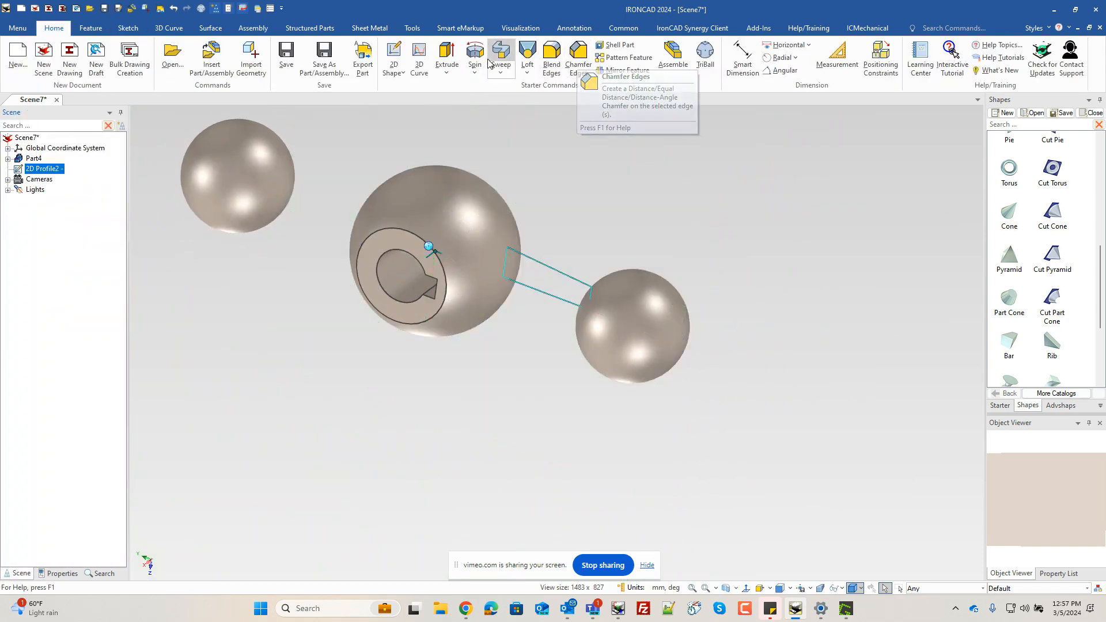
- Spin the arm profile 360 degrees about its centerline, adding material to the existing handle part
click(488, 64)
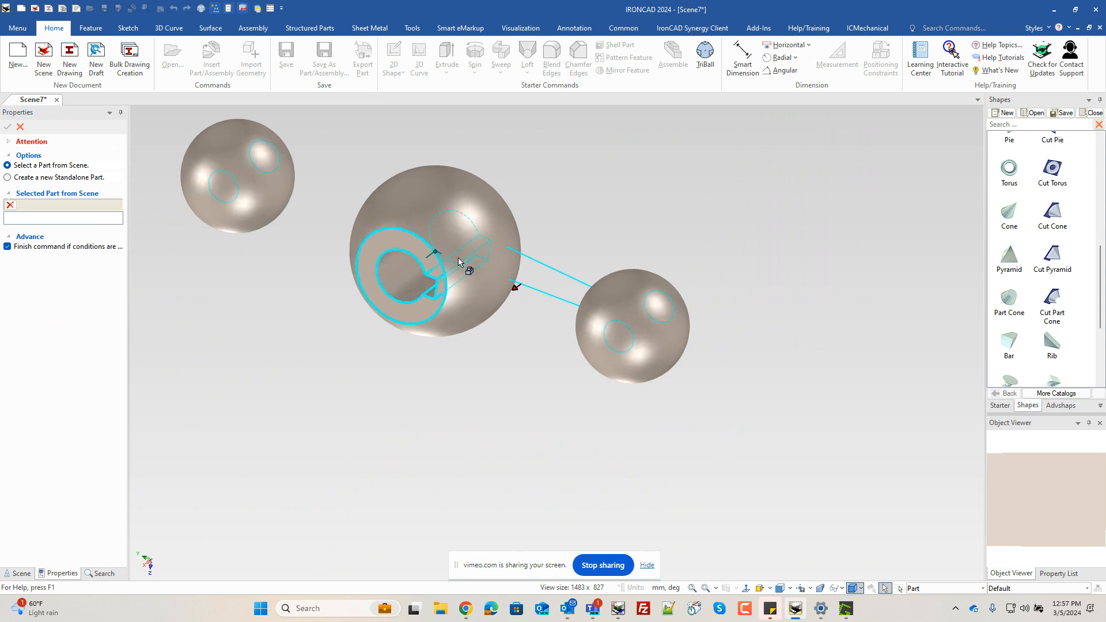
click(453, 279)
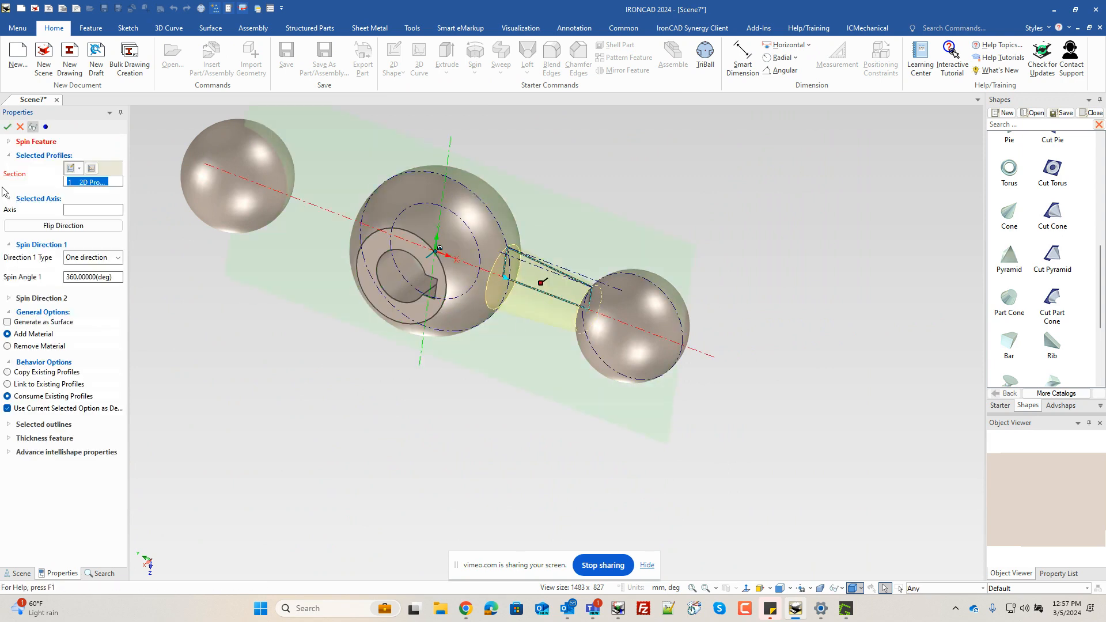
click(8, 127)
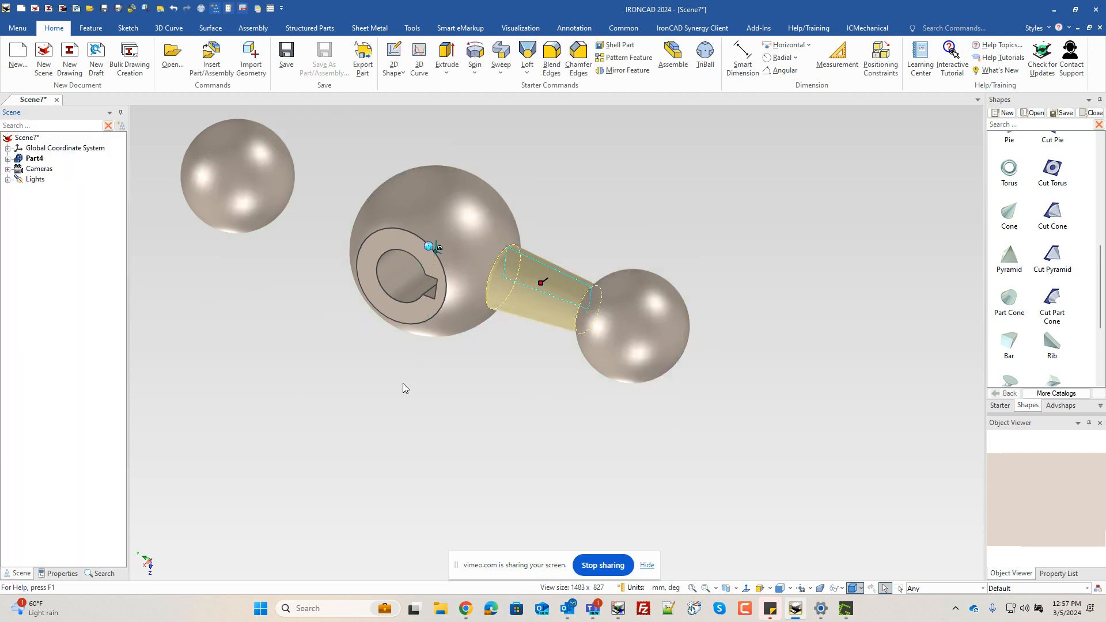
- Mirror the tapered arm as a linked copy to the opposite side of the middle sphere using the TriBall
key(F10)
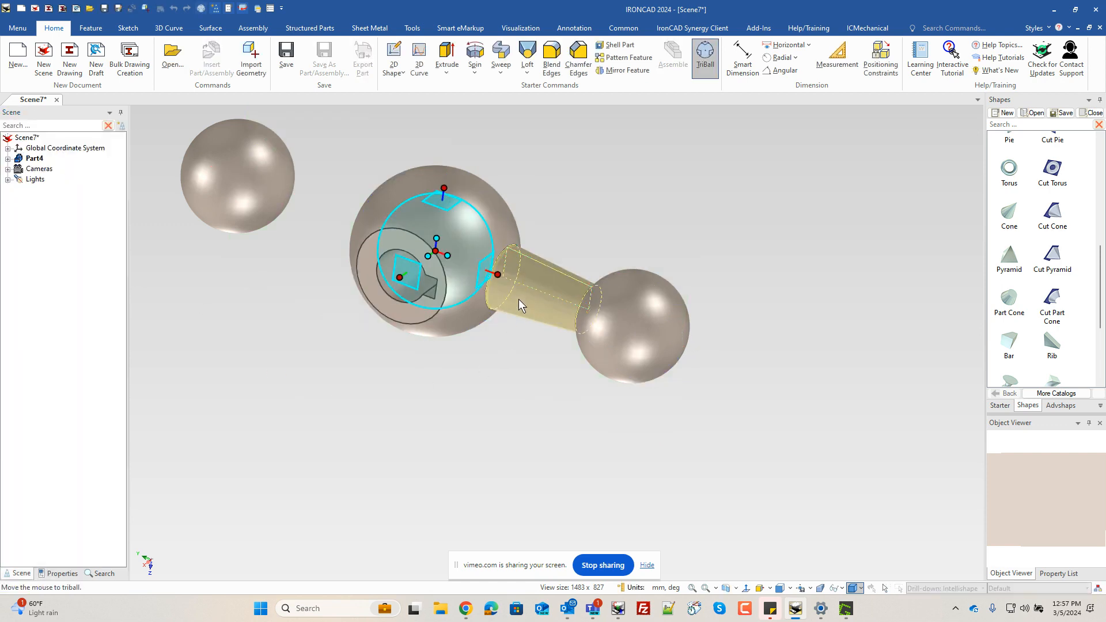
right_click(447, 256)
mouse_move(525, 421)
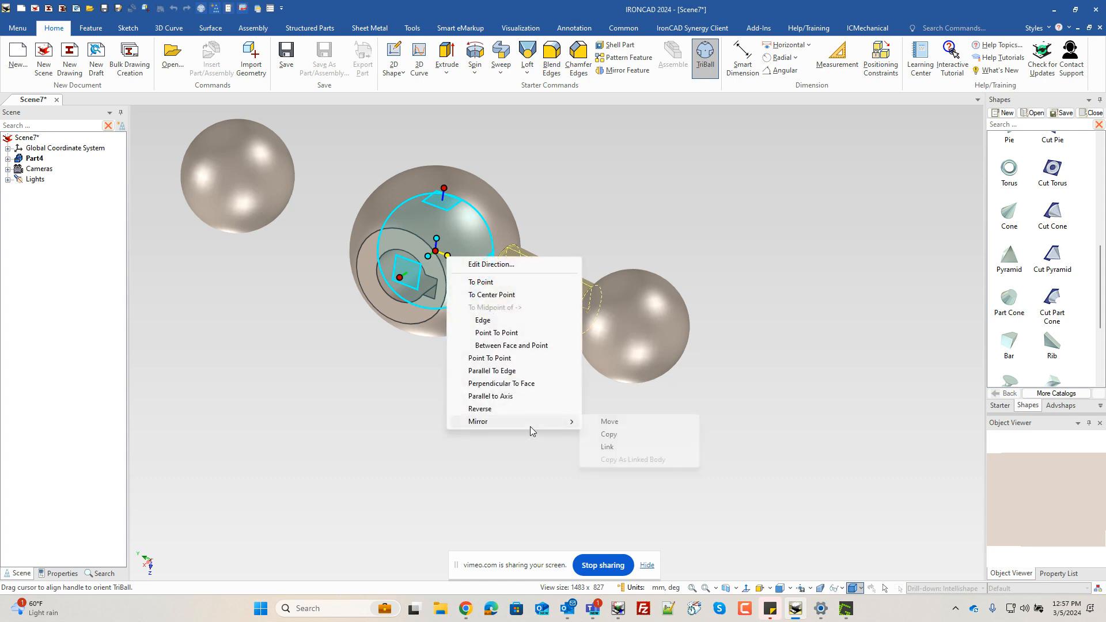
click(605, 448)
- Select the whole handle part and check its mass and mass density in its properties
key(F3)
drag(509, 387, 479, 393)
scroll(479, 394, up, 2)
click(515, 338)
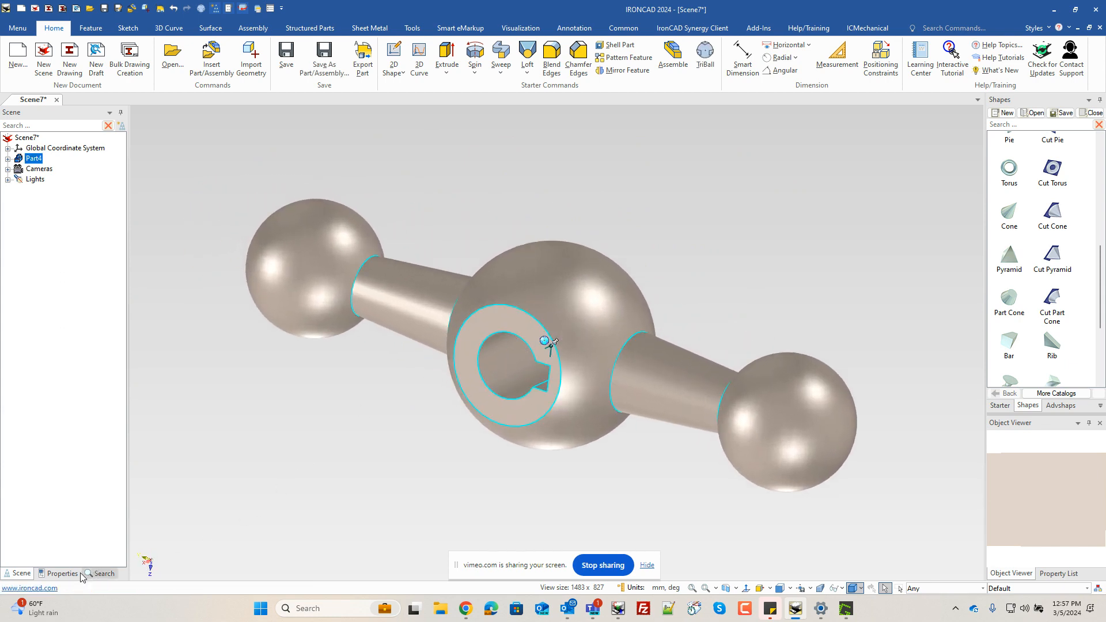
click(58, 573)
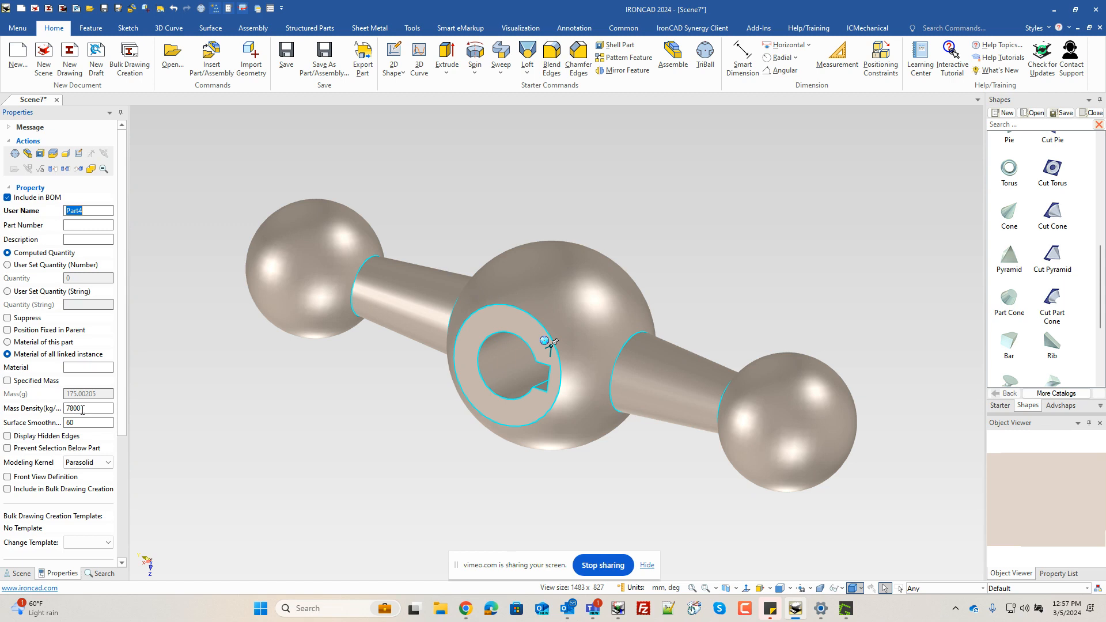
drag(82, 410, 66, 410)
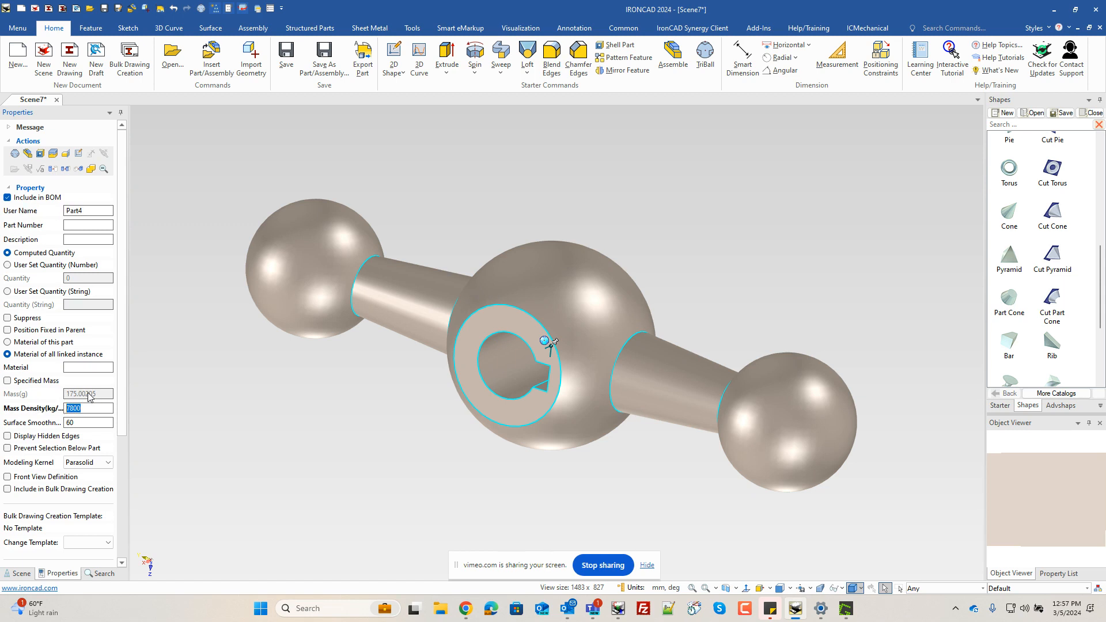
click(652, 480)
scroll(634, 444, down, 3)
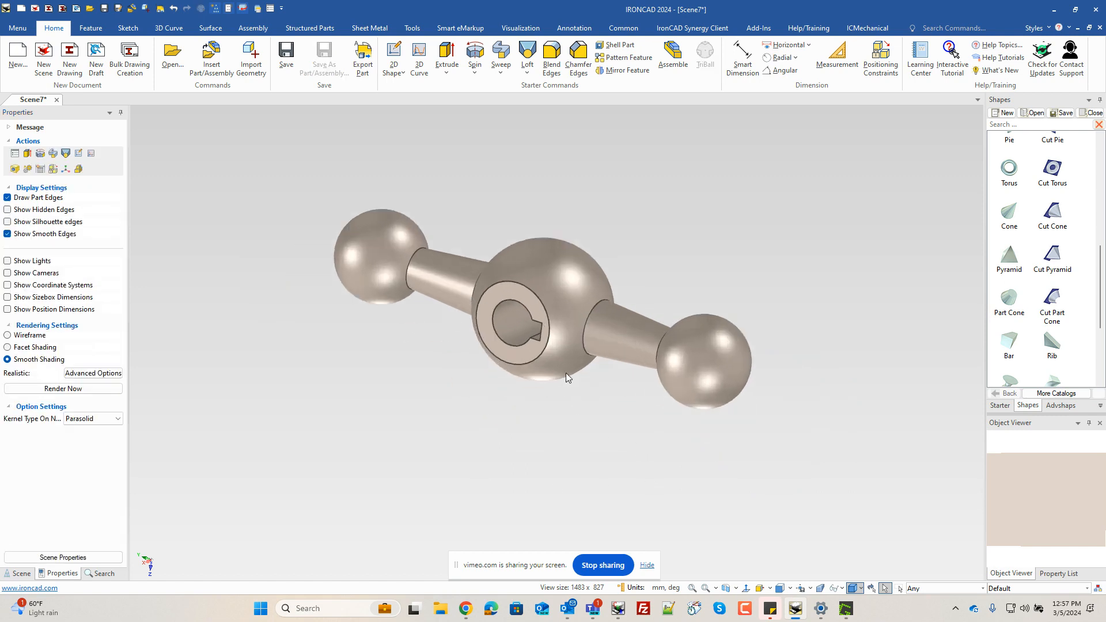
scroll(541, 348, up, 3)
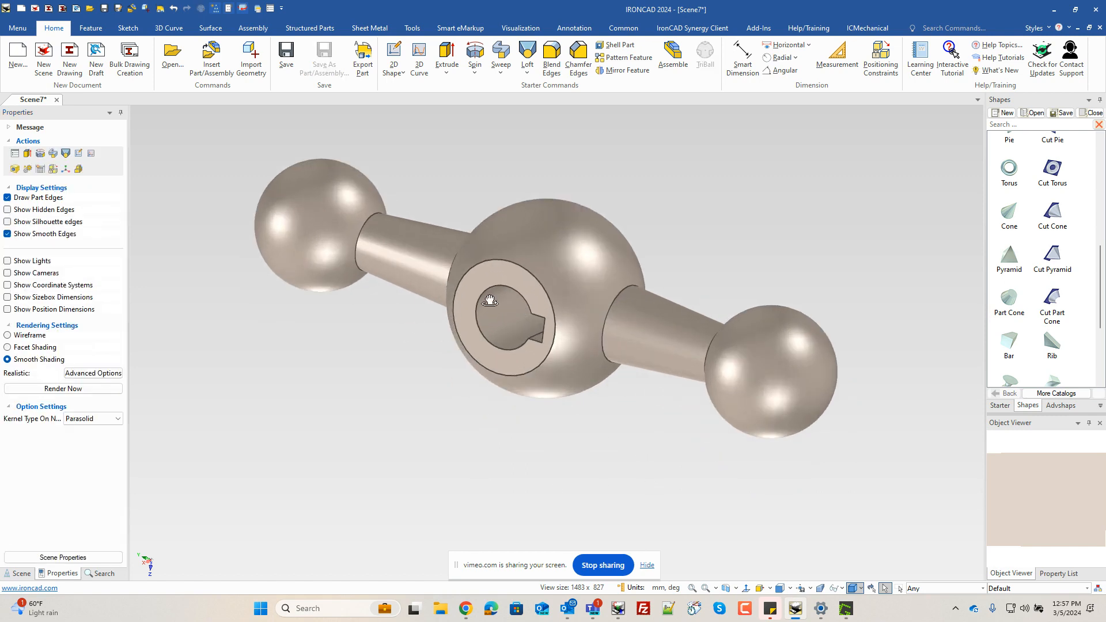
middle_drag(487, 295, 464, 305)
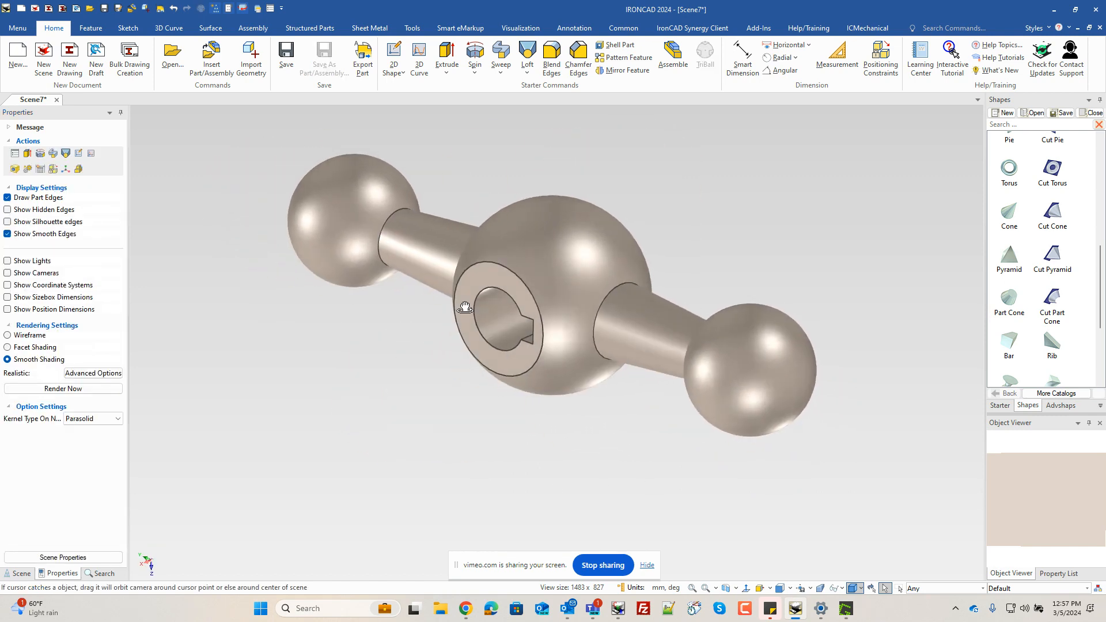